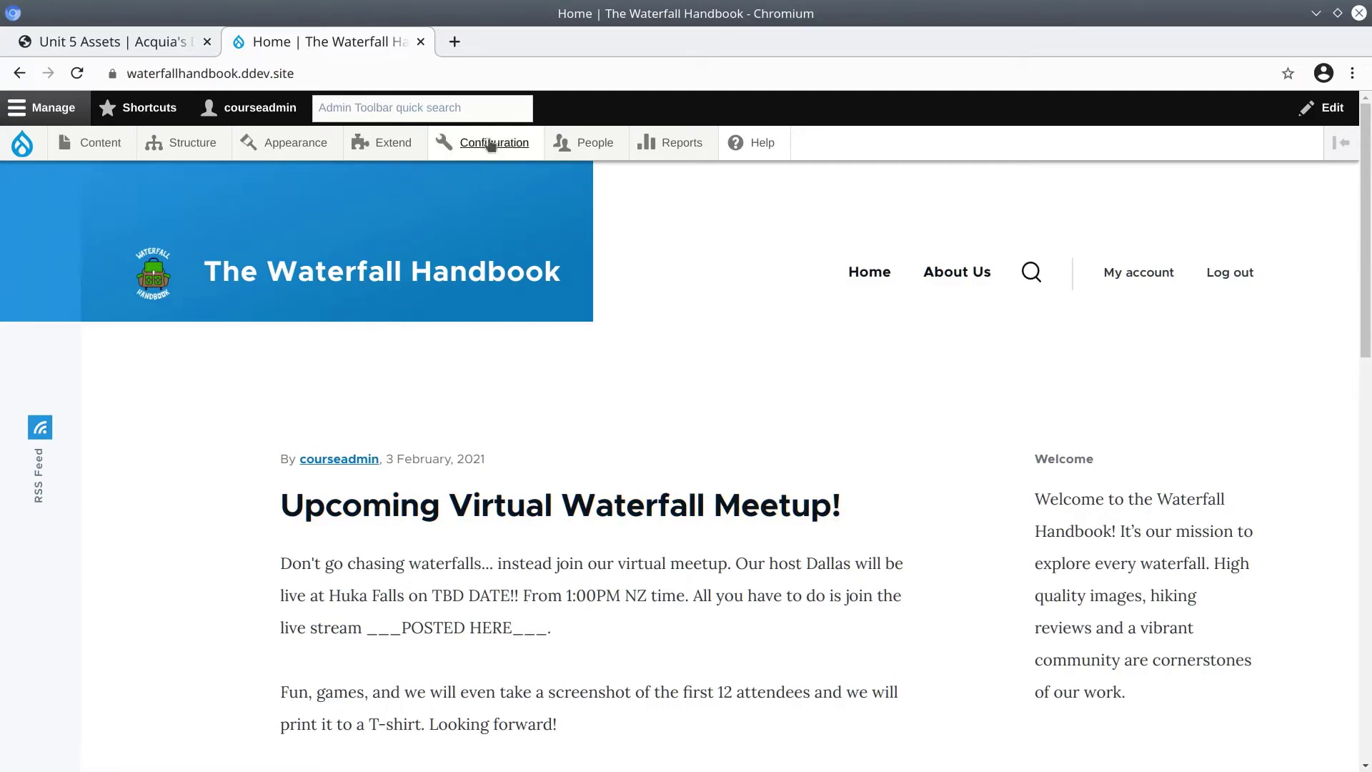
Bring up the Account settings link under Configuration > People in the admin toolbar.
mouse_move(478, 150)
mouse_move(469, 181)
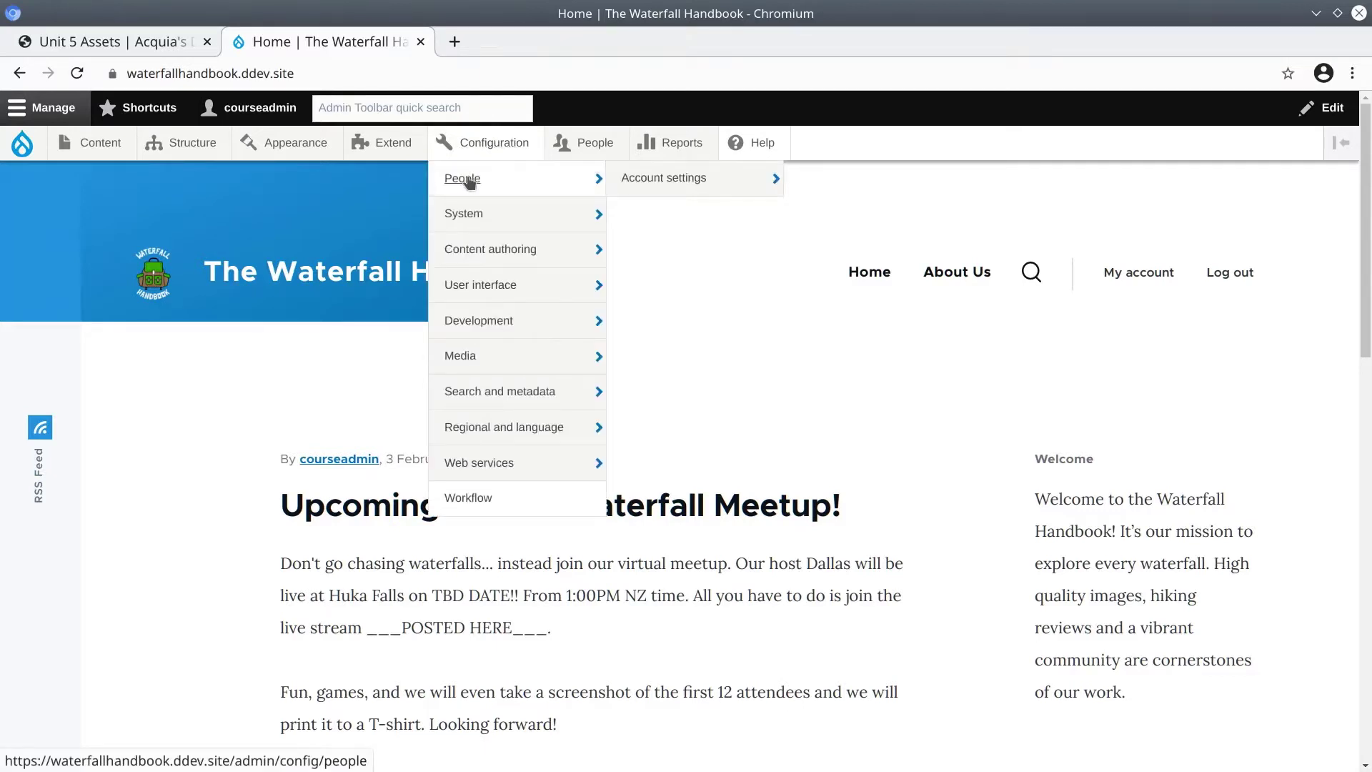
In Account settings, select Visitors under Who can register accounts and uncheck Require email verification.
click(663, 180)
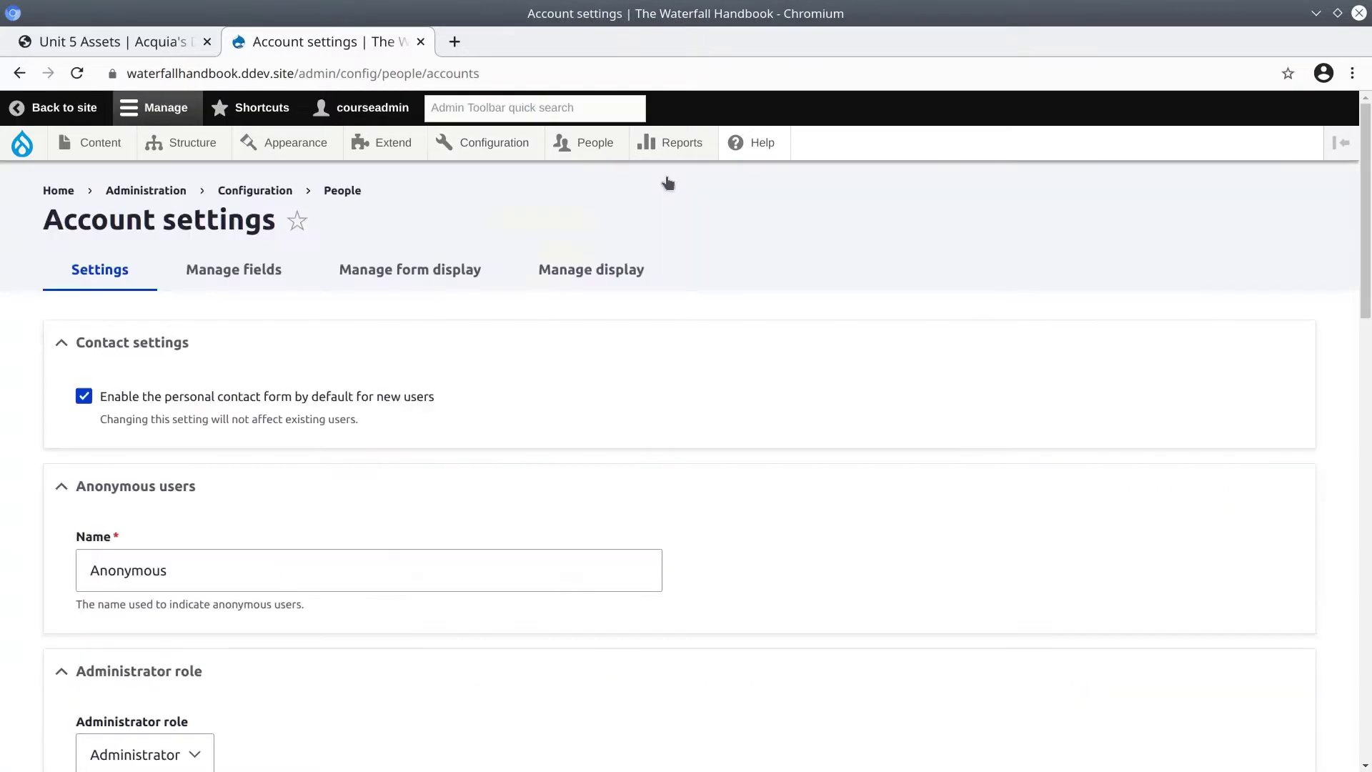
scroll(437, 386, down, 5)
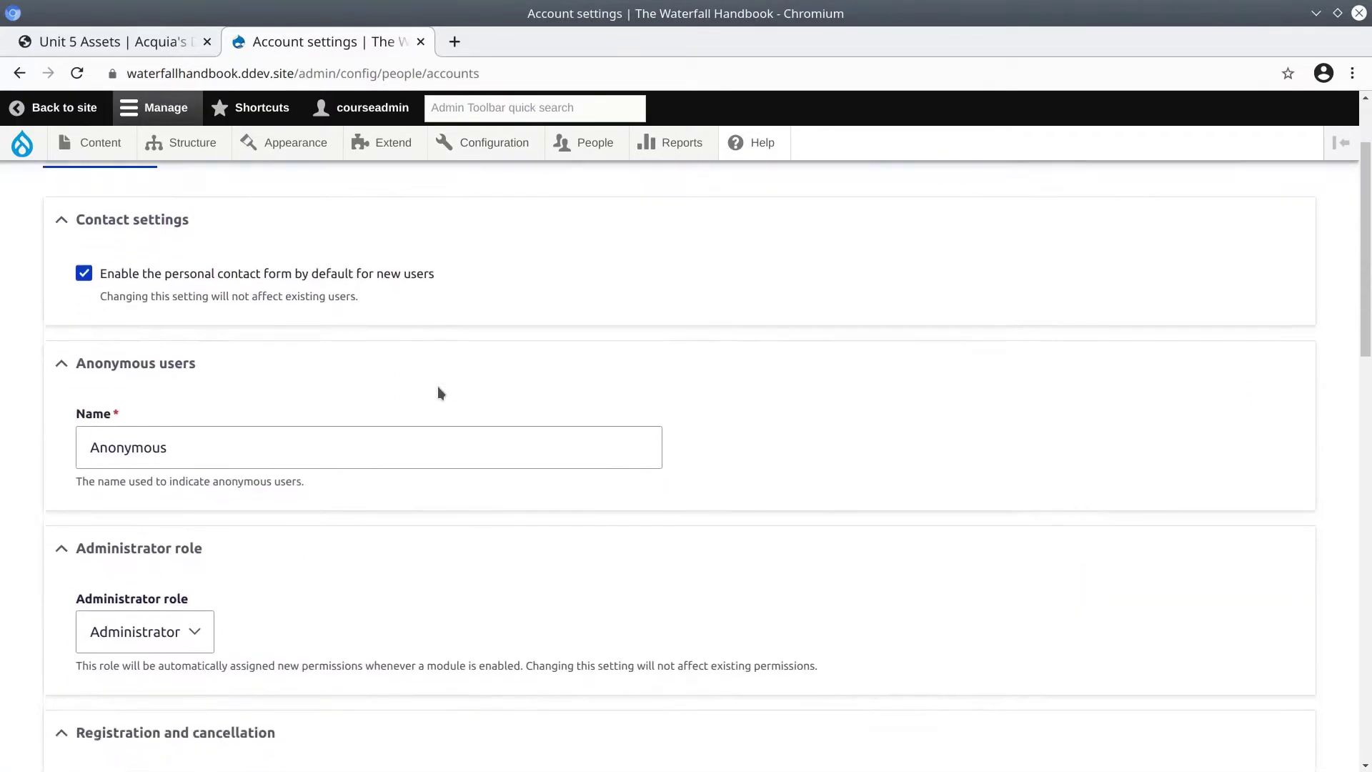
scroll(438, 388, down, 10)
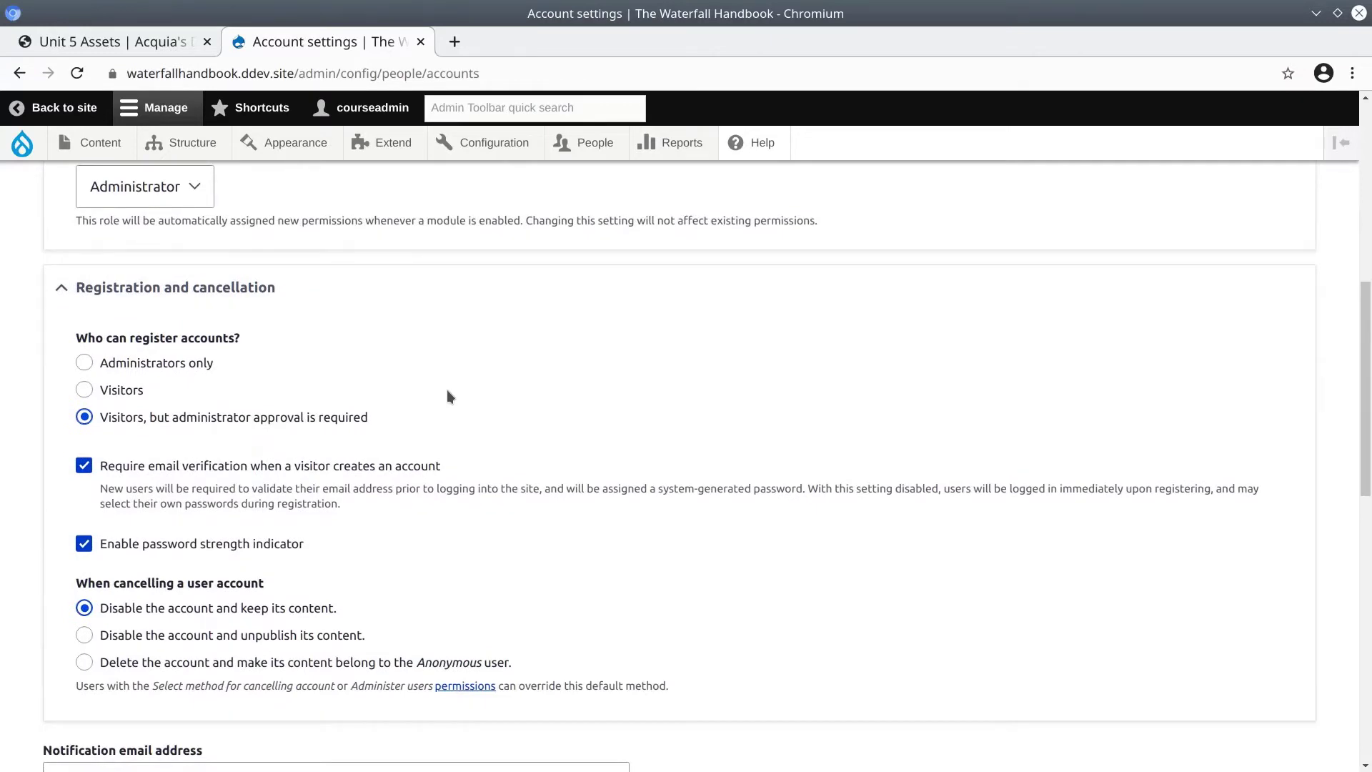
scroll(228, 345, down, 1)
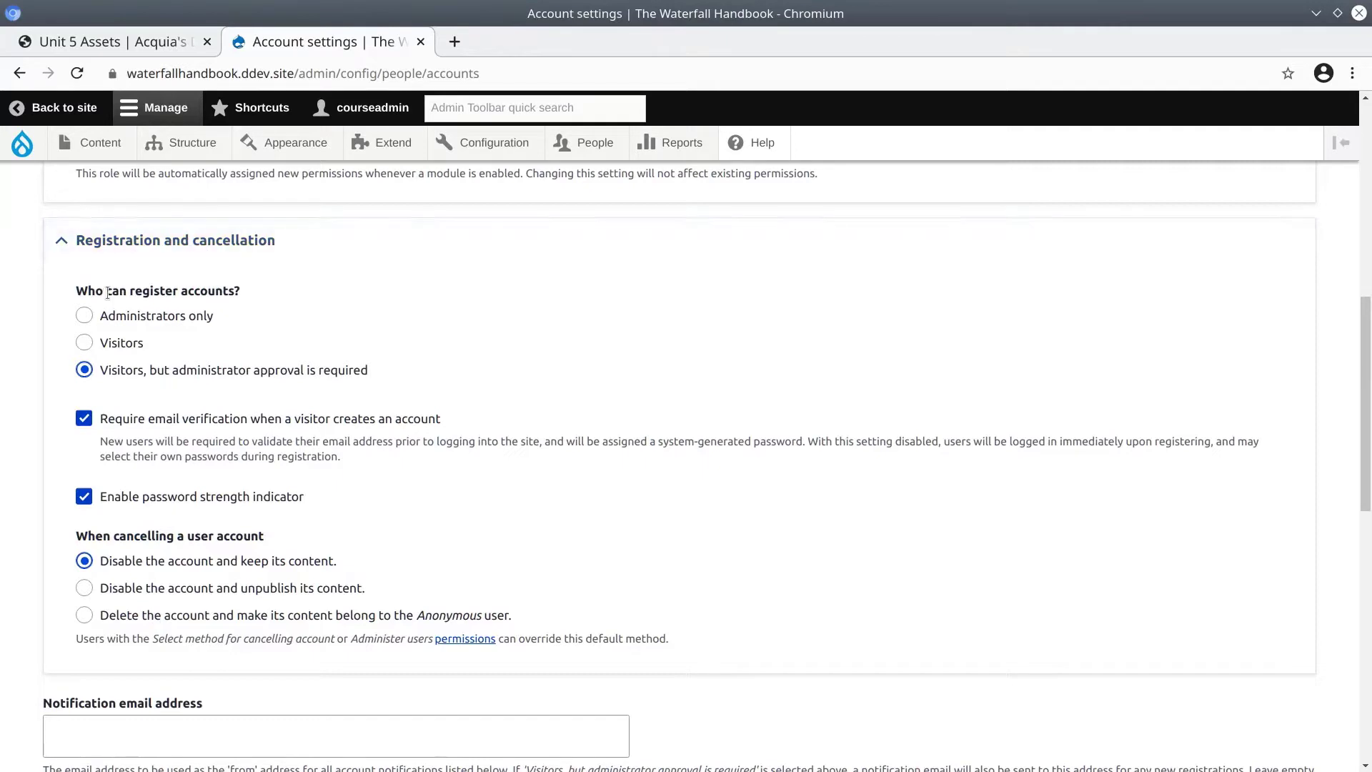
drag(88, 292, 215, 293)
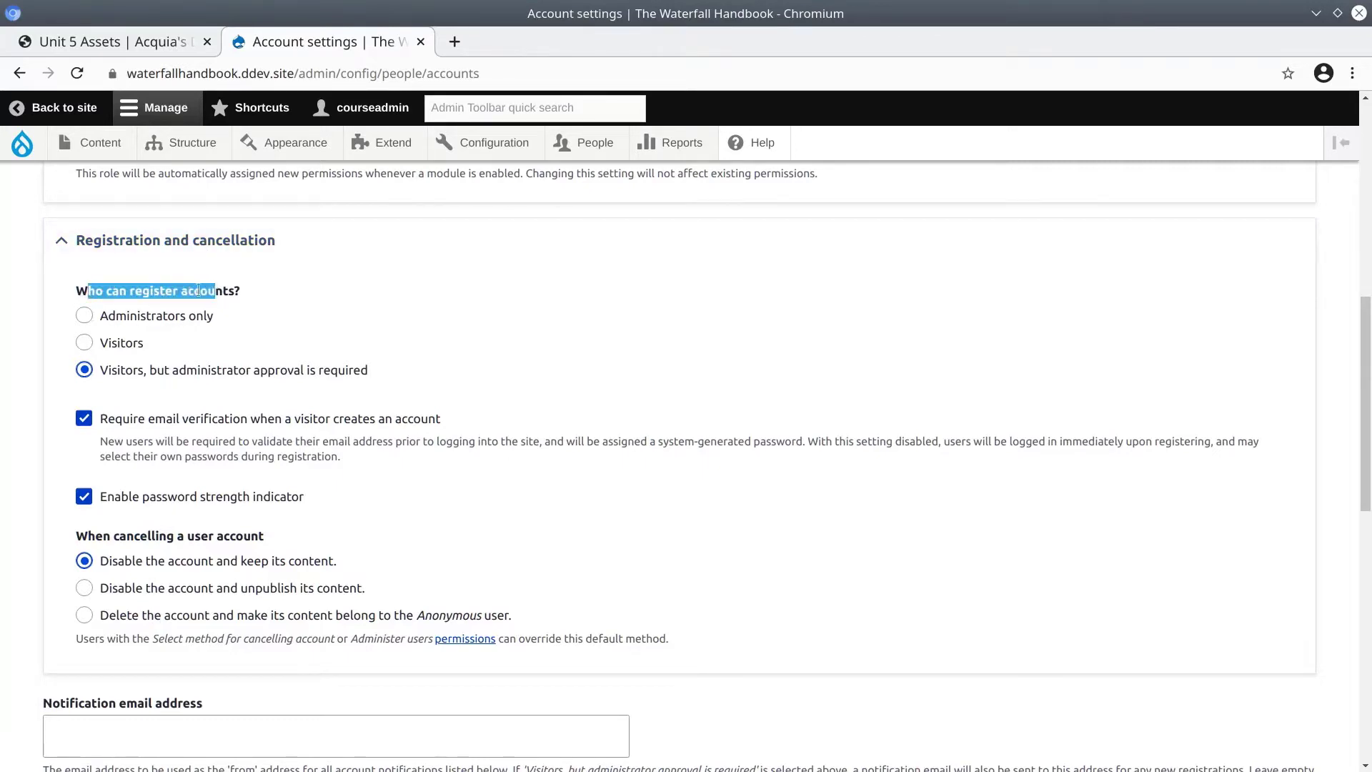
click(84, 342)
scroll(71, 373, down, 1)
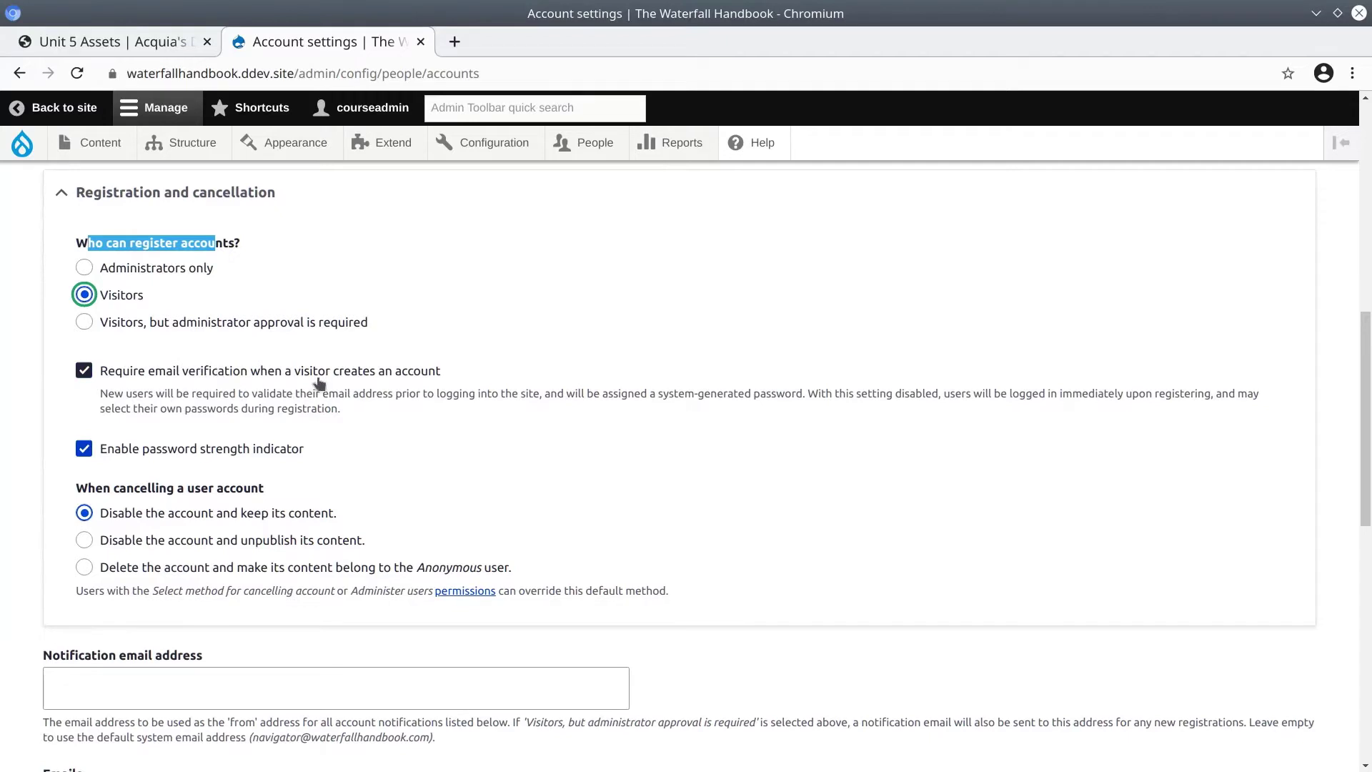
click(84, 371)
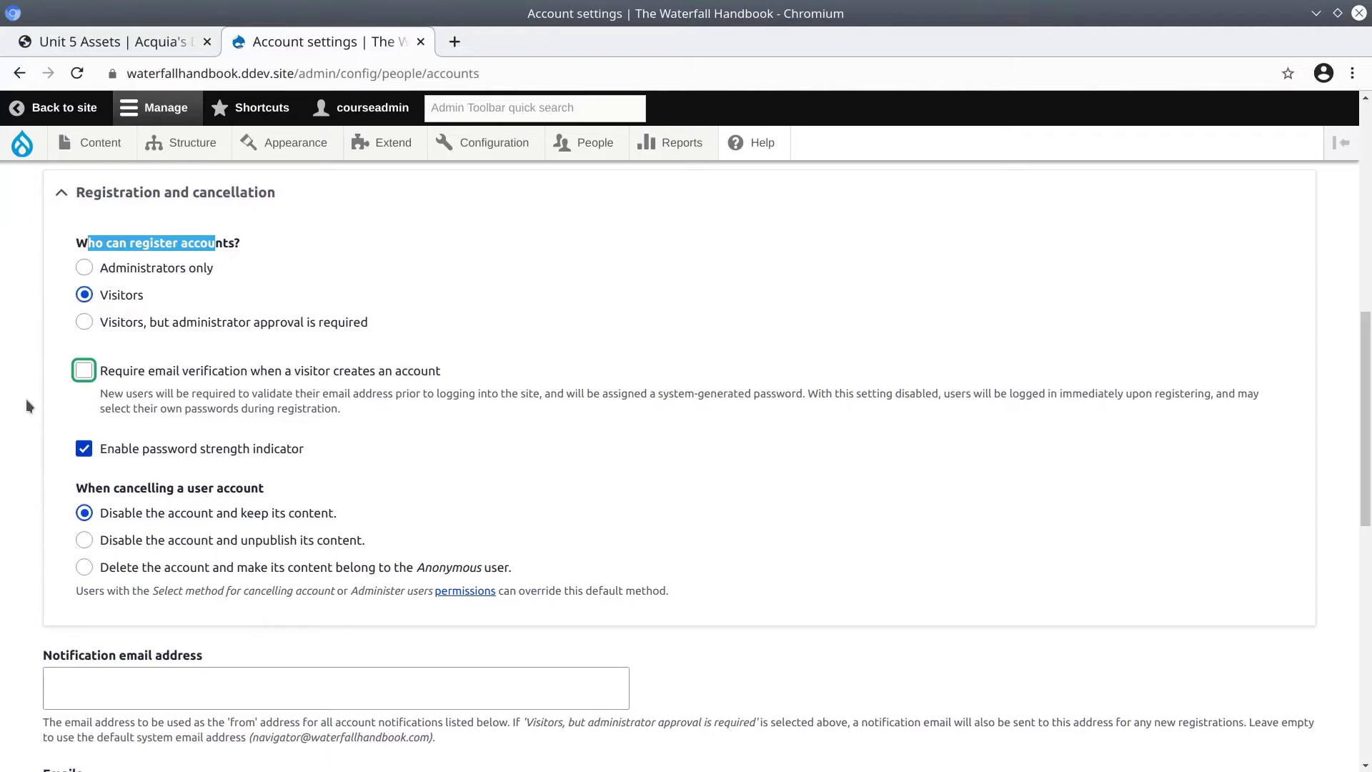
scroll(25, 401, down, 5)
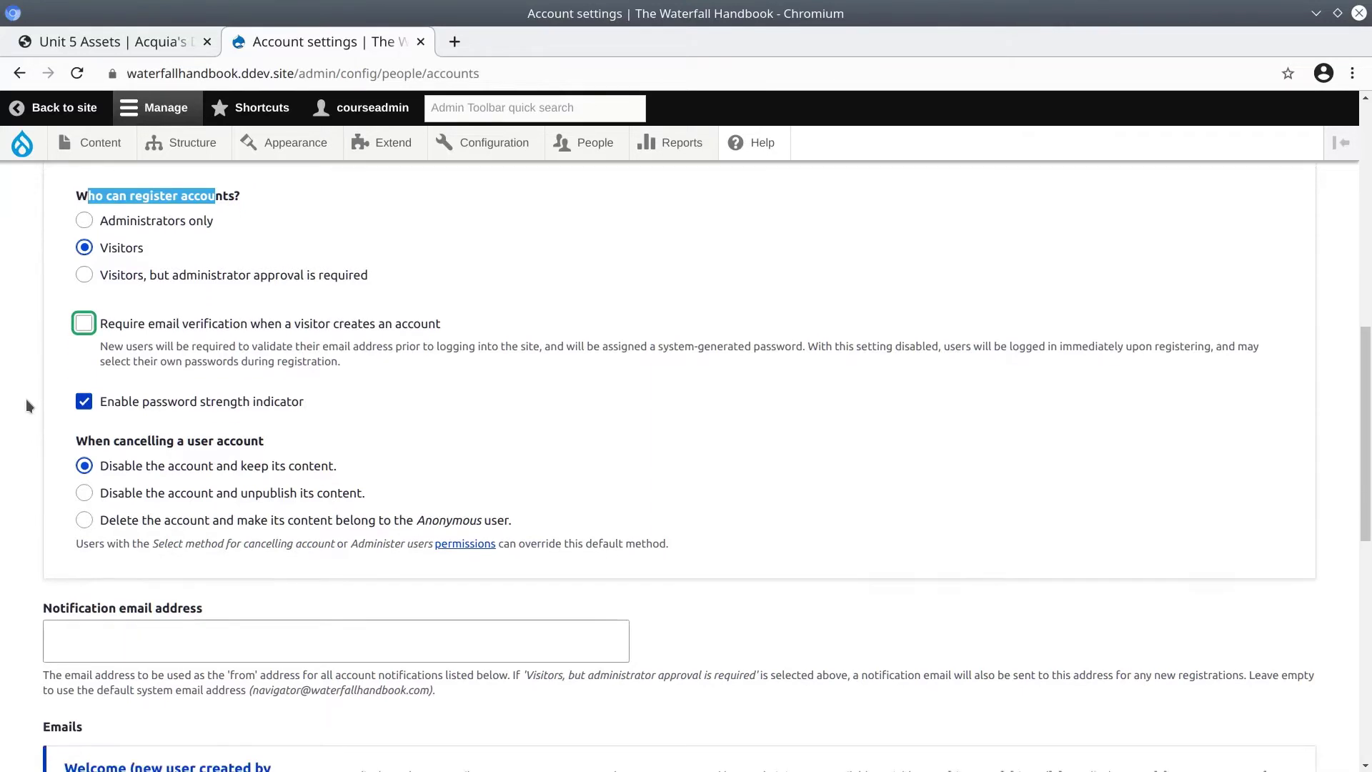
Open the Welcome (no approval required) email template and inspect its display-name and one-time login tokens.
drag(246, 358, 98, 358)
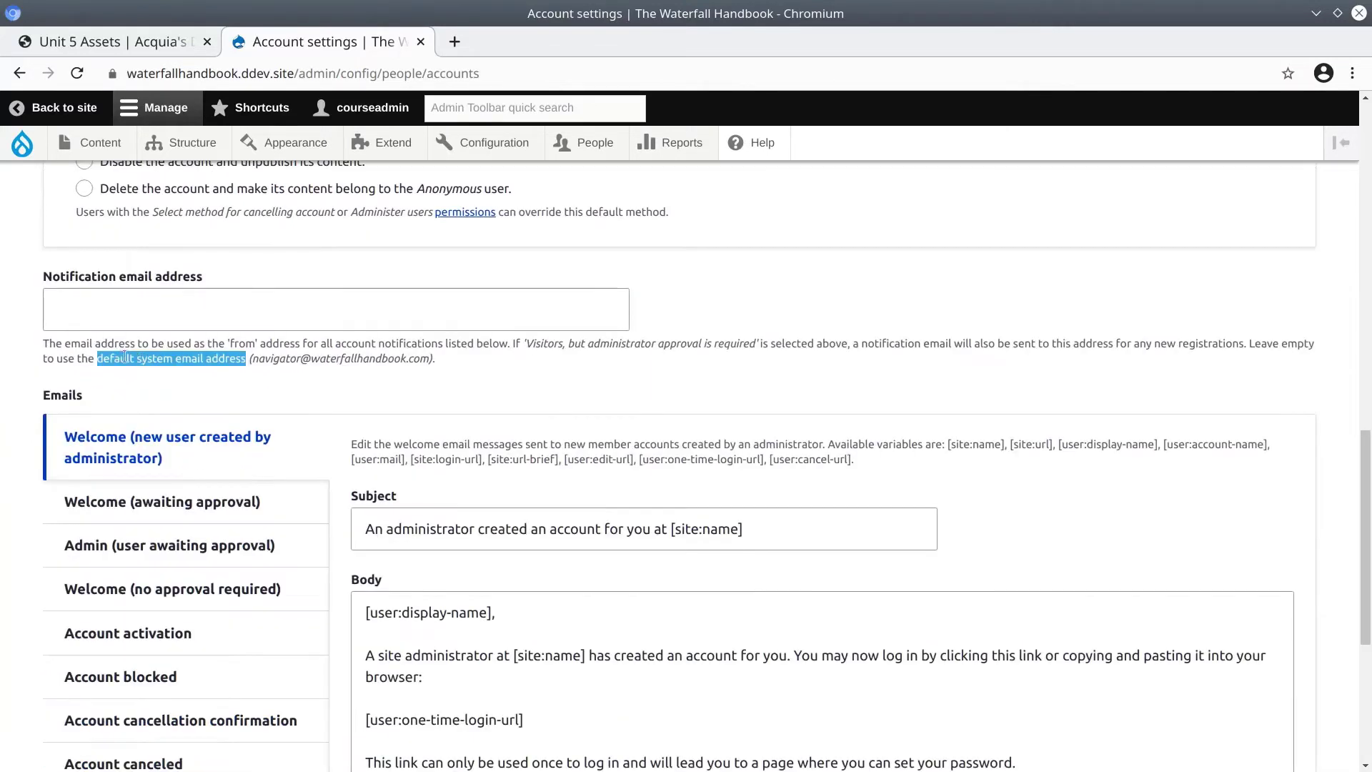
scroll(122, 357, down, 3)
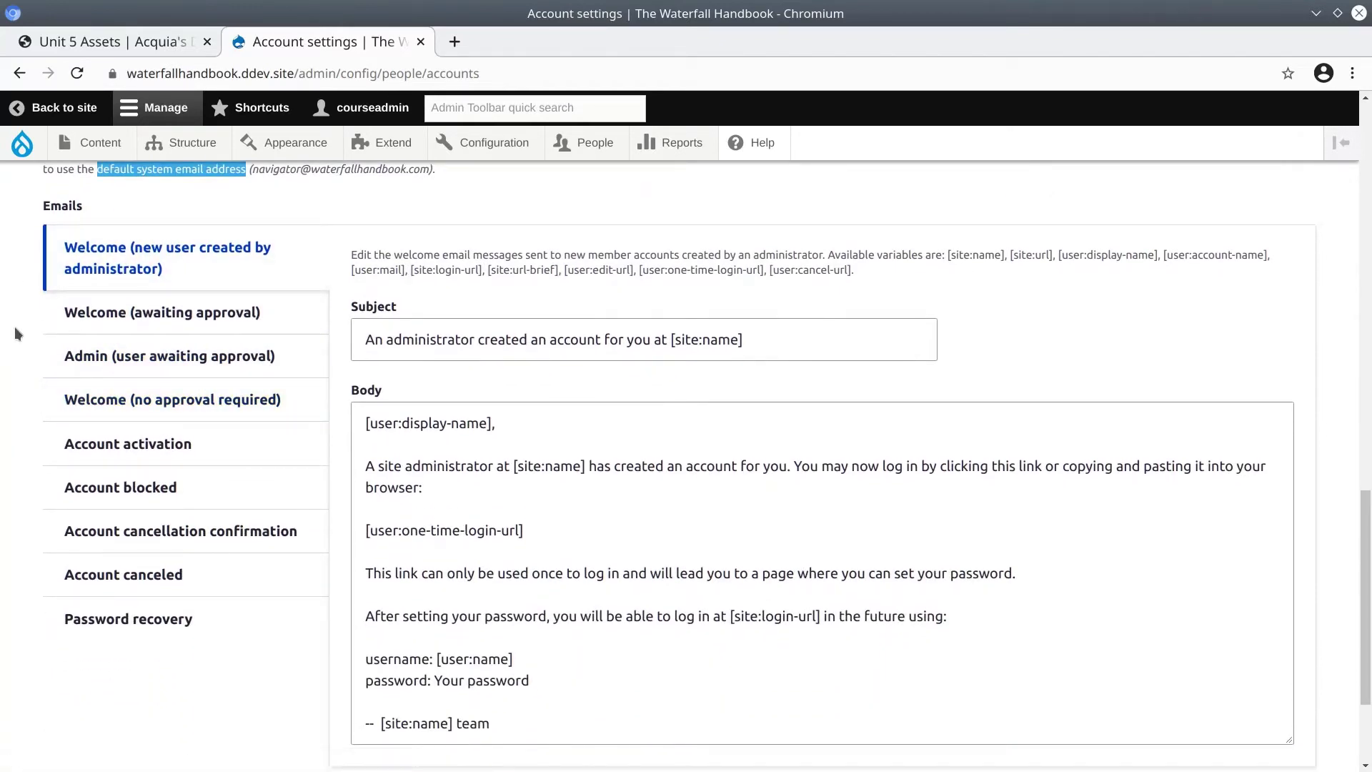
click(107, 399)
scroll(528, 435, down, 1)
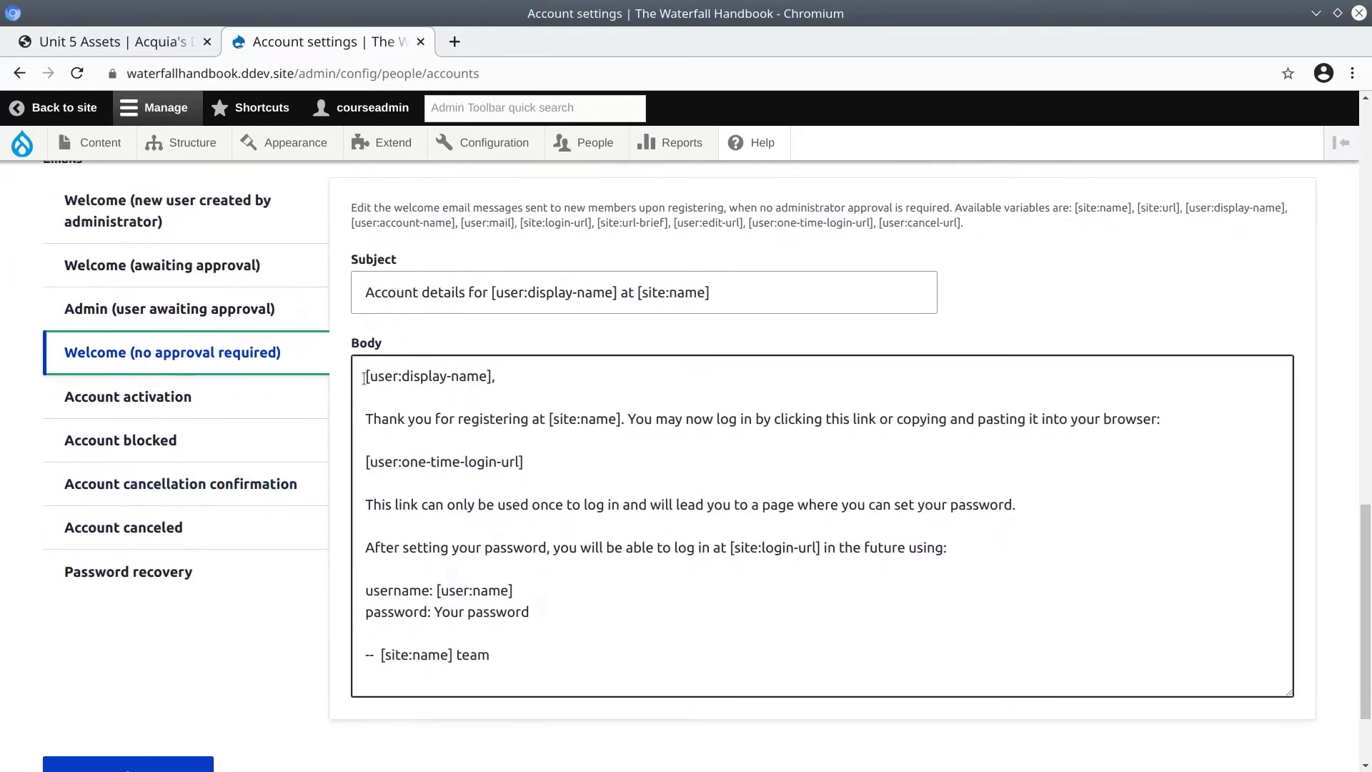
drag(364, 376, 489, 376)
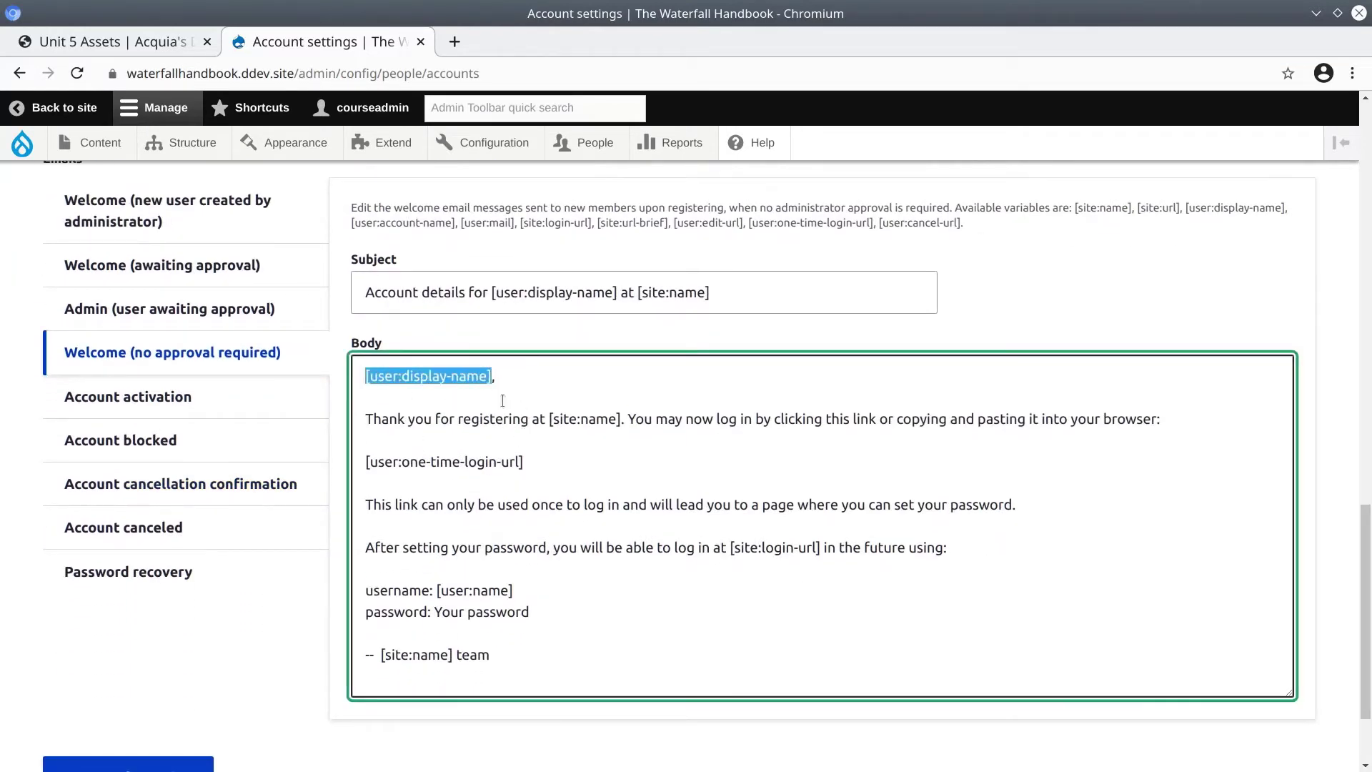
click(506, 406)
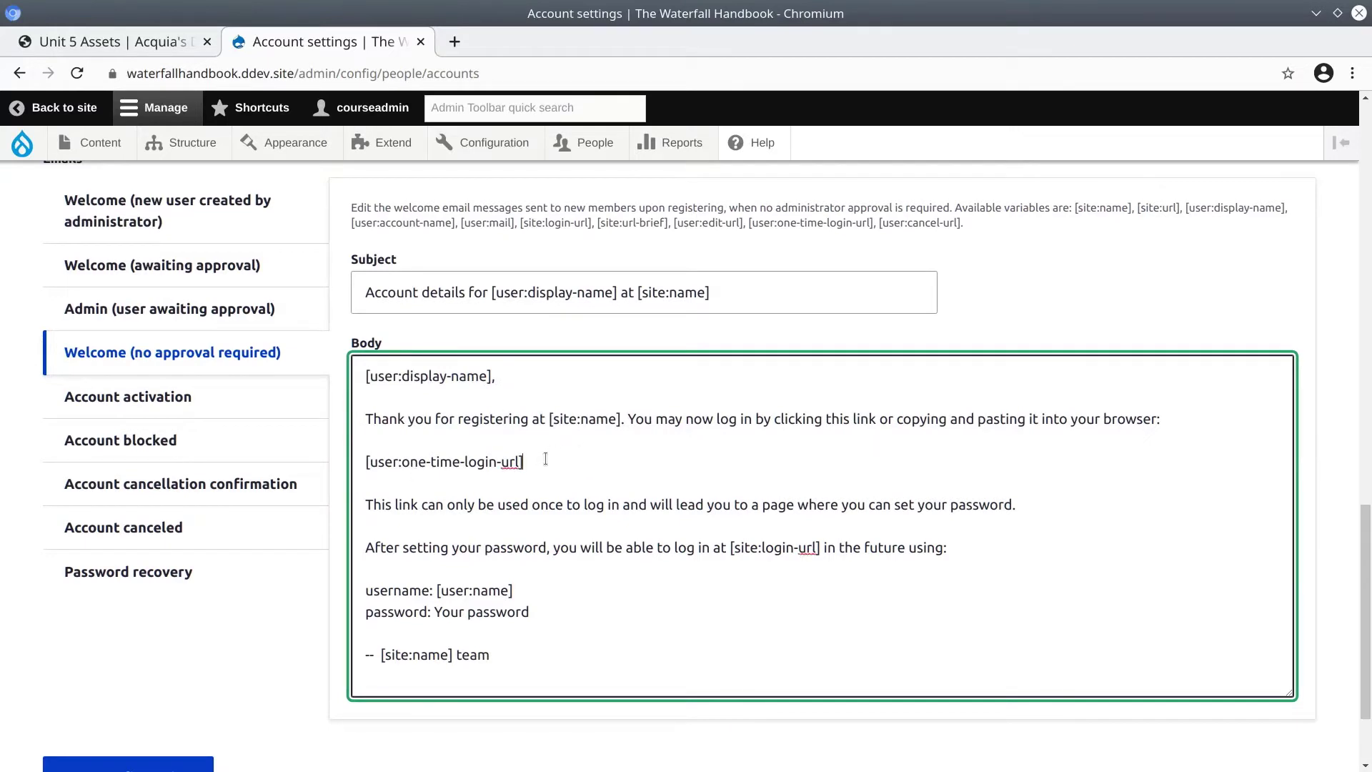
drag(541, 458, 333, 456)
click(528, 431)
Review the body's login-url, [user:name] and password lines, leaving the text unchanged.
scroll(524, 418, down, 1)
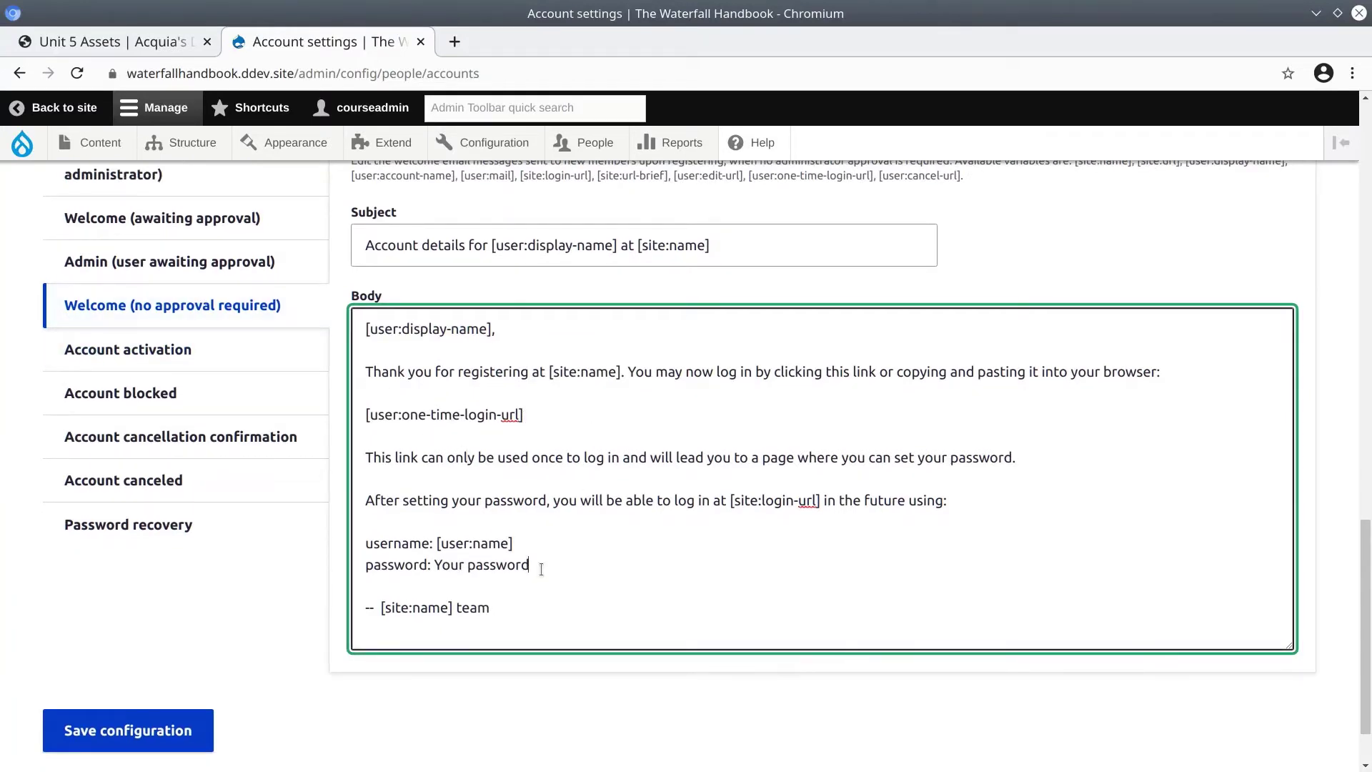
drag(537, 568, 436, 568)
click(437, 568)
drag(380, 502, 821, 504)
click(820, 501)
click(856, 508)
scroll(820, 524, down, 1)
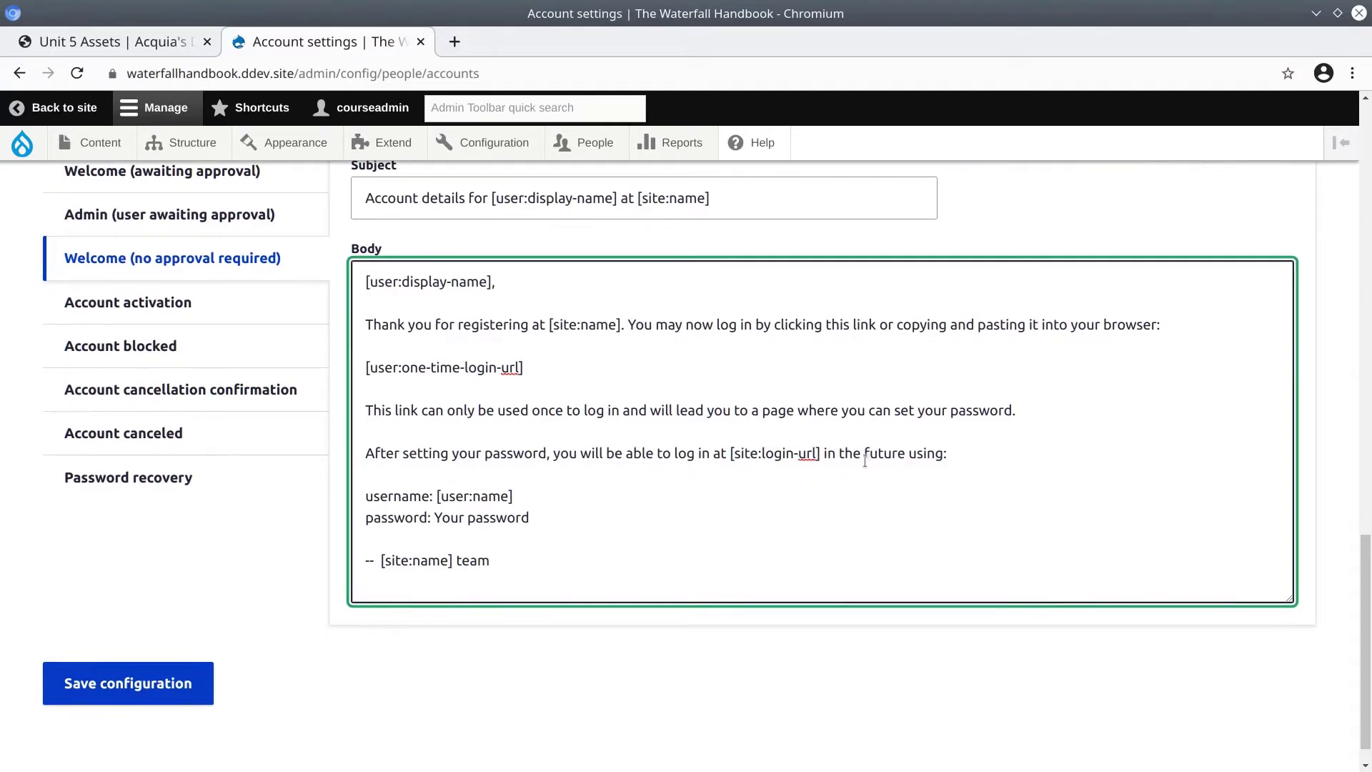
double_click(389, 494)
drag(529, 496, 438, 496)
click(406, 519)
double_click(406, 519)
click(489, 519)
drag(438, 517, 558, 516)
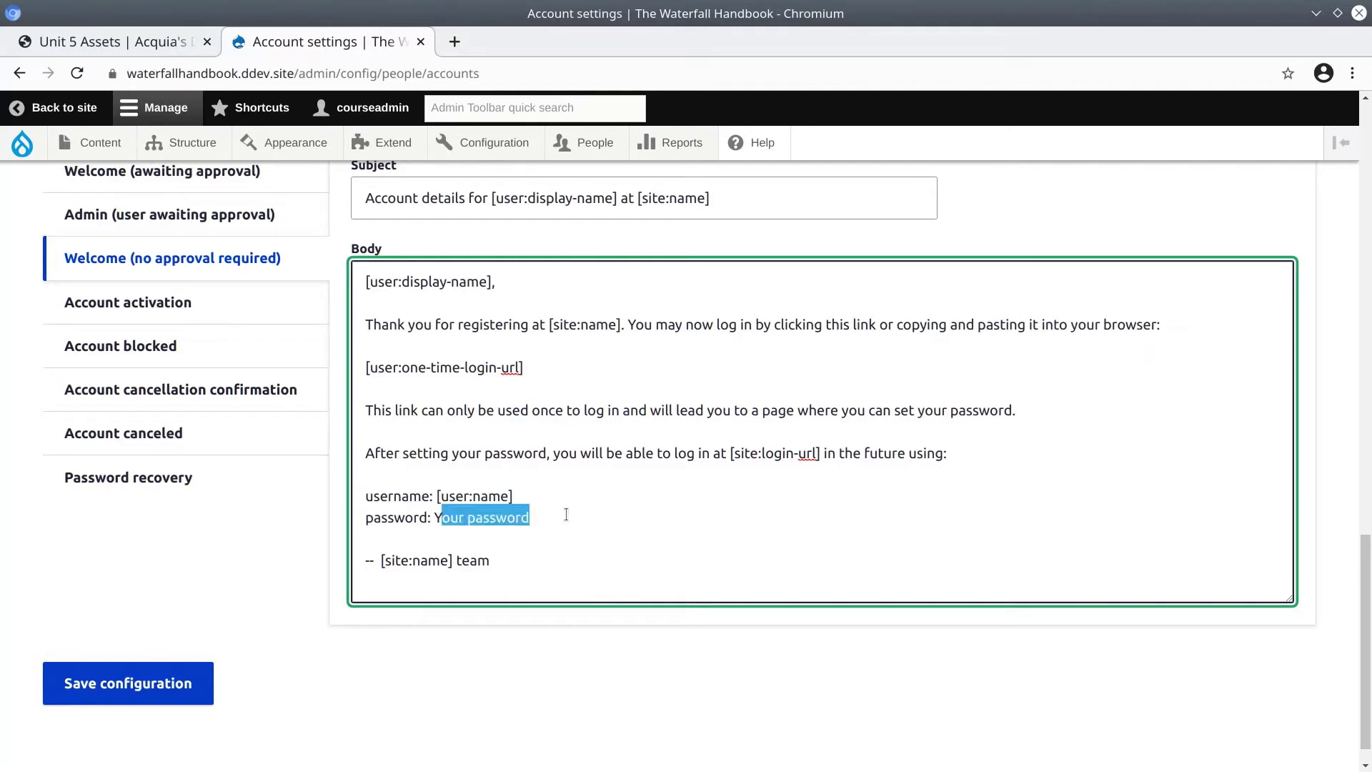
click(564, 516)
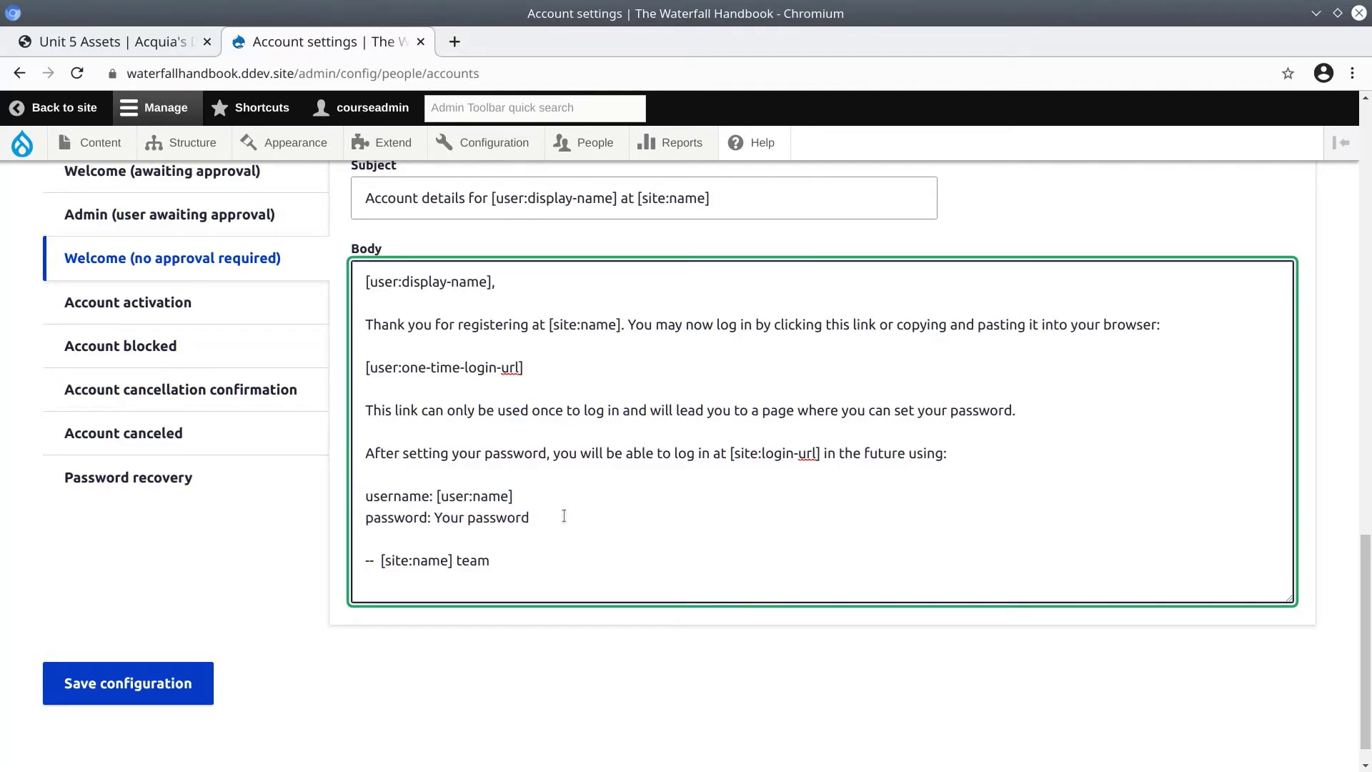
Look through the Account activation, blocked, cancellation confirmation and Password recovery email templates.
scroll(240, 514, up, 4)
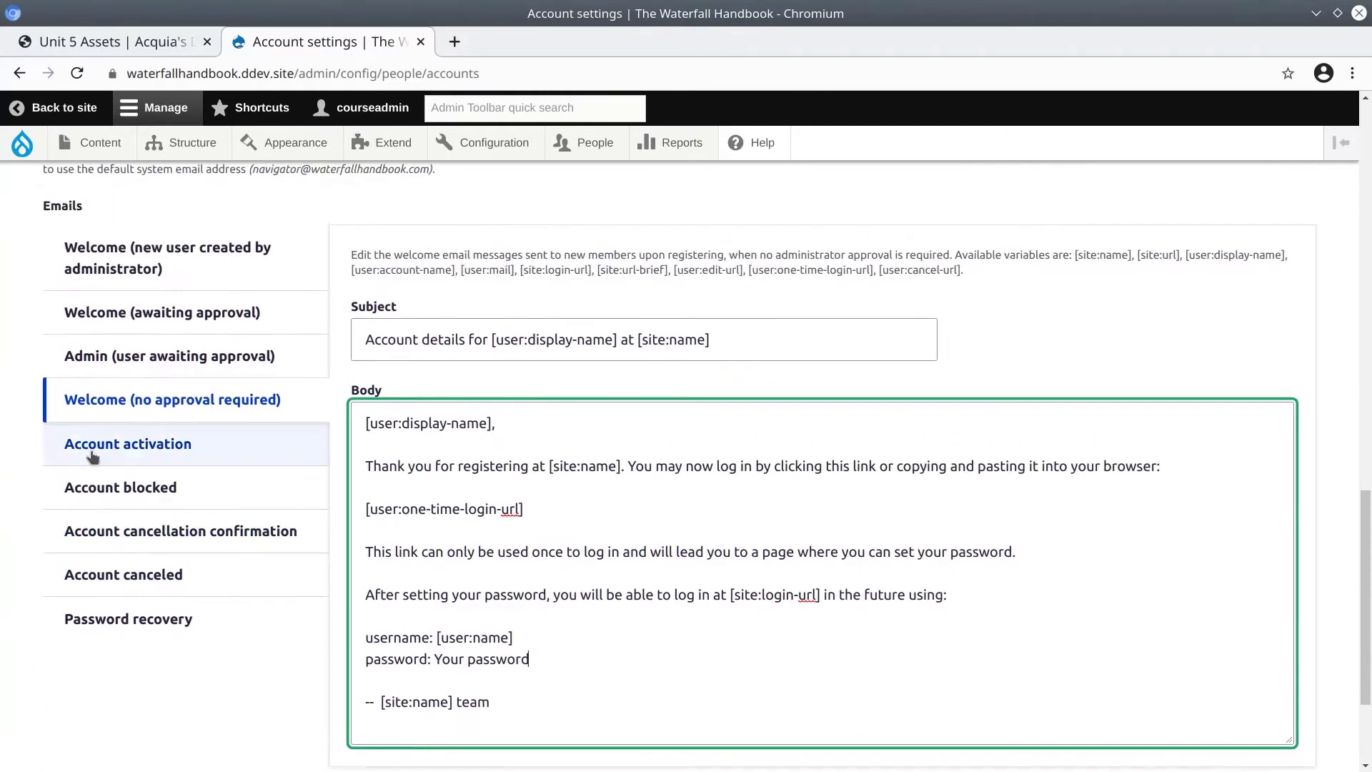
click(163, 445)
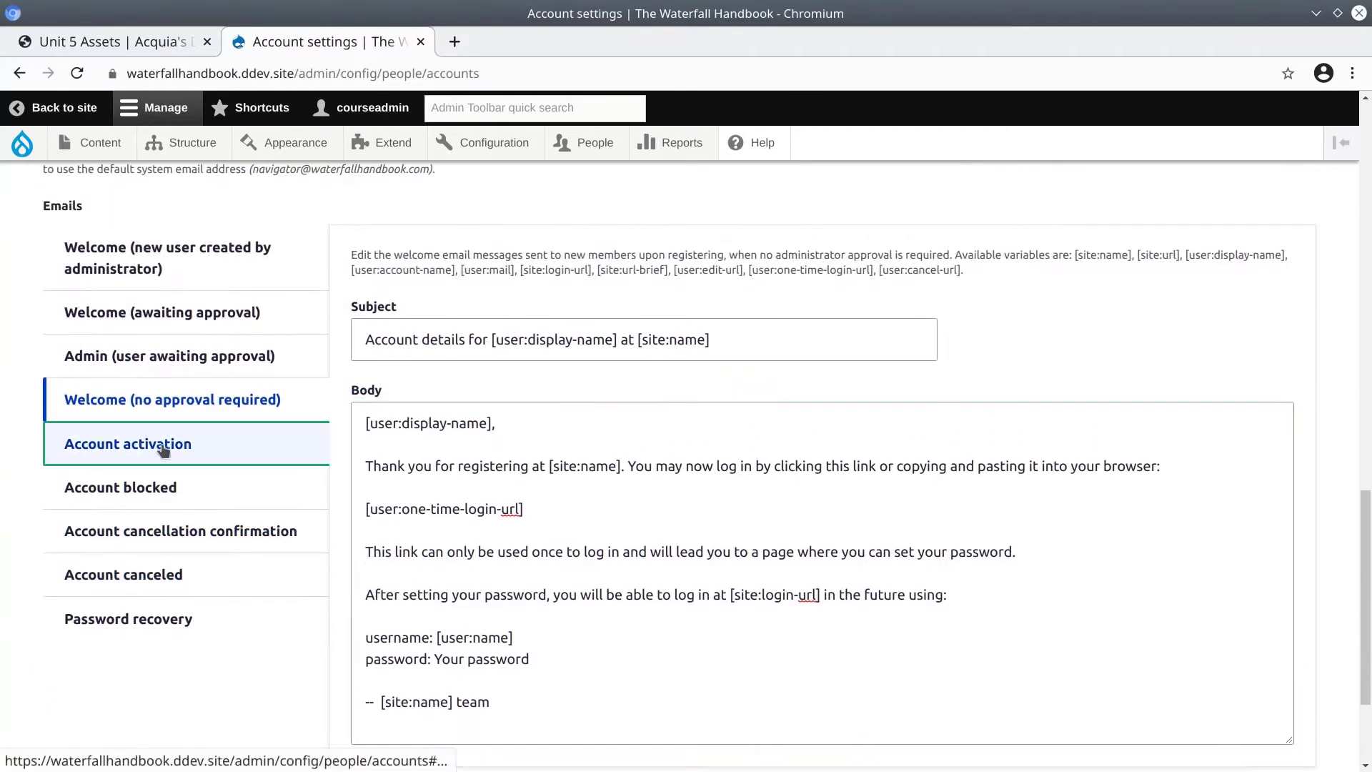
click(148, 489)
scroll(147, 493, down, 1)
click(150, 484)
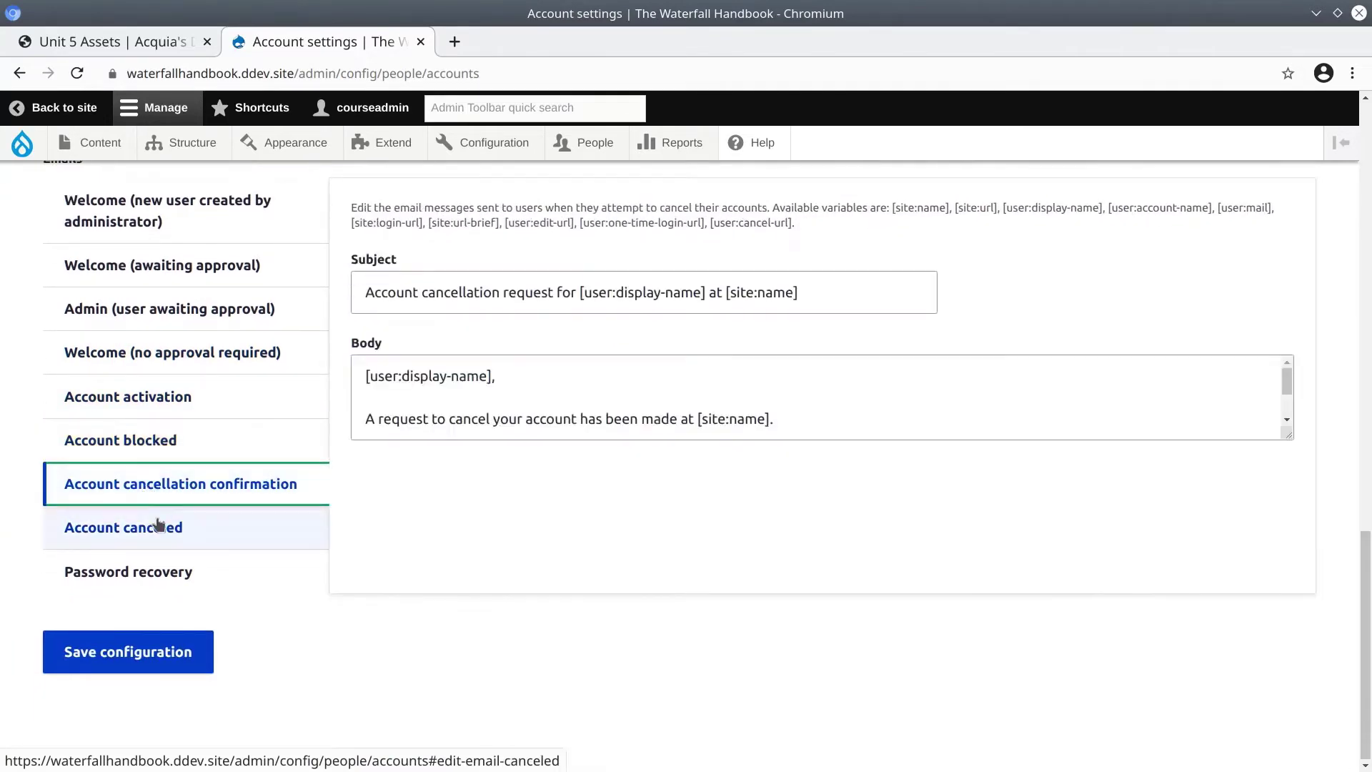
click(278, 582)
Save the account settings configuration.
scroll(286, 589, up, 15)
scroll(240, 494, down, 5)
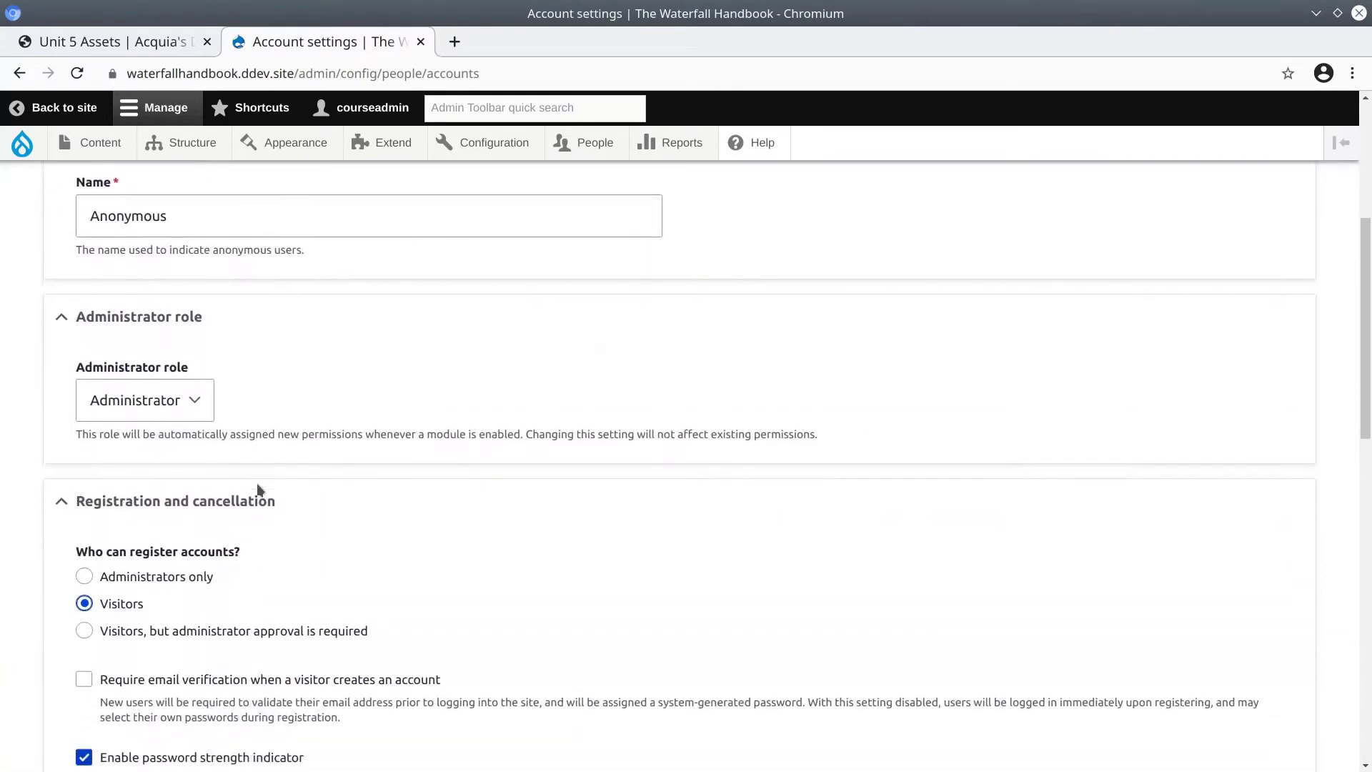
scroll(259, 490, down, 3)
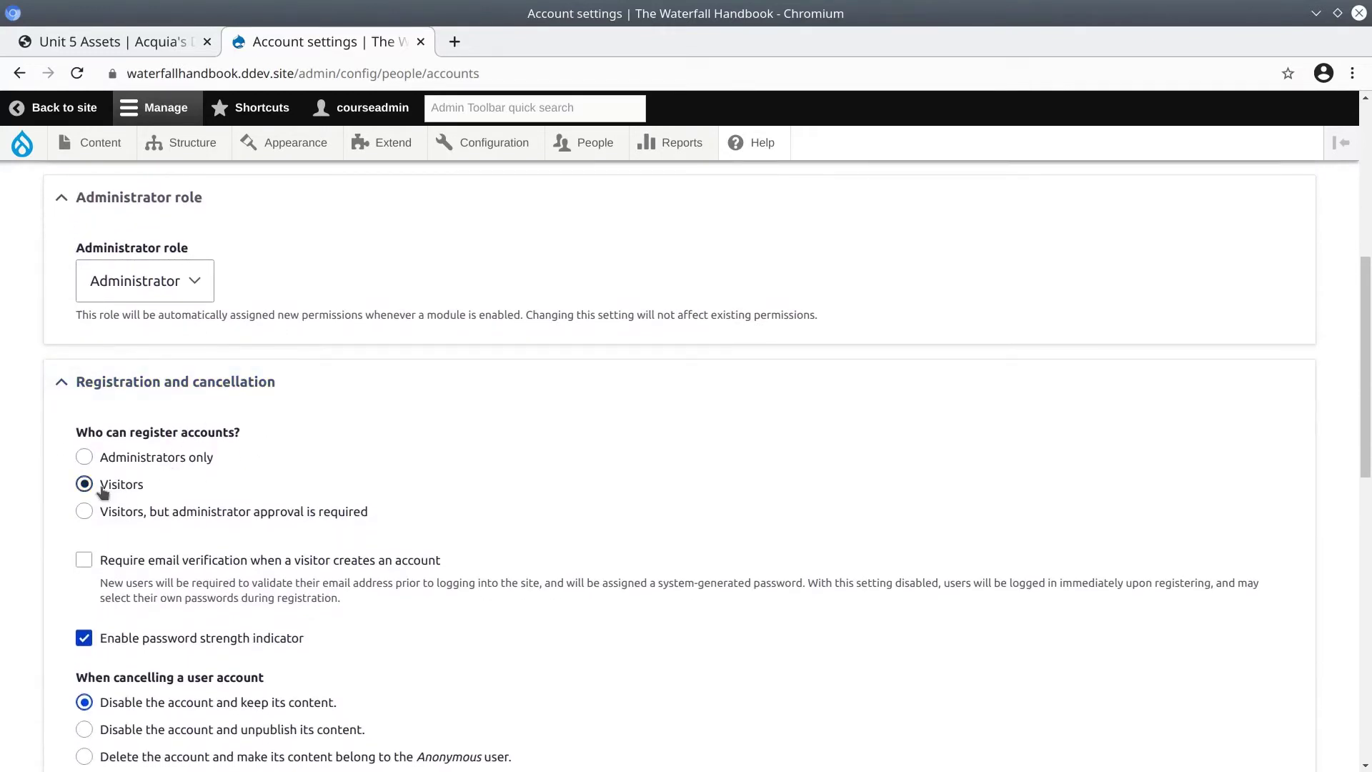
scroll(116, 482, down, 1)
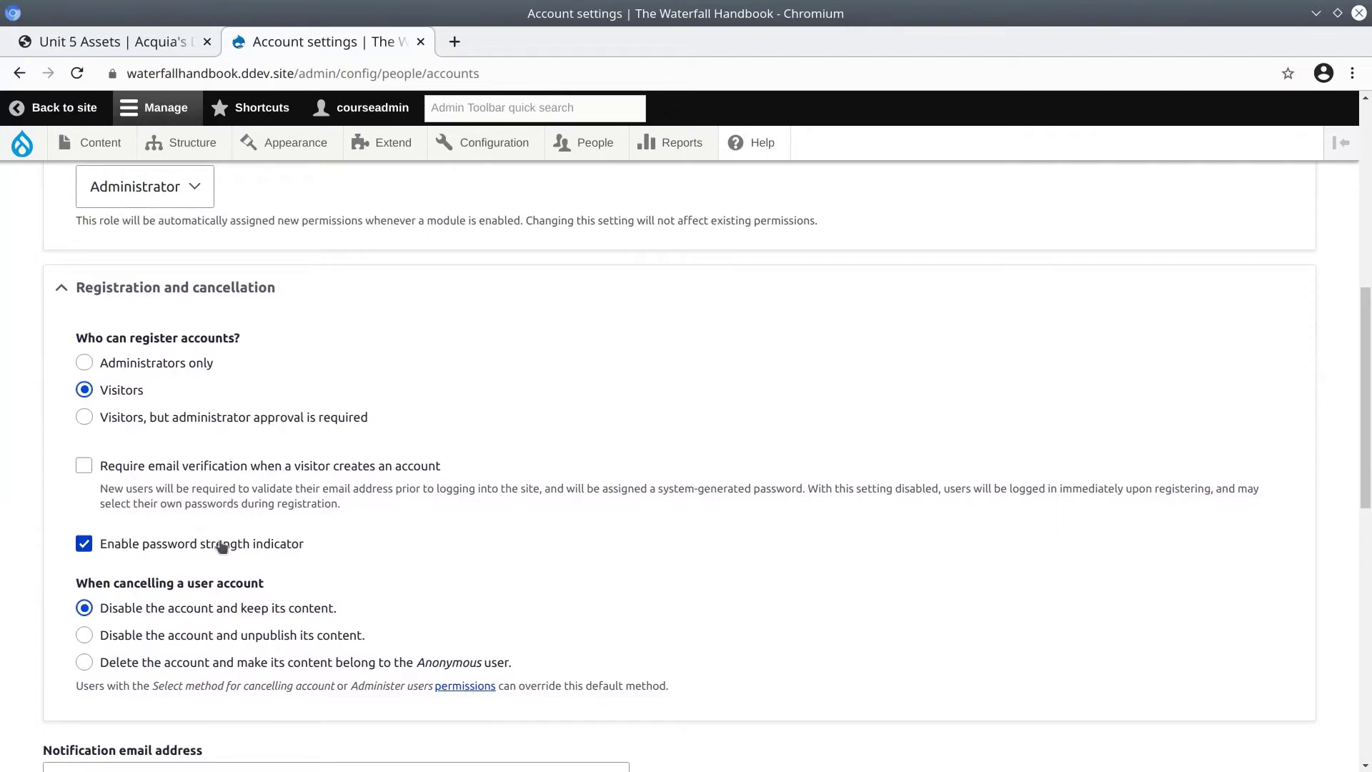
scroll(38, 514, down, 4)
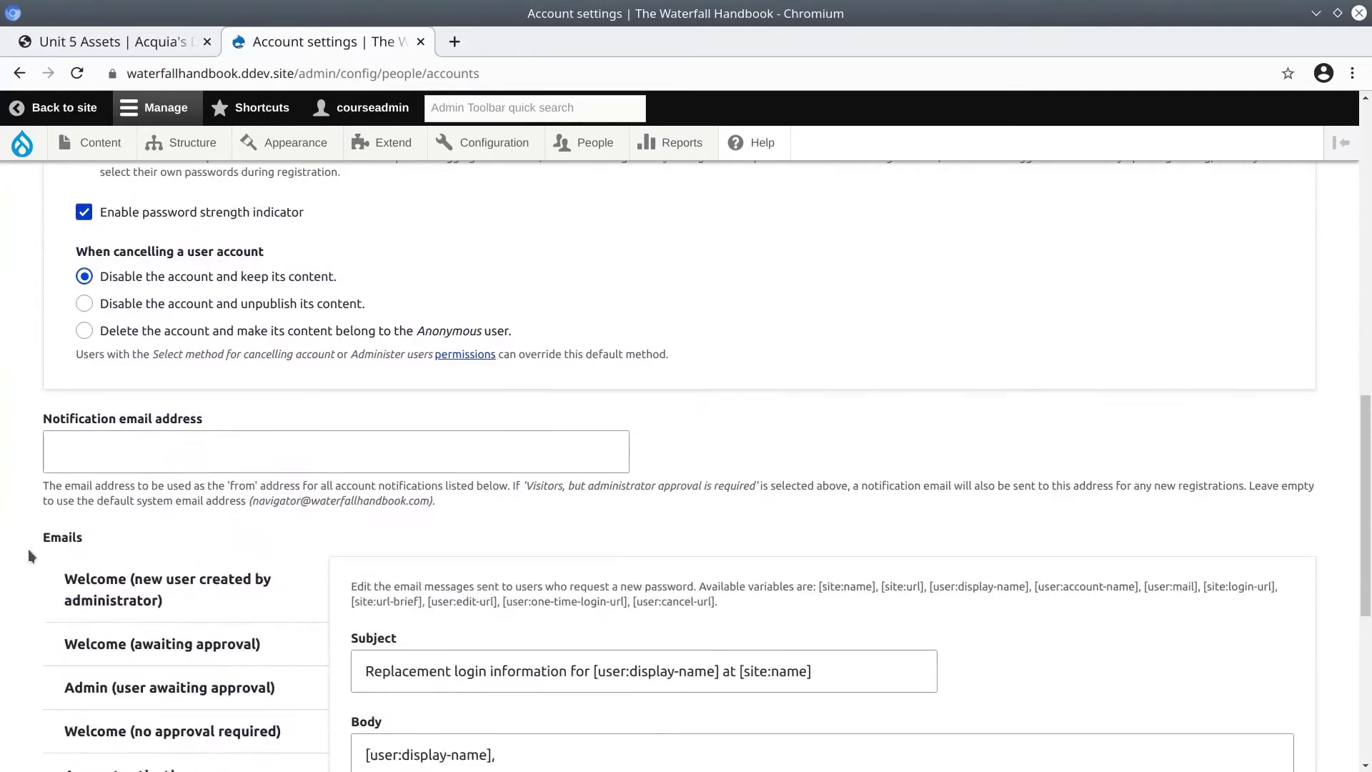
scroll(28, 560, down, 5)
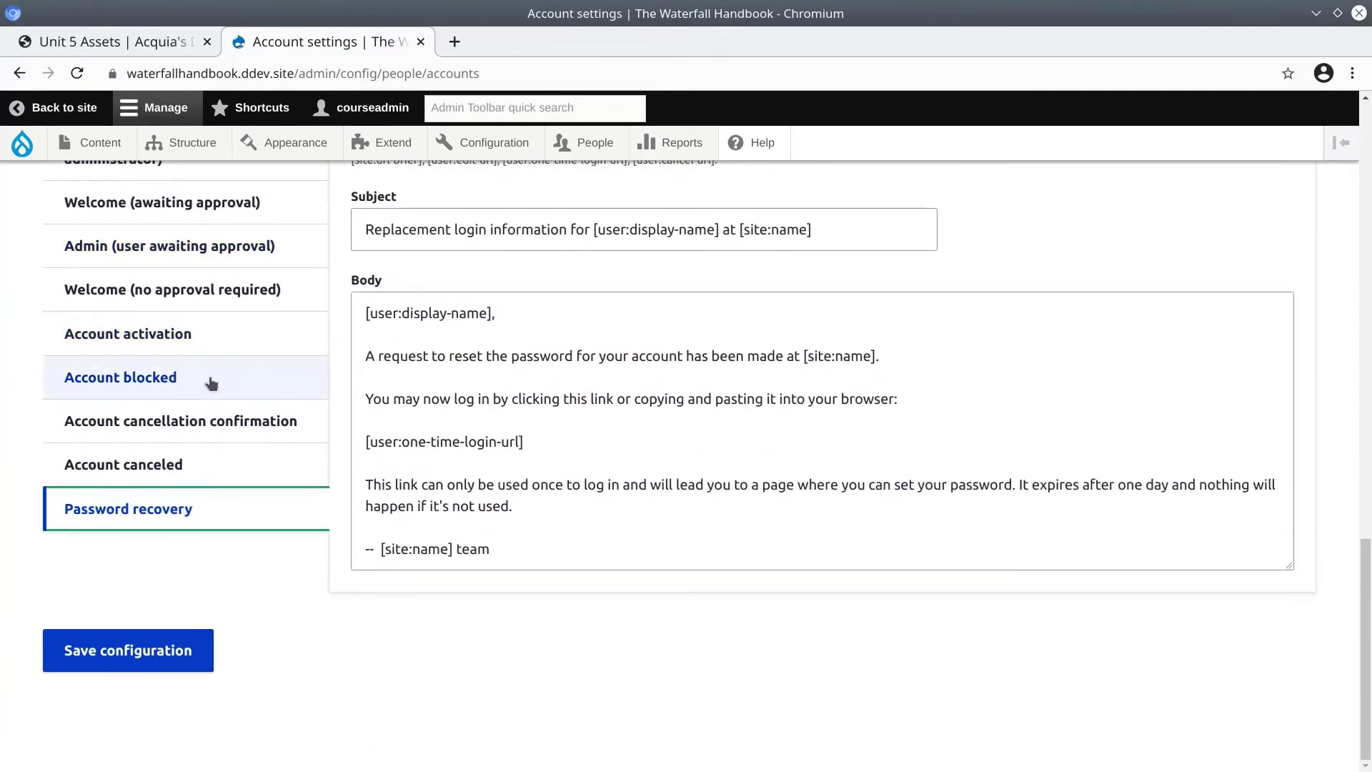
click(303, 669)
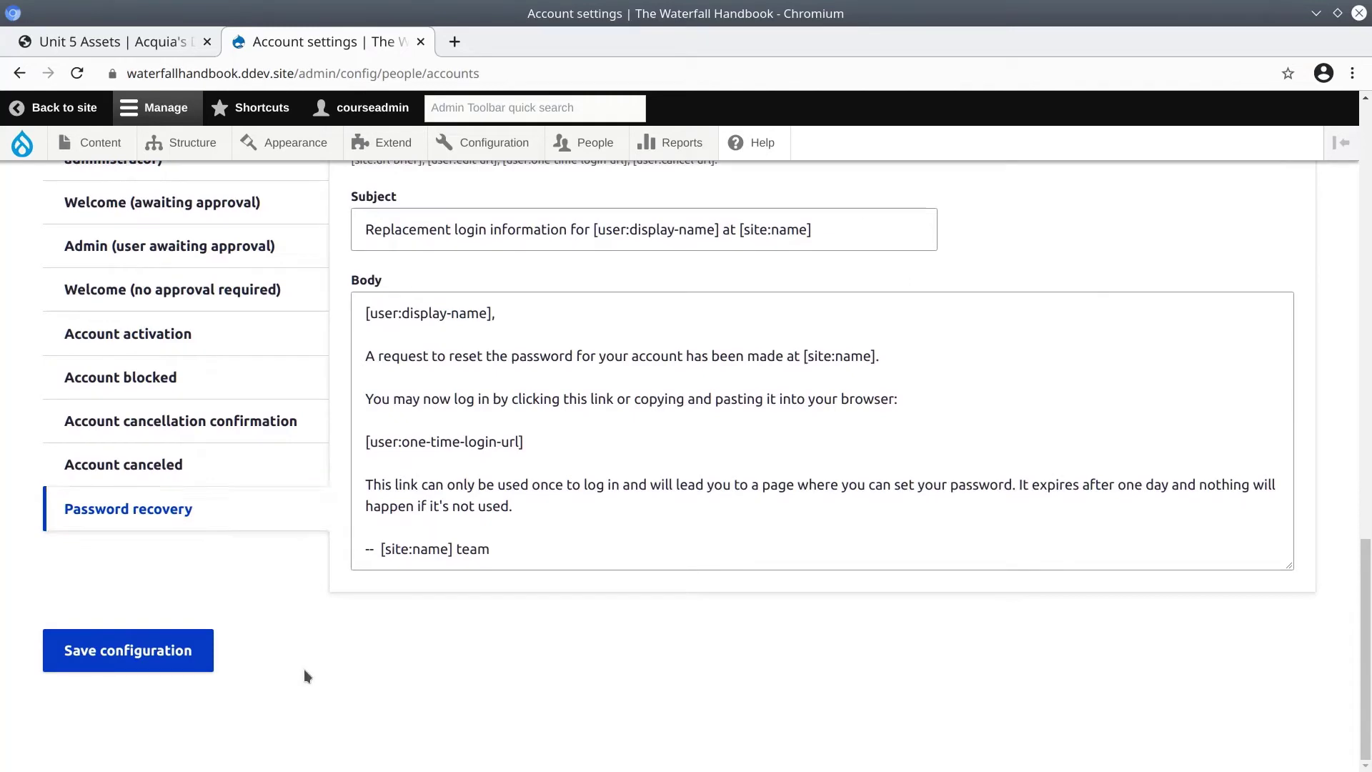
click(167, 668)
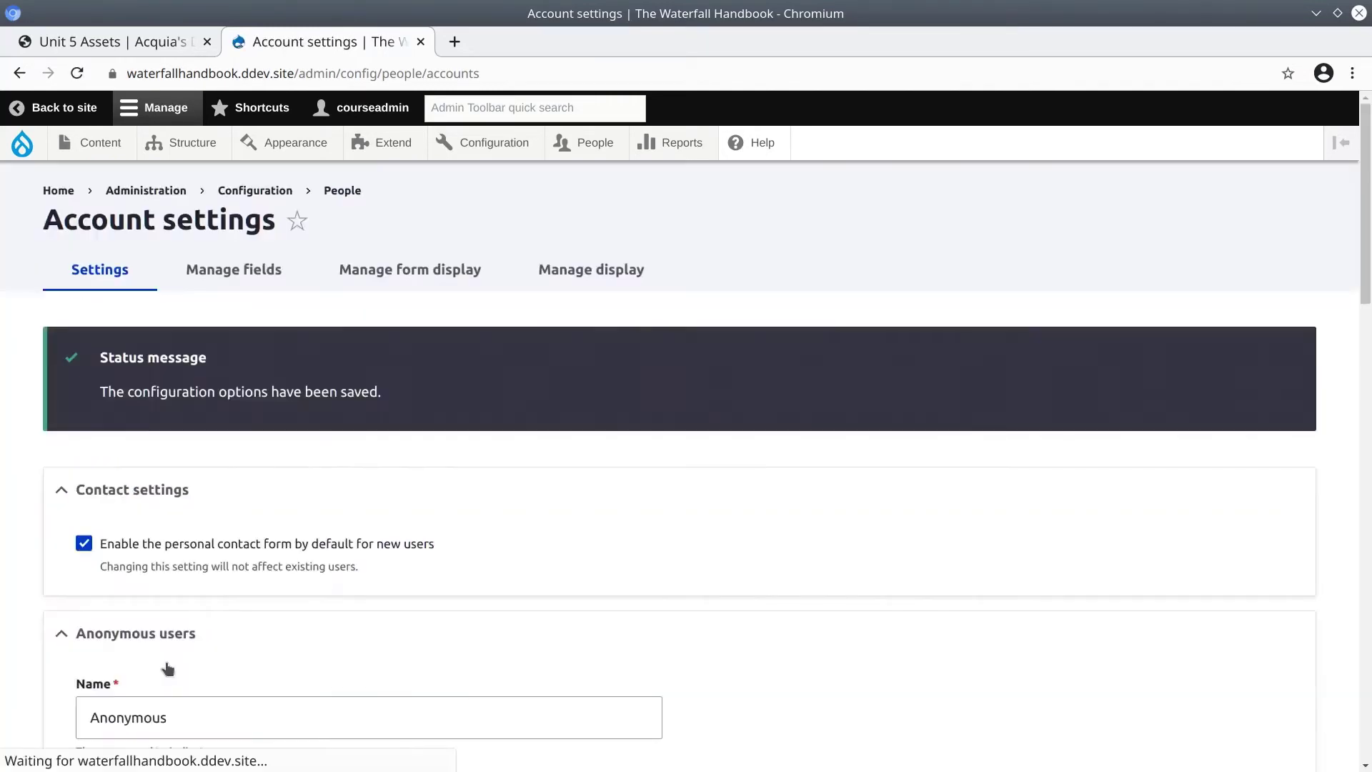
Open the site's Home page in an incognito window as an anonymous visitor.
scroll(252, 509, down, 8)
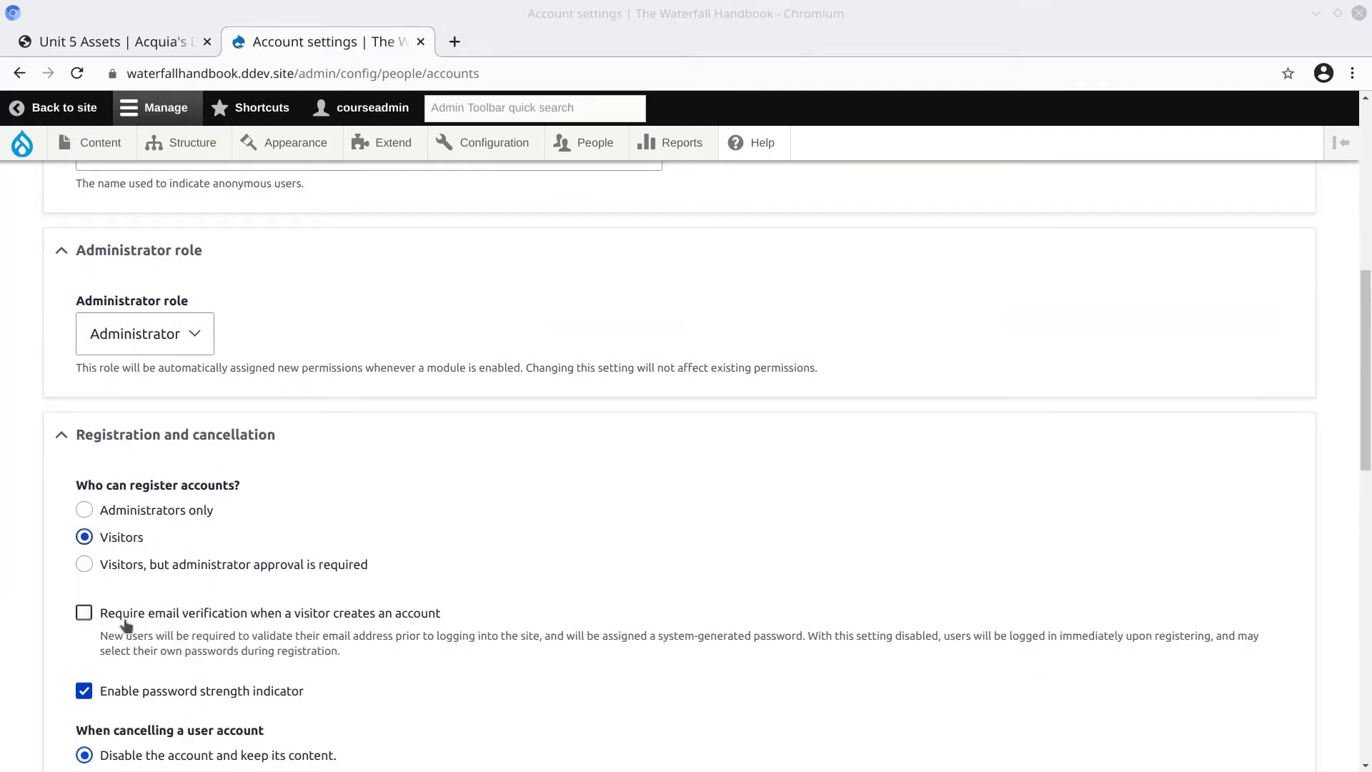
scroll(293, 590, up, 5)
scroll(292, 590, up, 4)
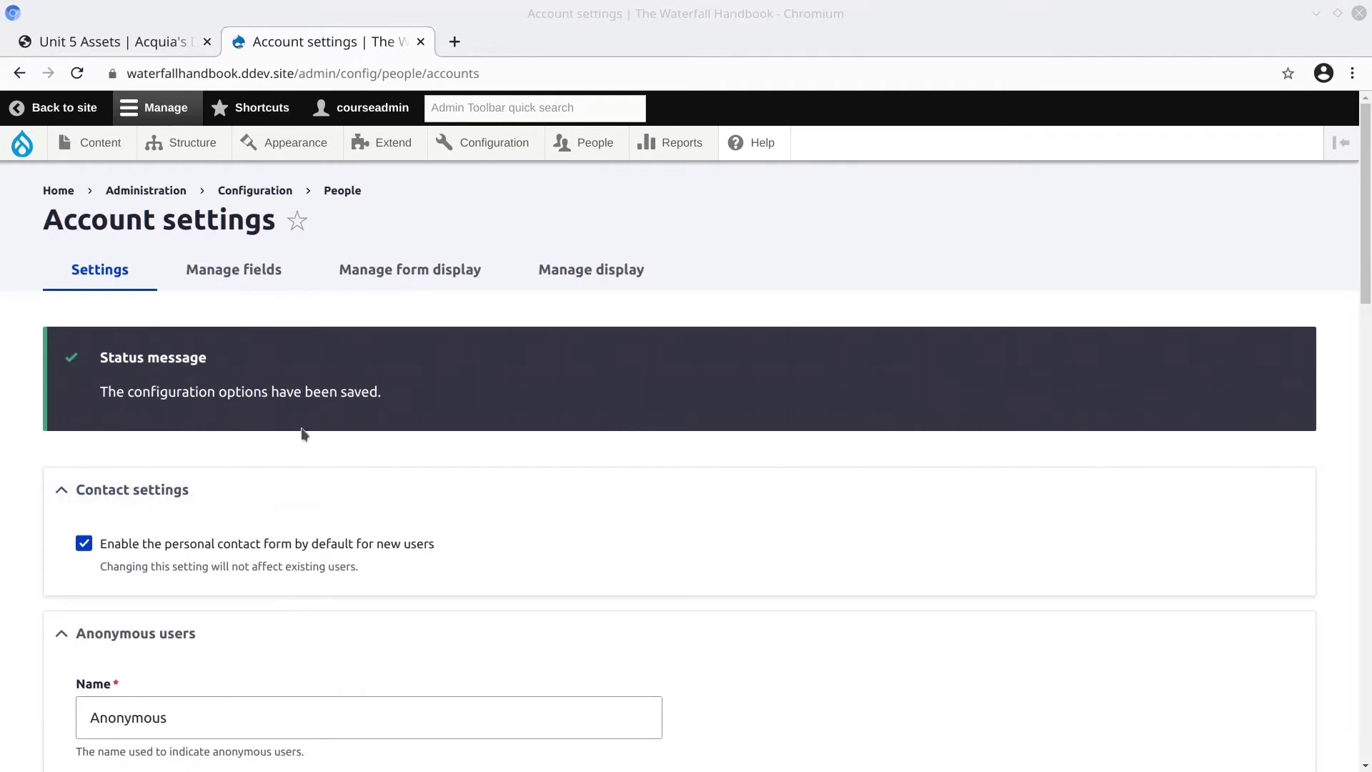
right_click(58, 193)
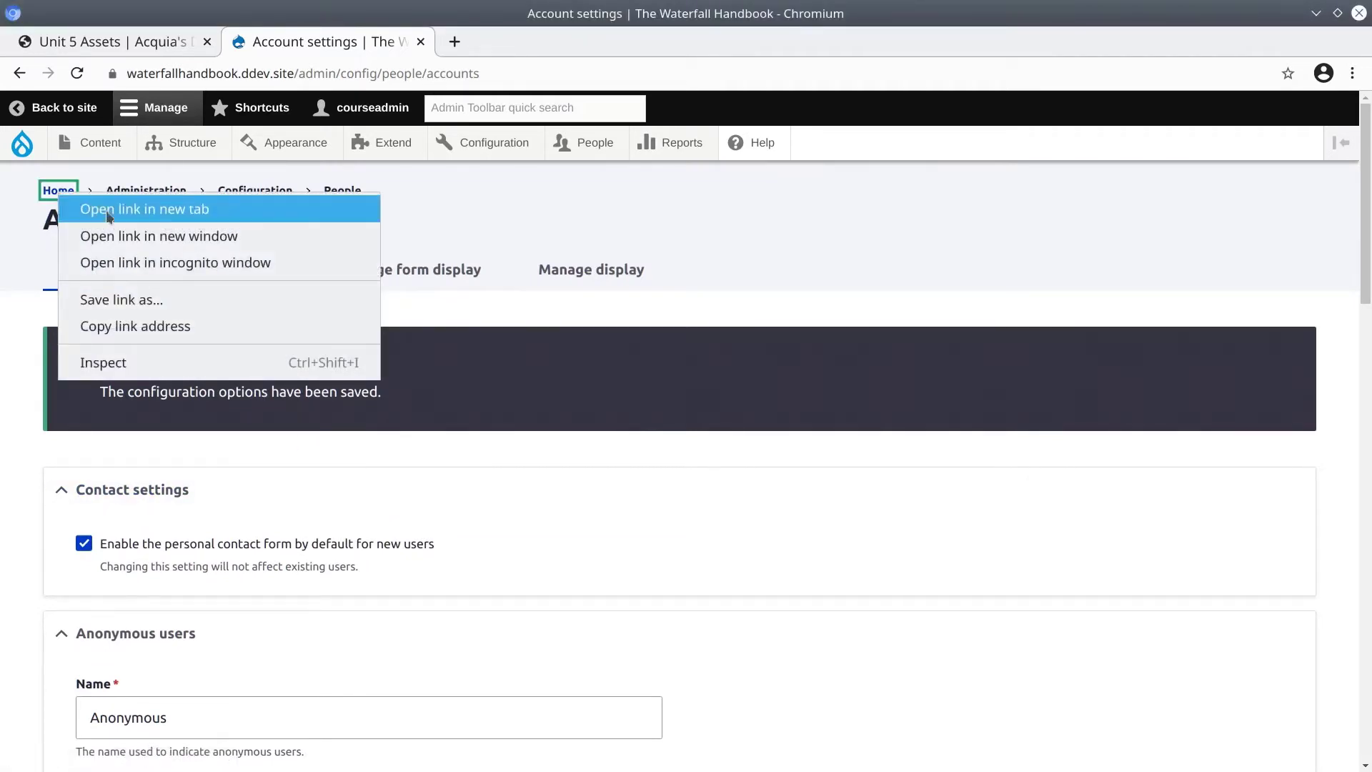
click(219, 263)
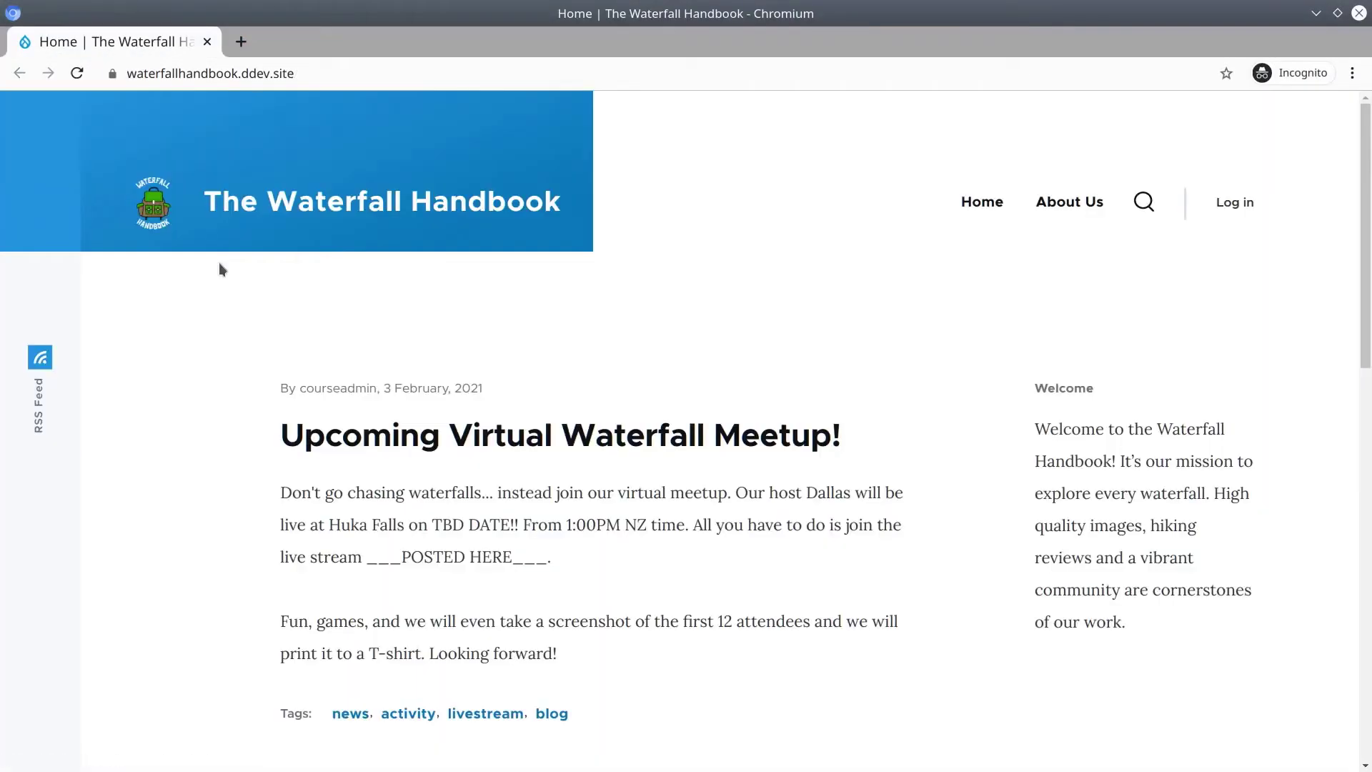
Go to the public login page and check its /user/login address.
click(1223, 216)
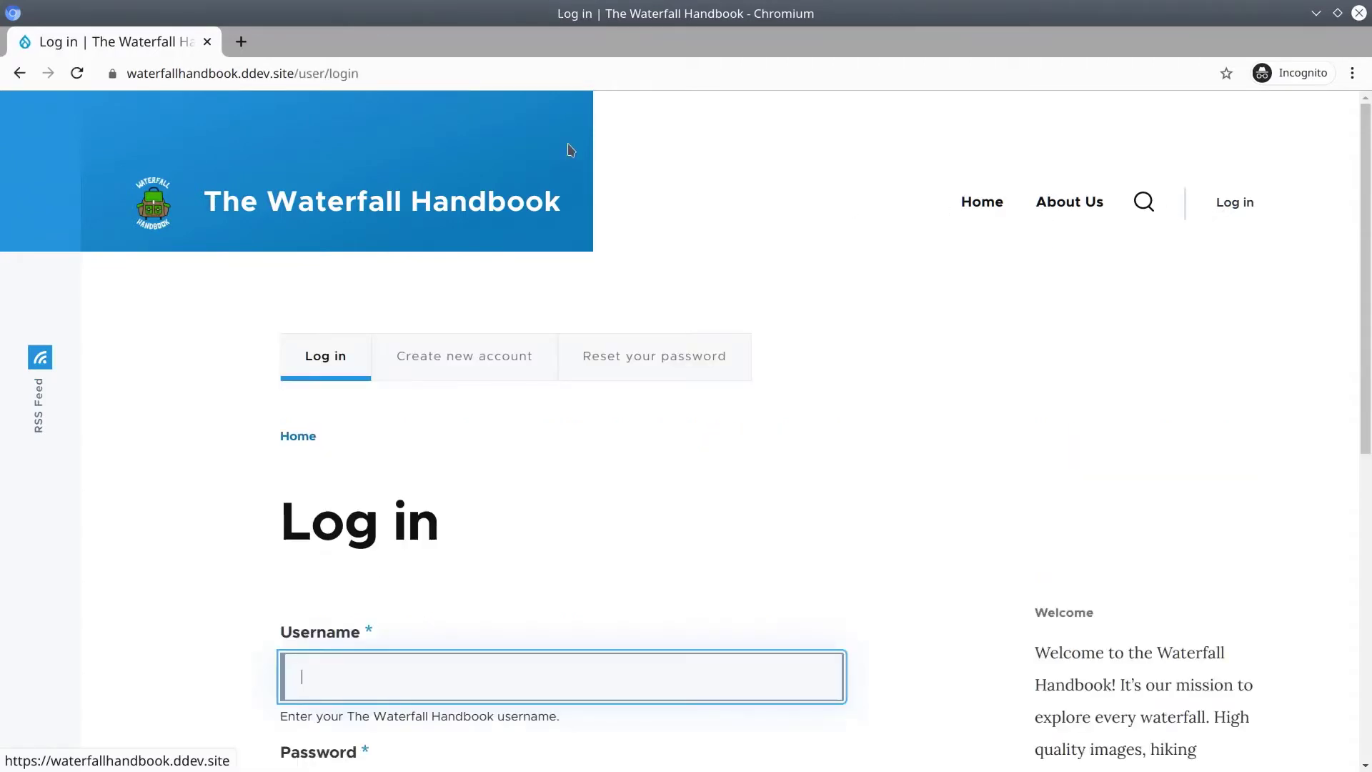
click(416, 79)
click(416, 78)
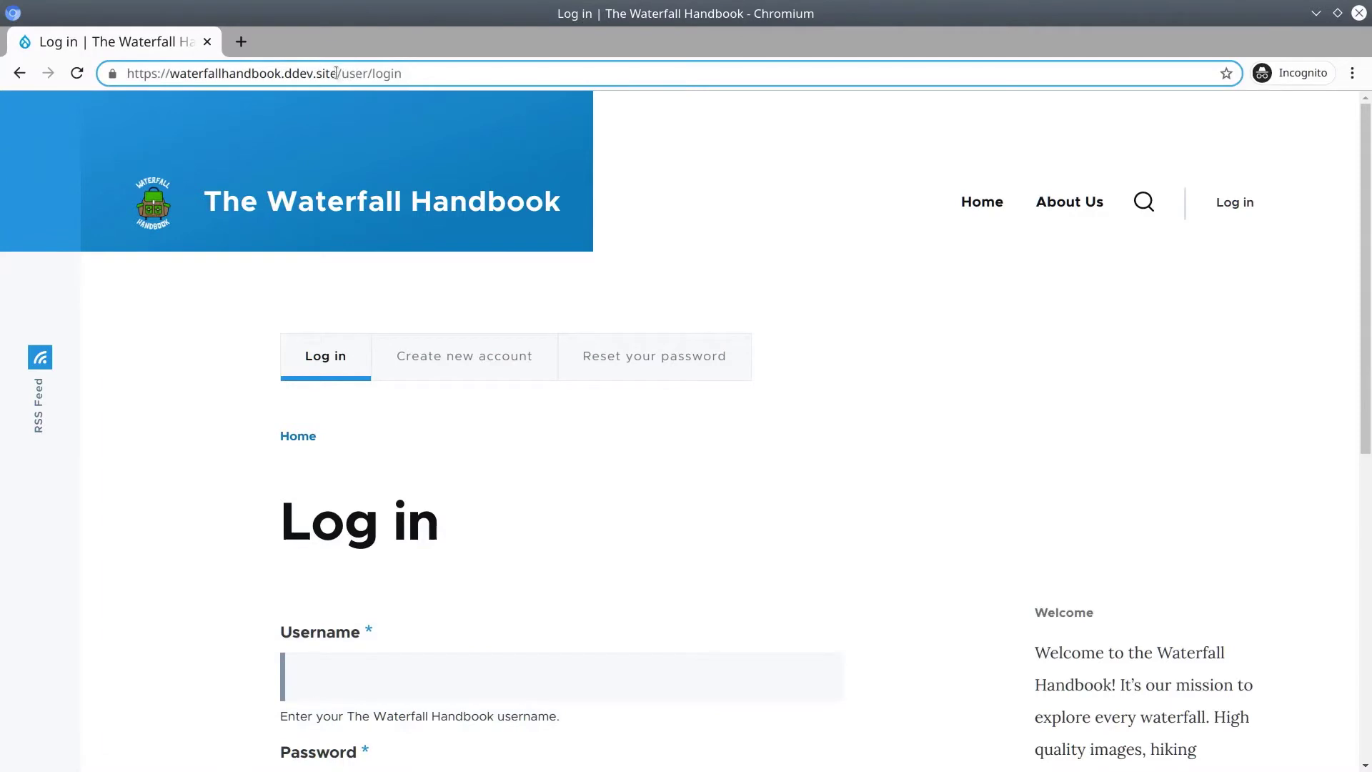
drag(338, 74, 426, 81)
click(425, 81)
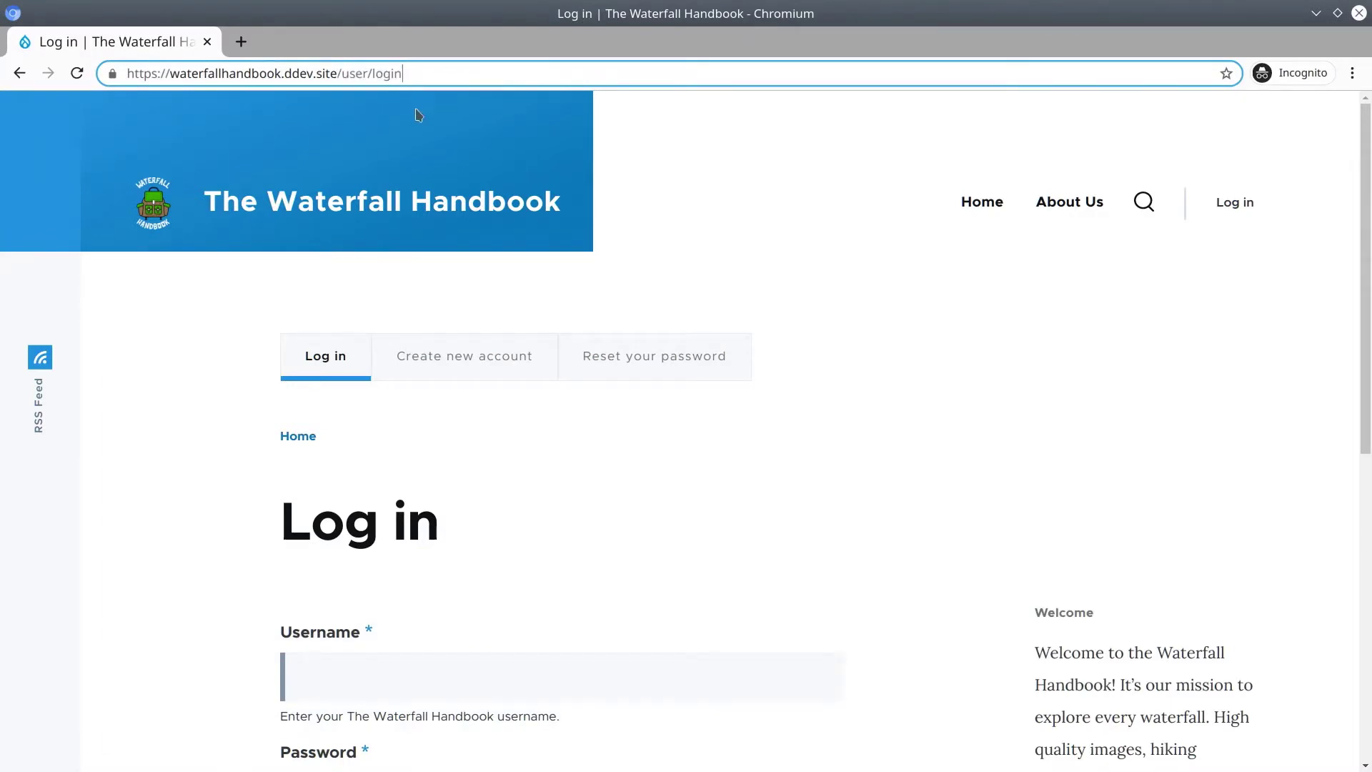
click(191, 432)
scroll(190, 431, down, 3)
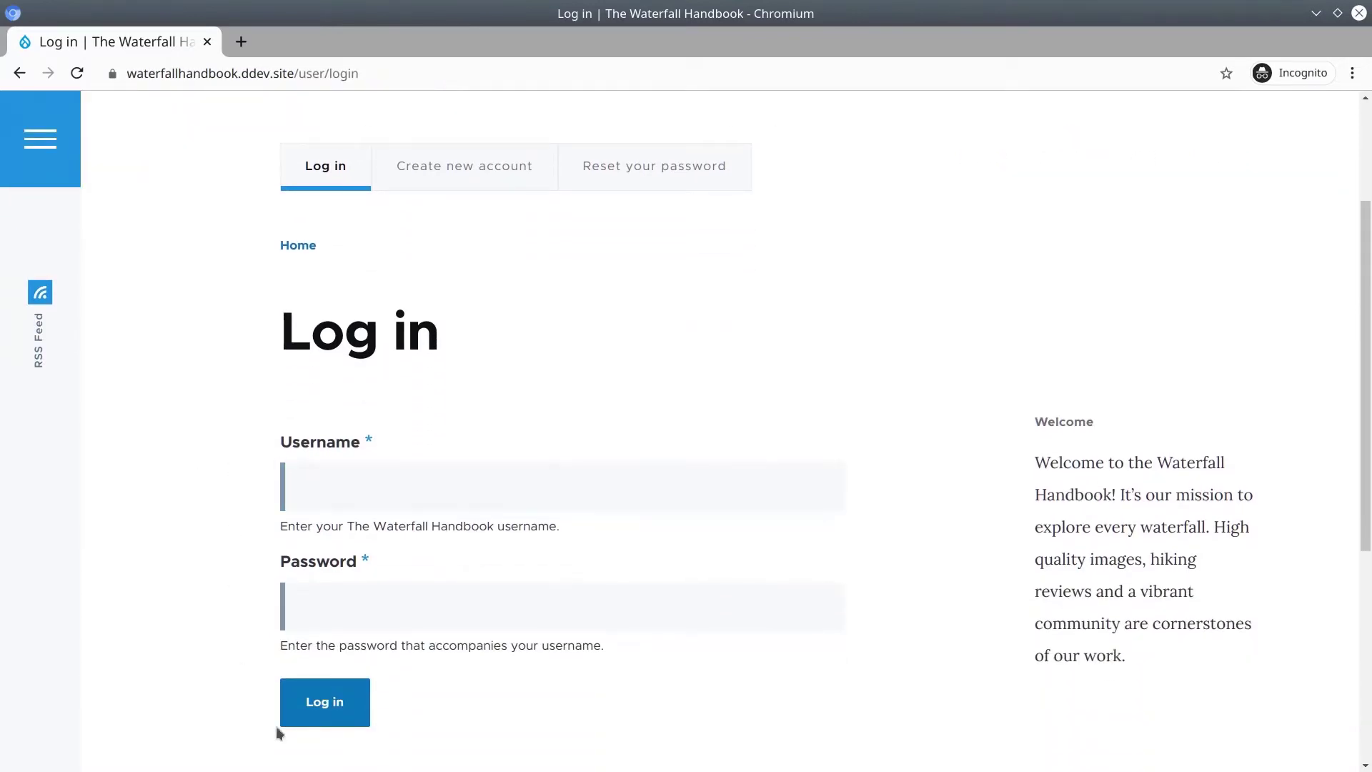
scroll(285, 496, up, 2)
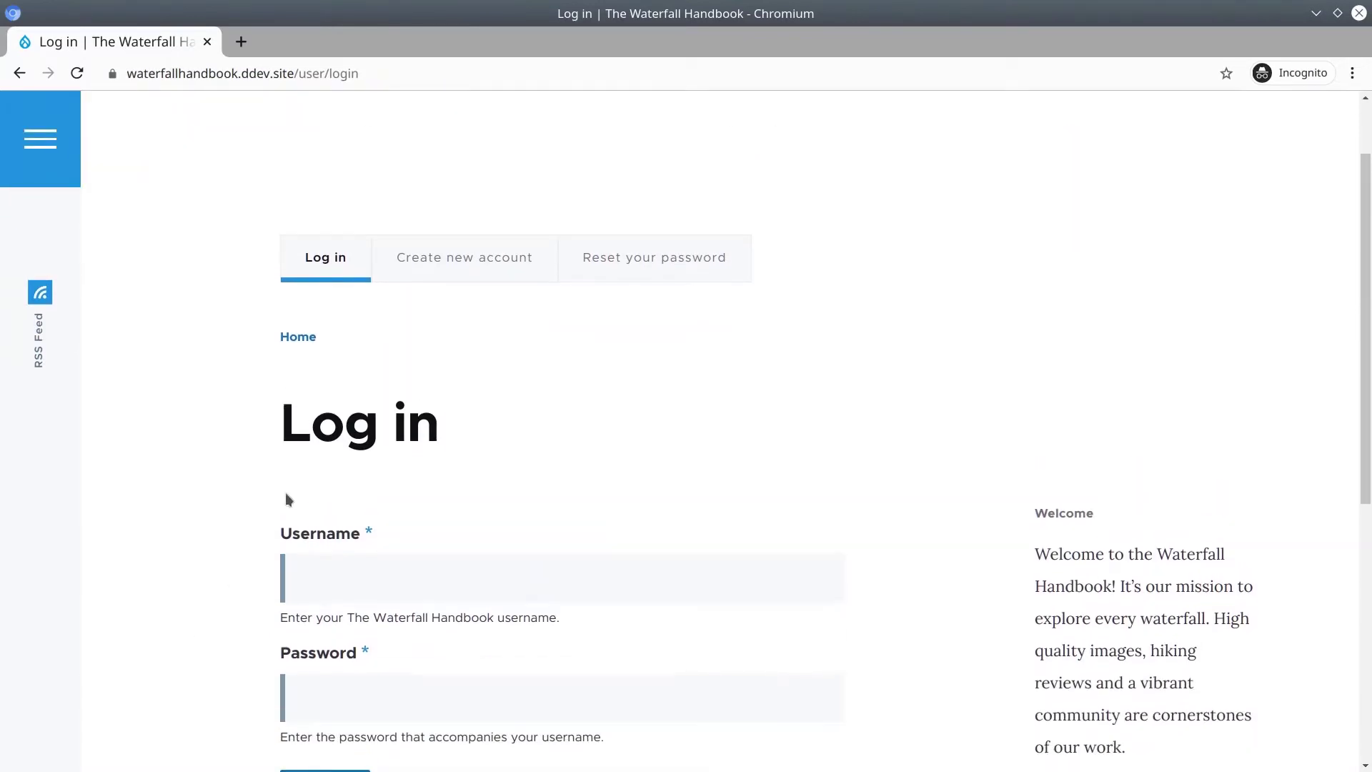
Open Create new account and look through the Email, Username, Password and Confirm password fields.
click(475, 270)
scroll(161, 509, down, 3)
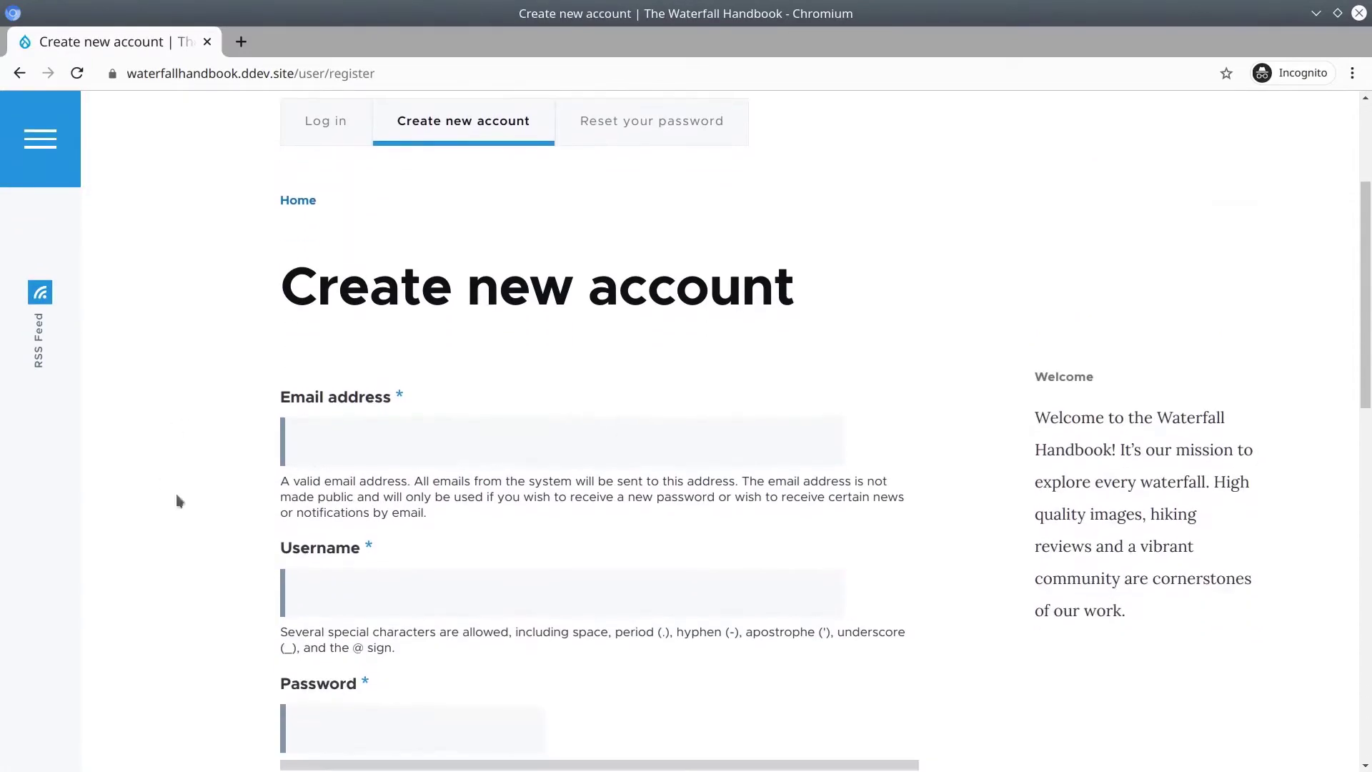
click(335, 452)
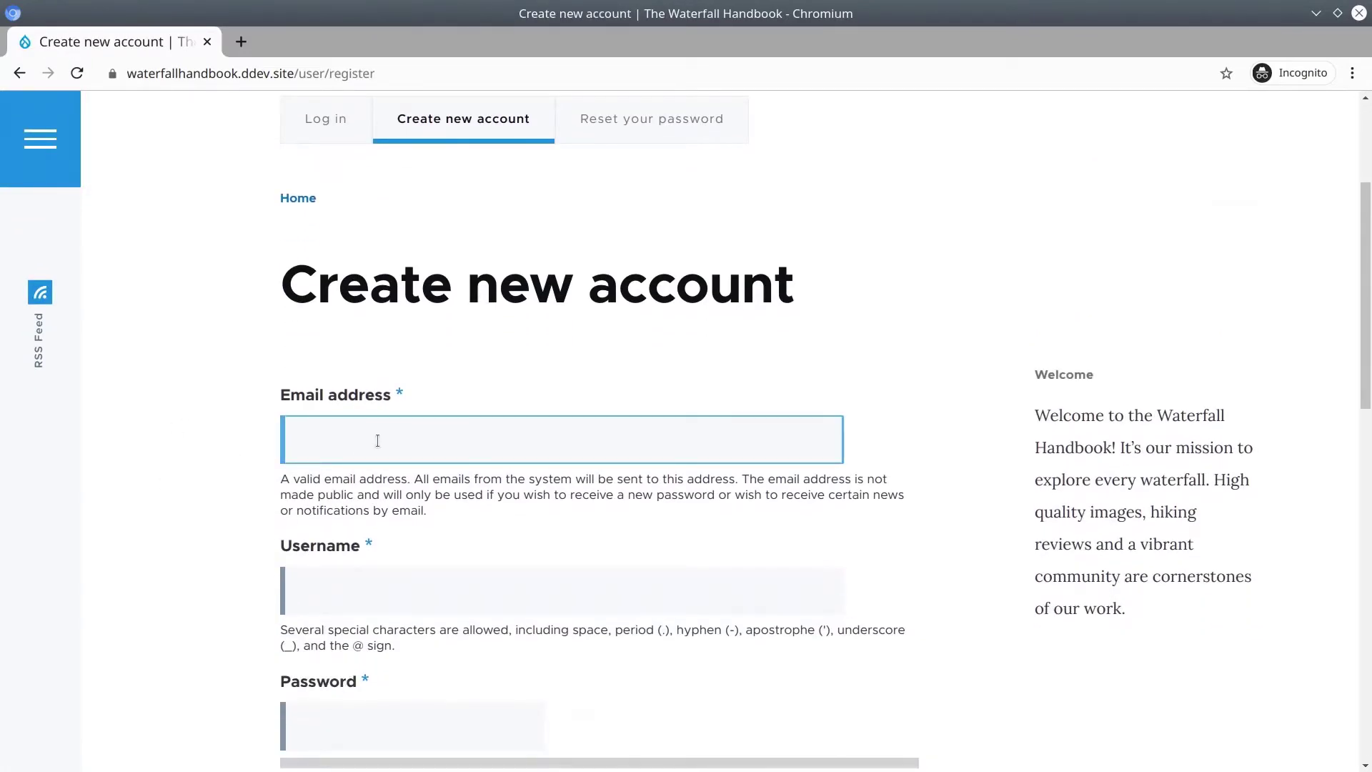
scroll(378, 440, down, 2)
click(359, 493)
scroll(456, 480, down, 2)
click(457, 522)
click(338, 641)
key(Tab)
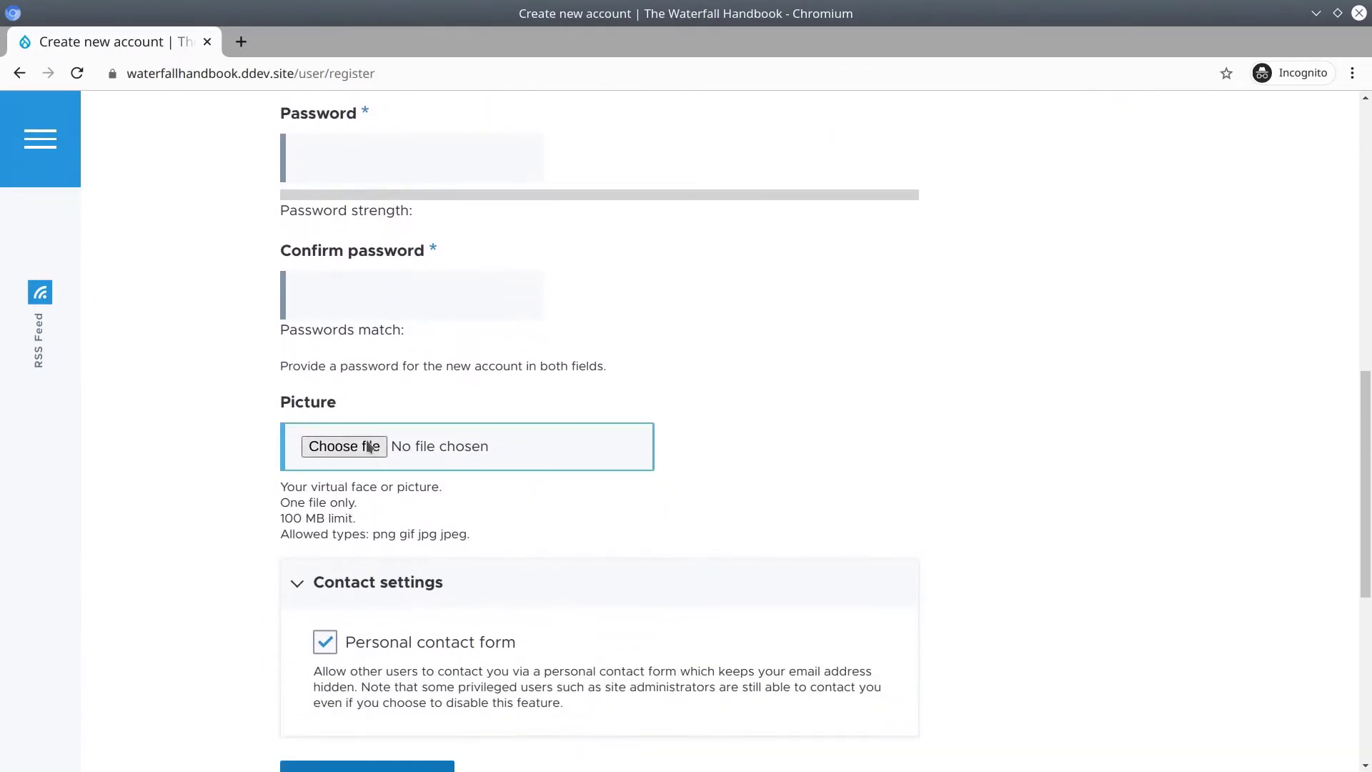
Check the Picture and Personal contact form options on the registration form, leaving them unchanged.
click(235, 457)
scroll(246, 515, down, 2)
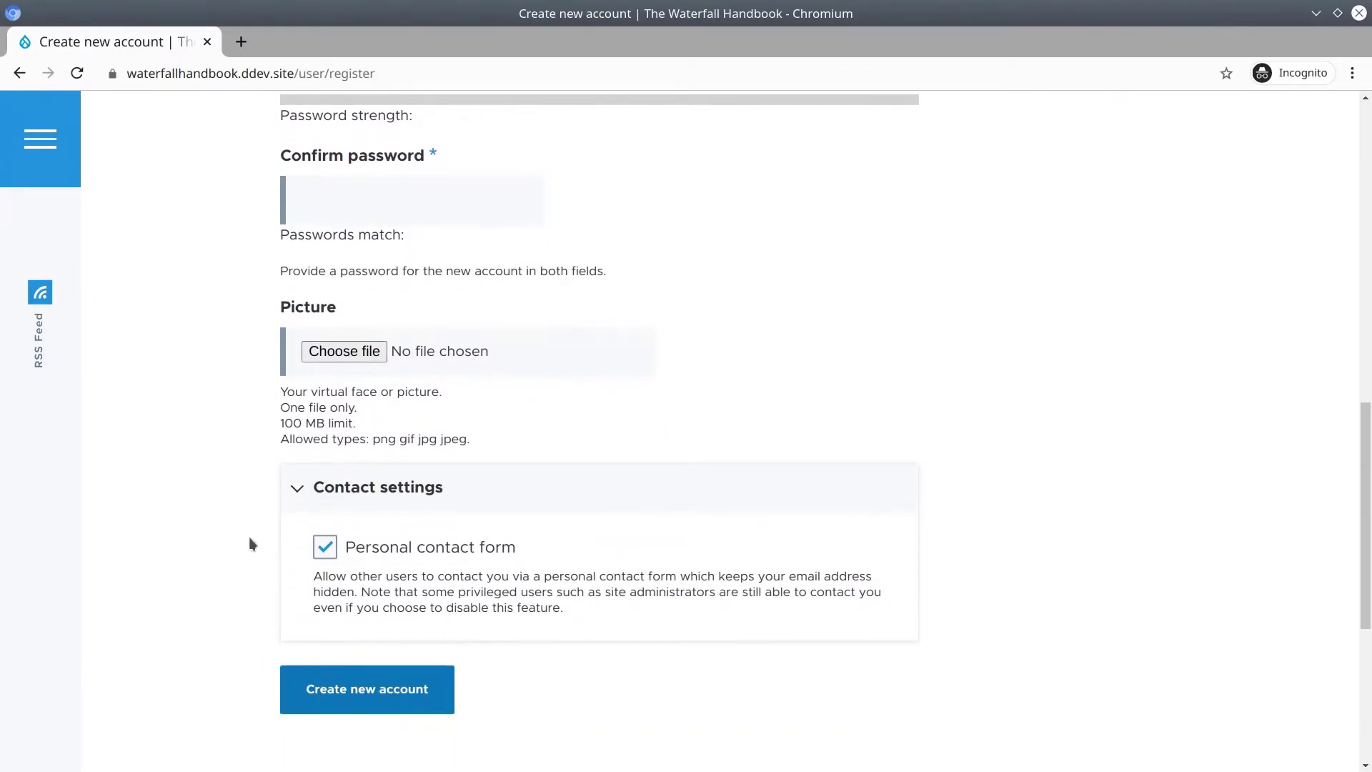
click(329, 548)
click(316, 554)
scroll(467, 572, up, 10)
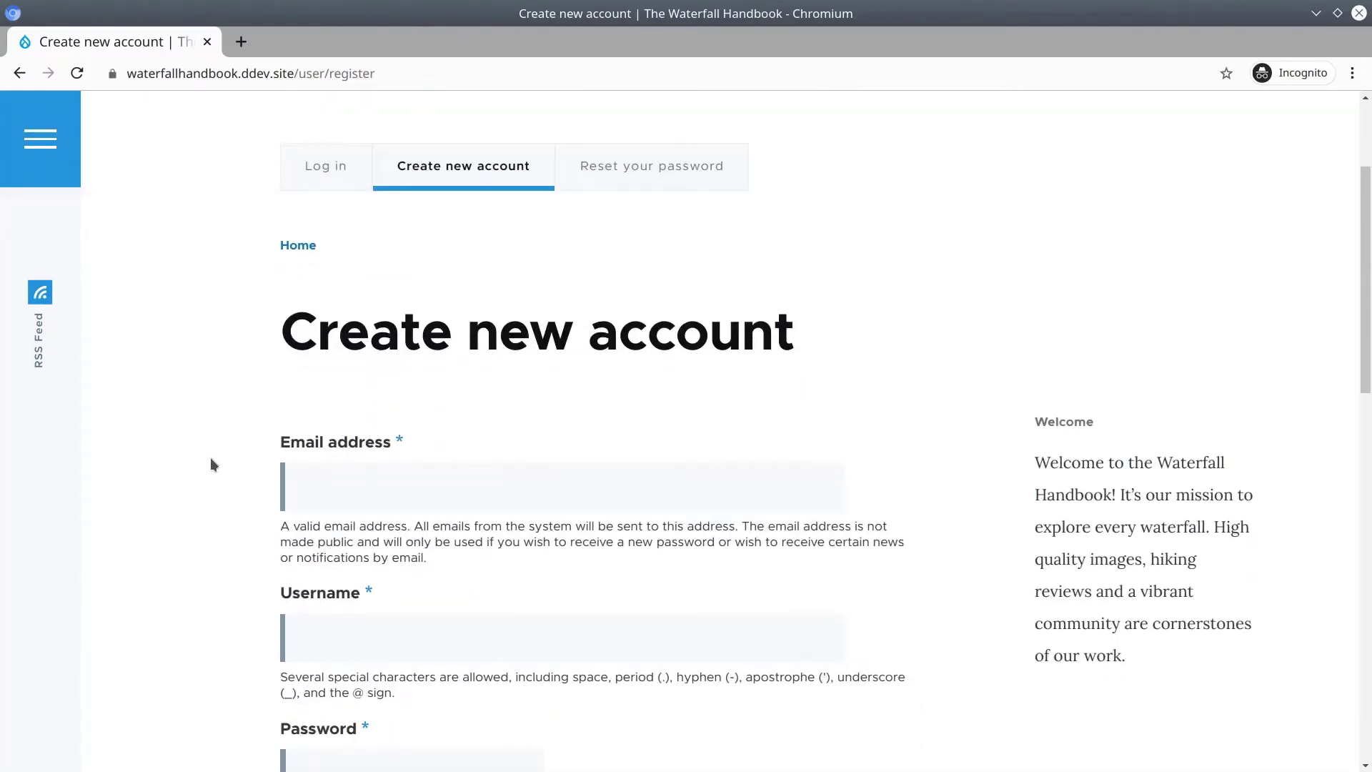
scroll(210, 459, down, 3)
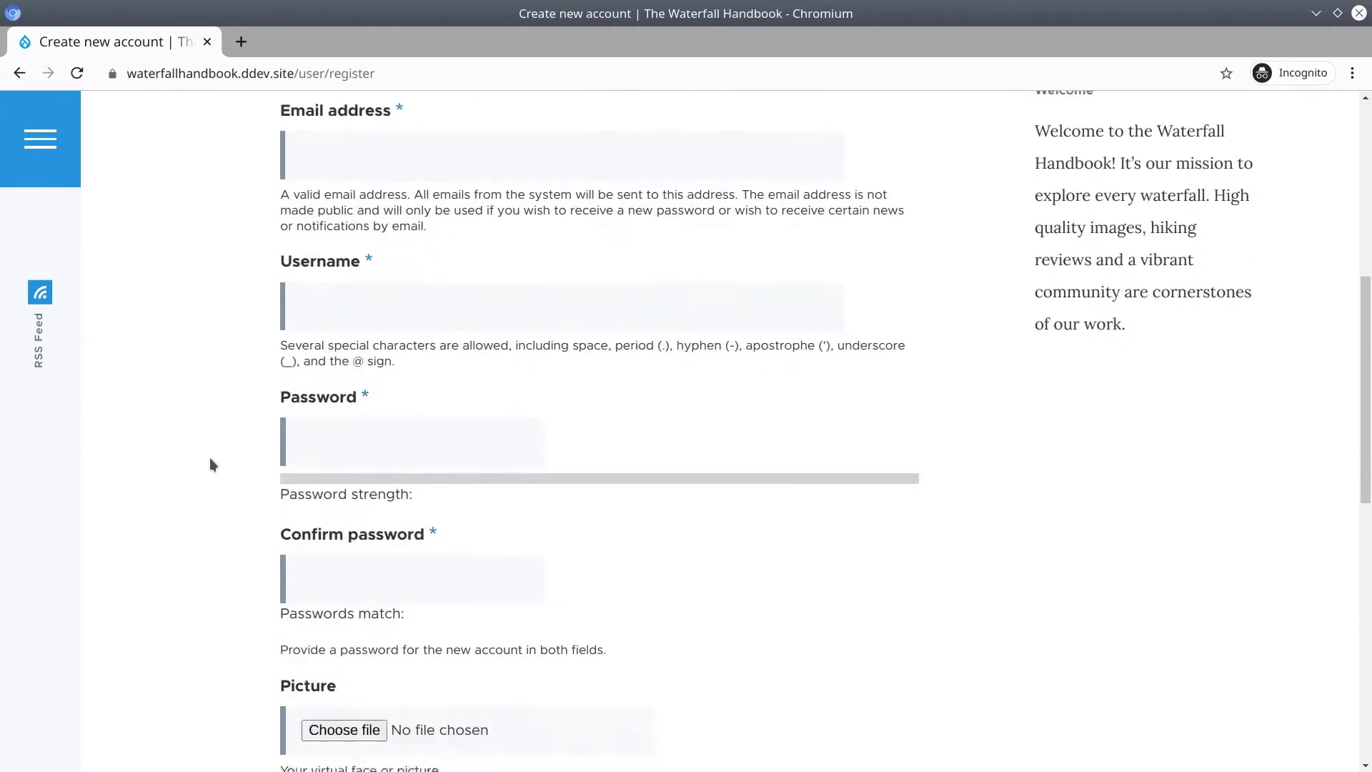
scroll(210, 459, up, 5)
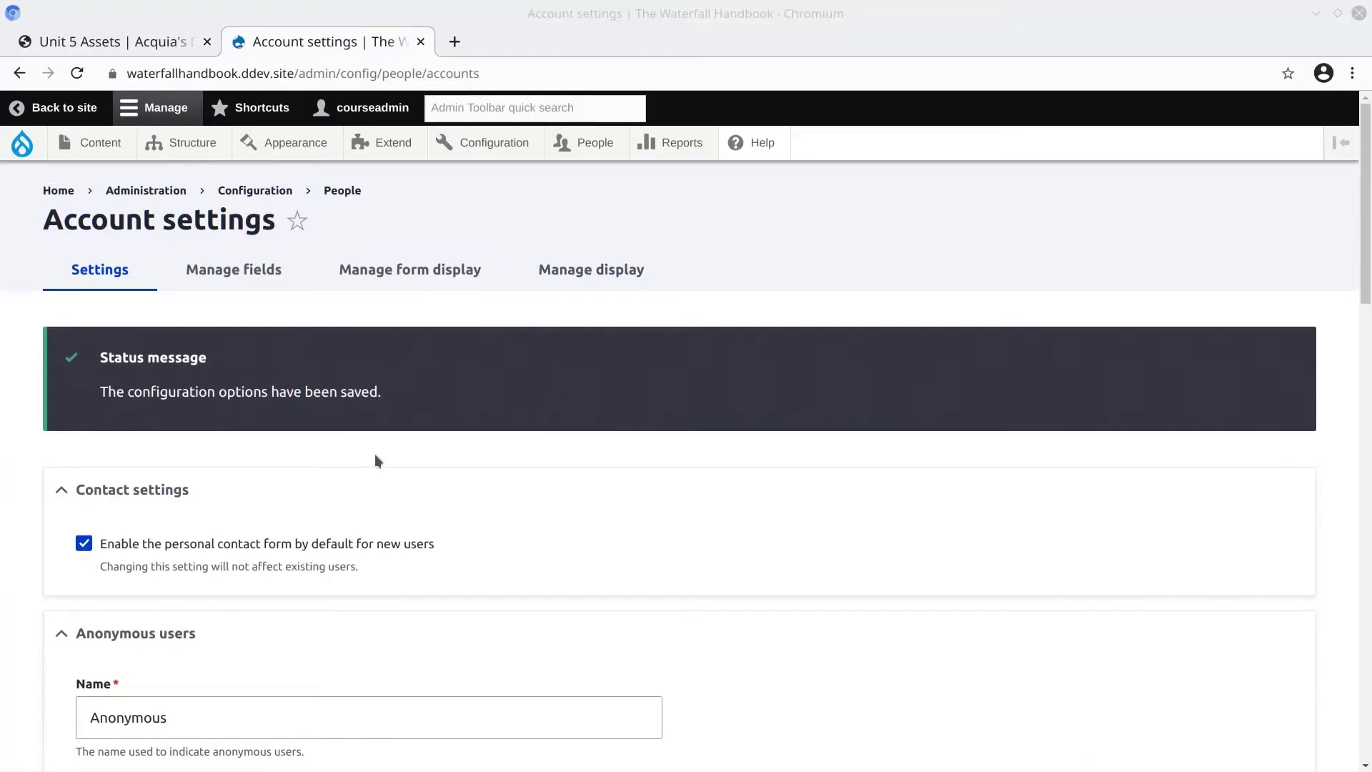
Open the People list and confirm courseadmin, an Administrator, is the only user.
click(585, 144)
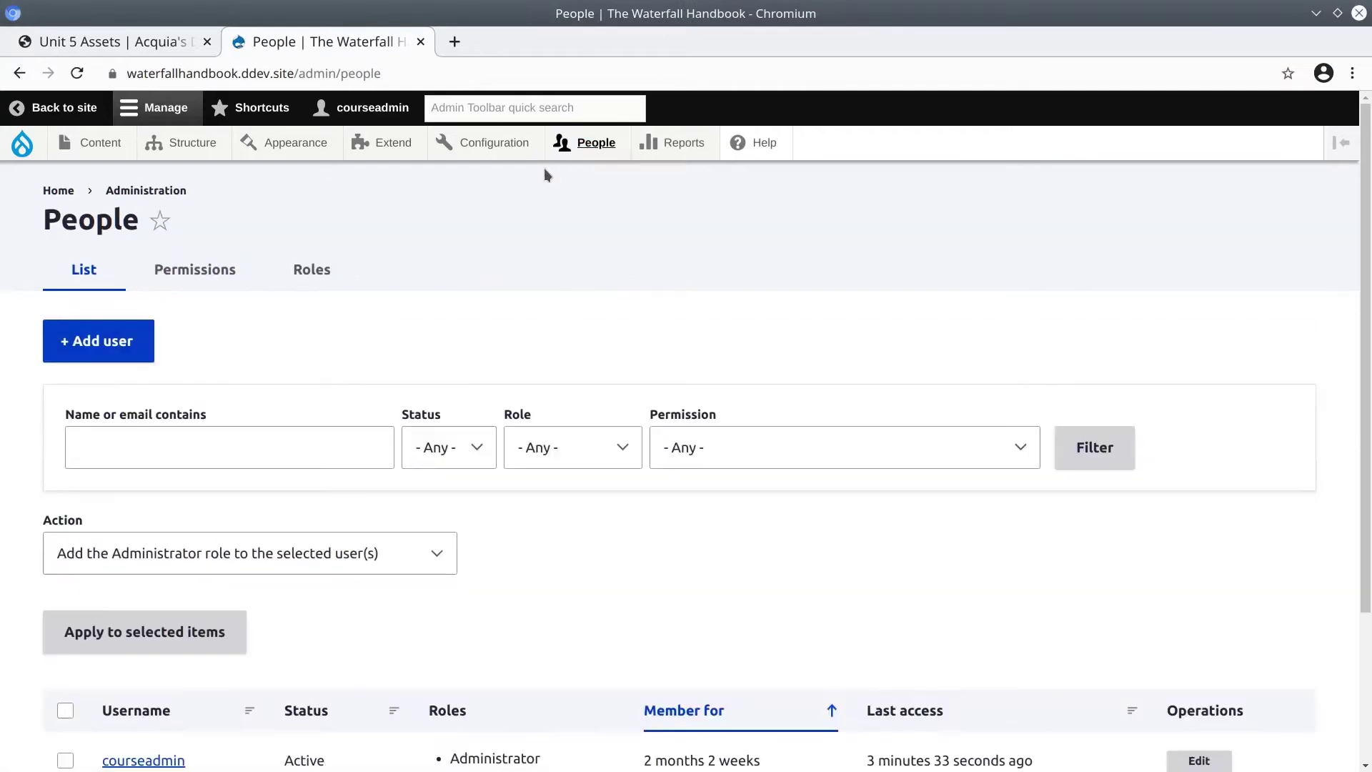
scroll(443, 662, down, 3)
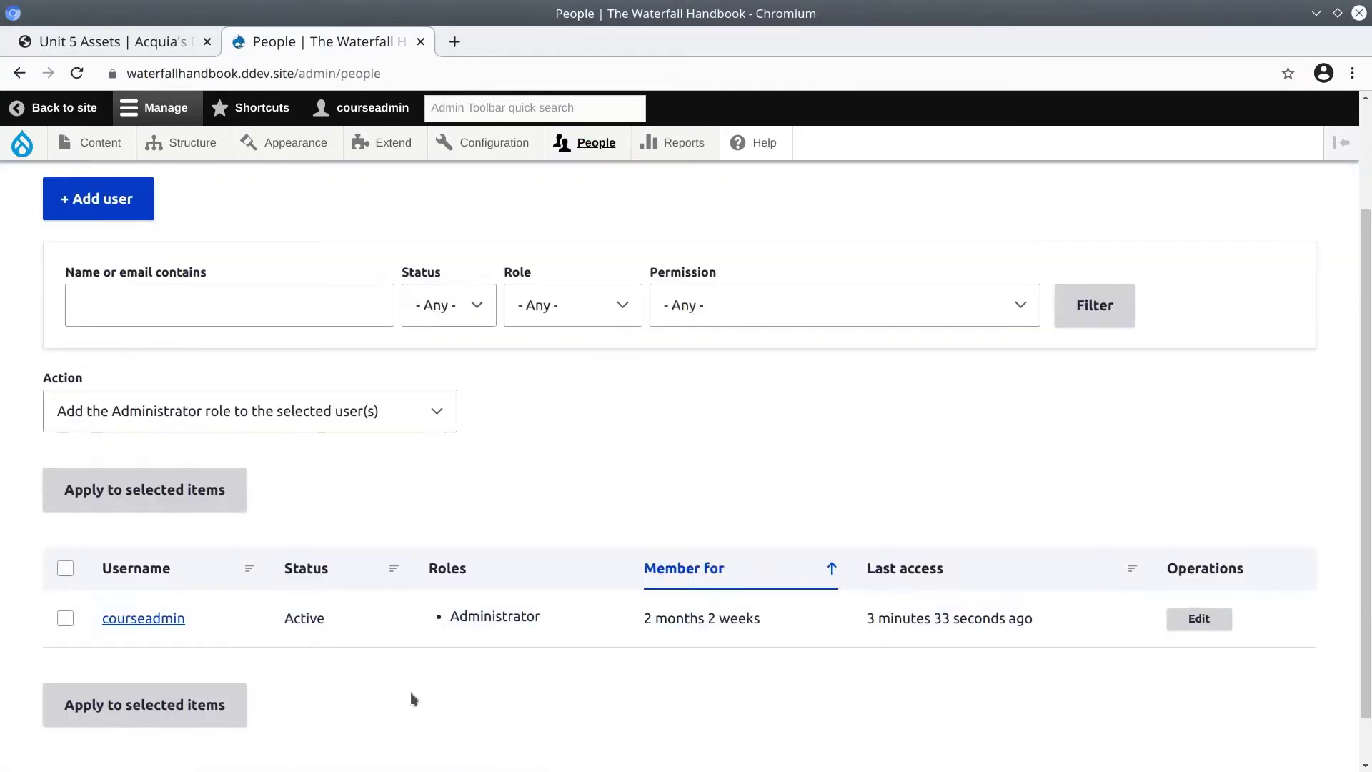
double_click(205, 618)
scroll(363, 615, up, 1)
scroll(479, 632, down, 1)
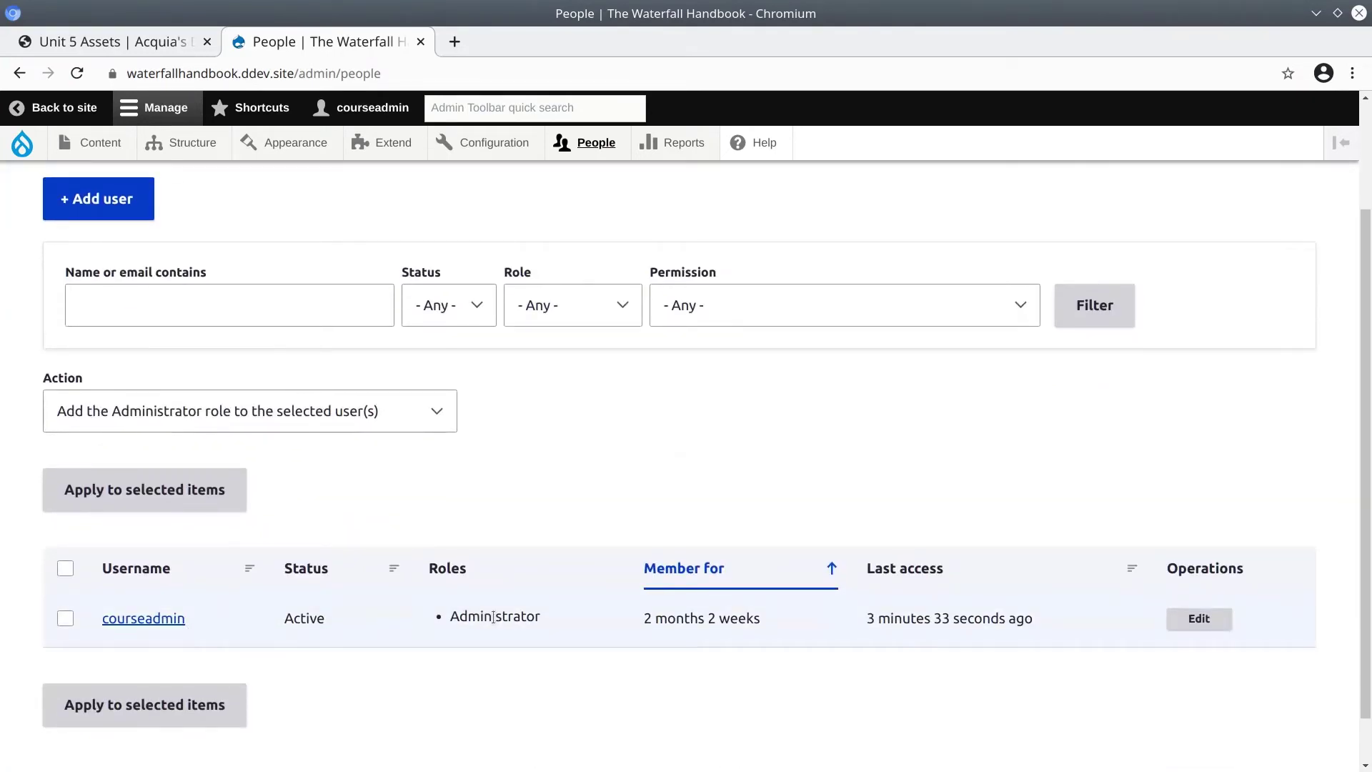
double_click(493, 618)
click(497, 618)
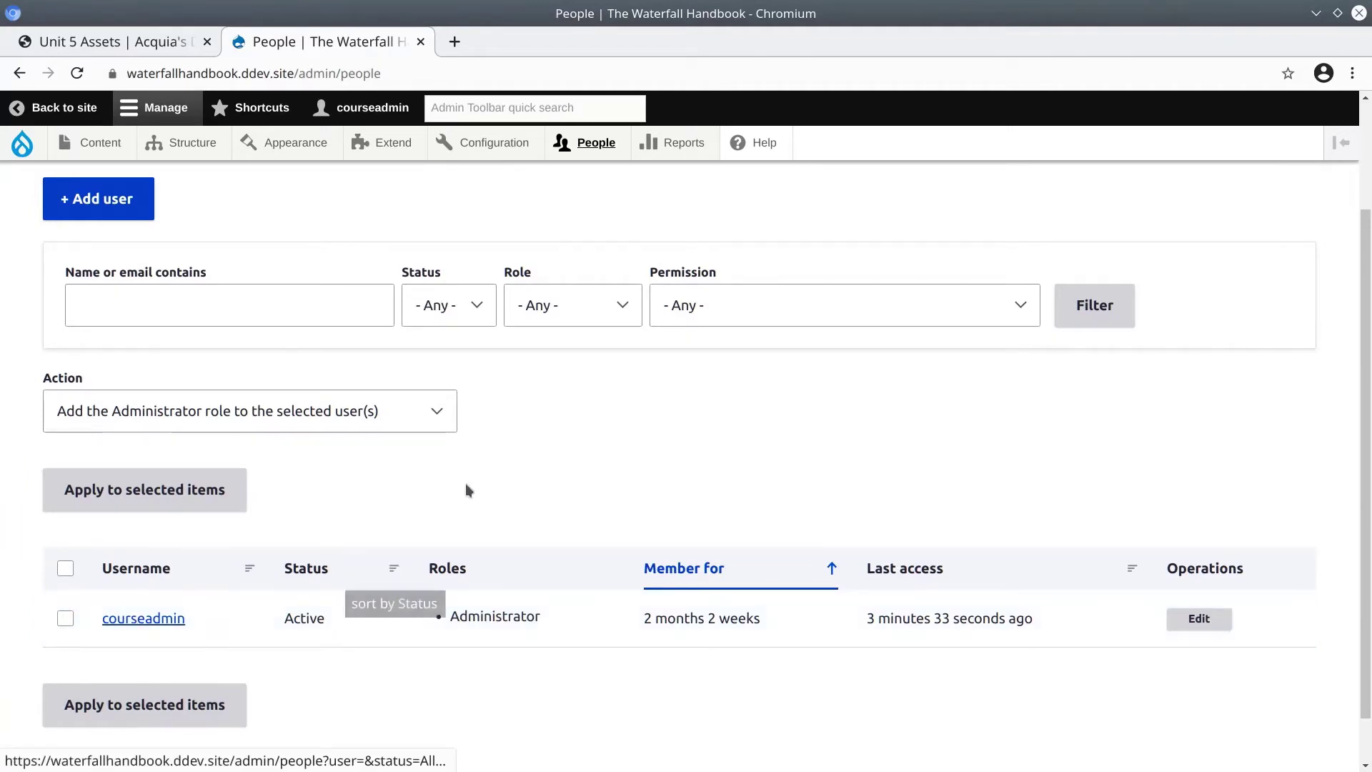
scroll(469, 477, up, 2)
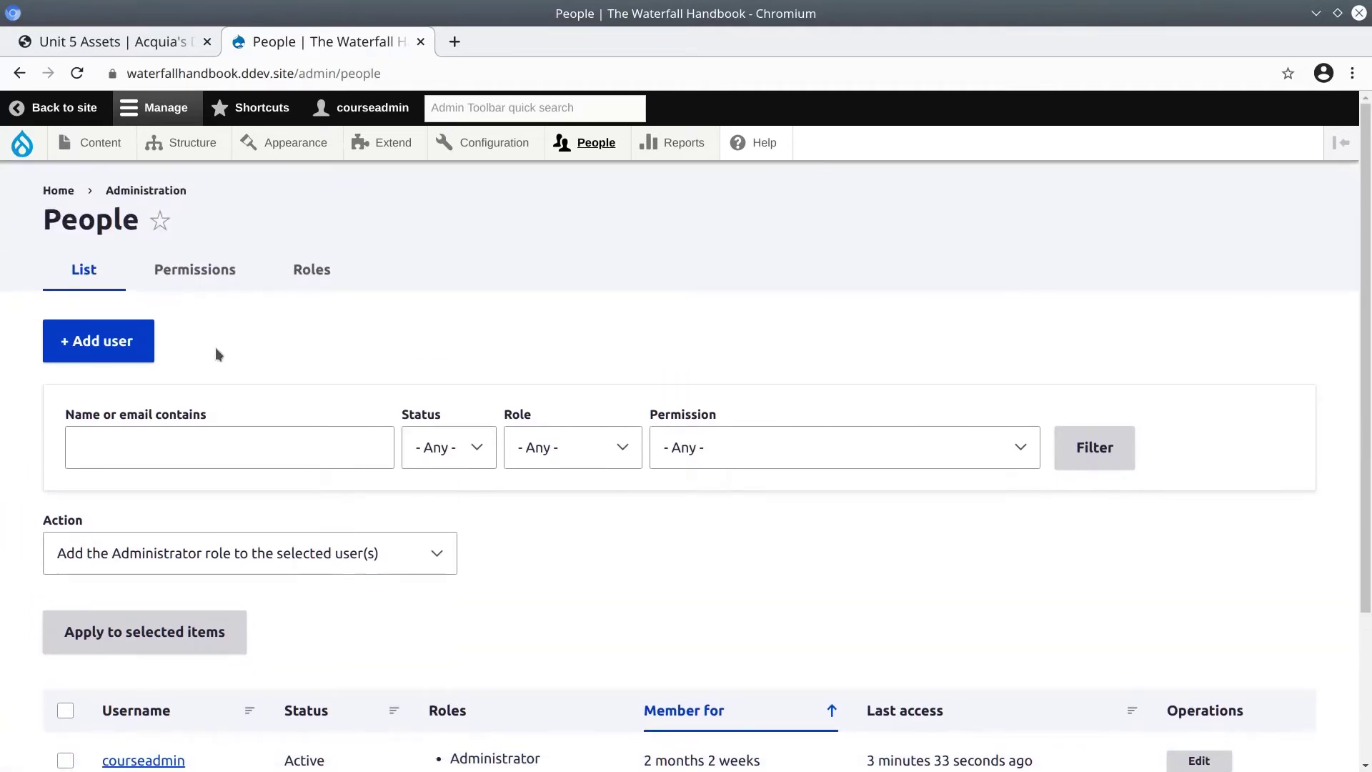
Start a new user with a placeholder email address, username 'editor' and a password.
click(117, 346)
scroll(569, 503, down, 4)
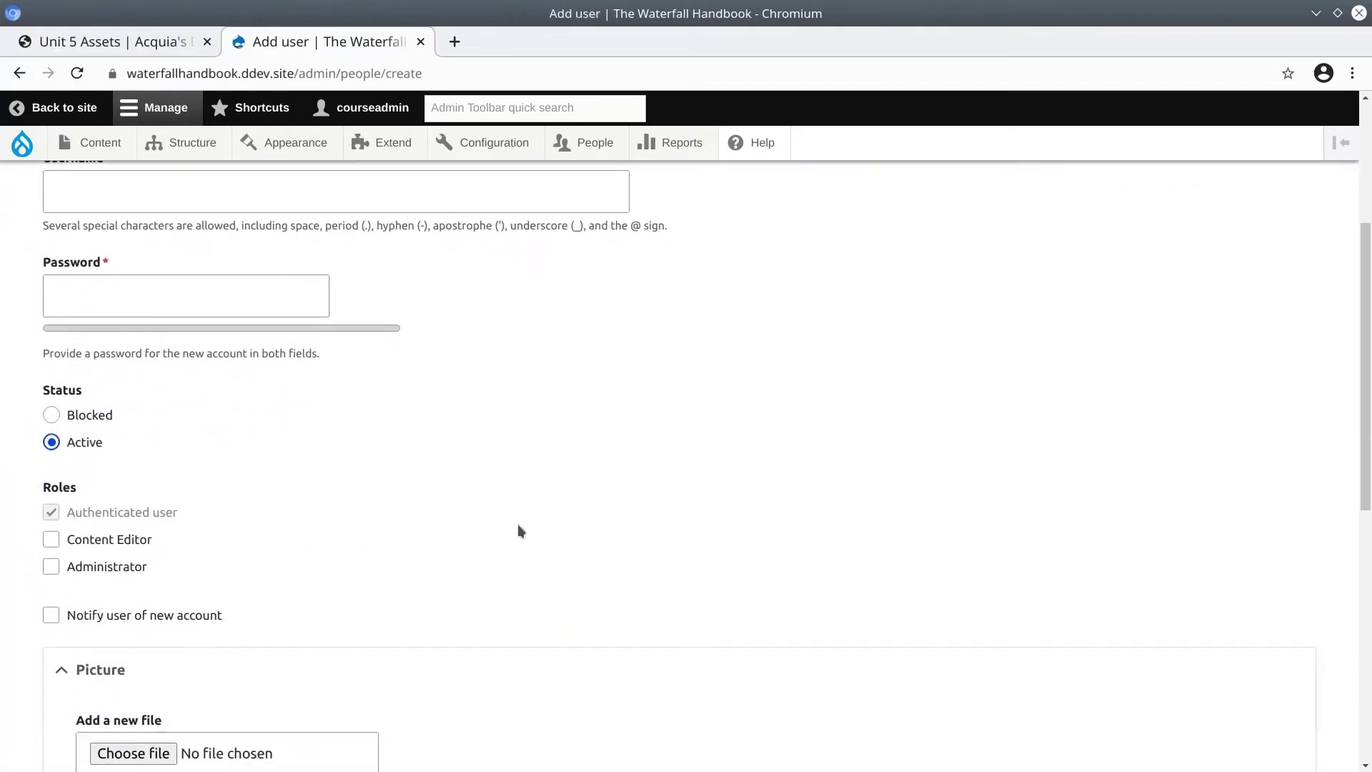
scroll(547, 522, up, 4)
click(288, 387)
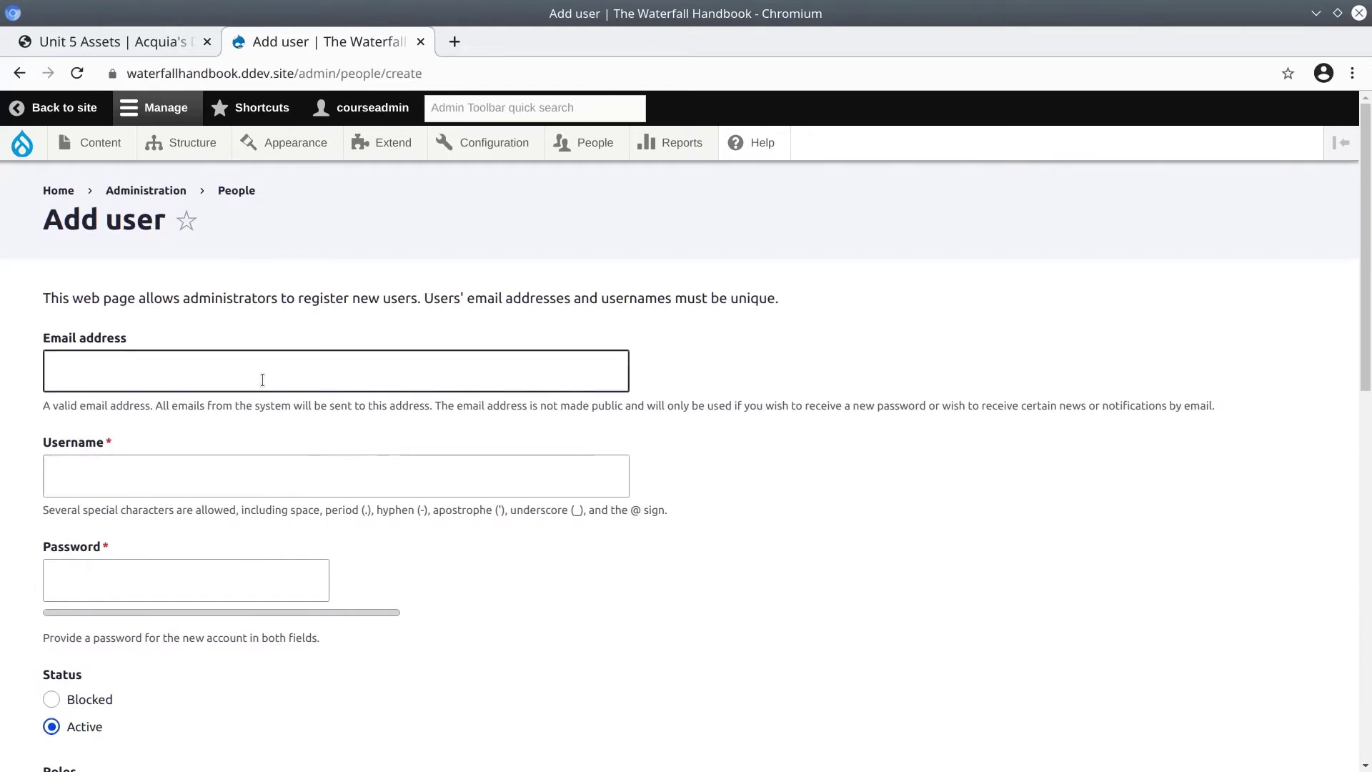
click(258, 375)
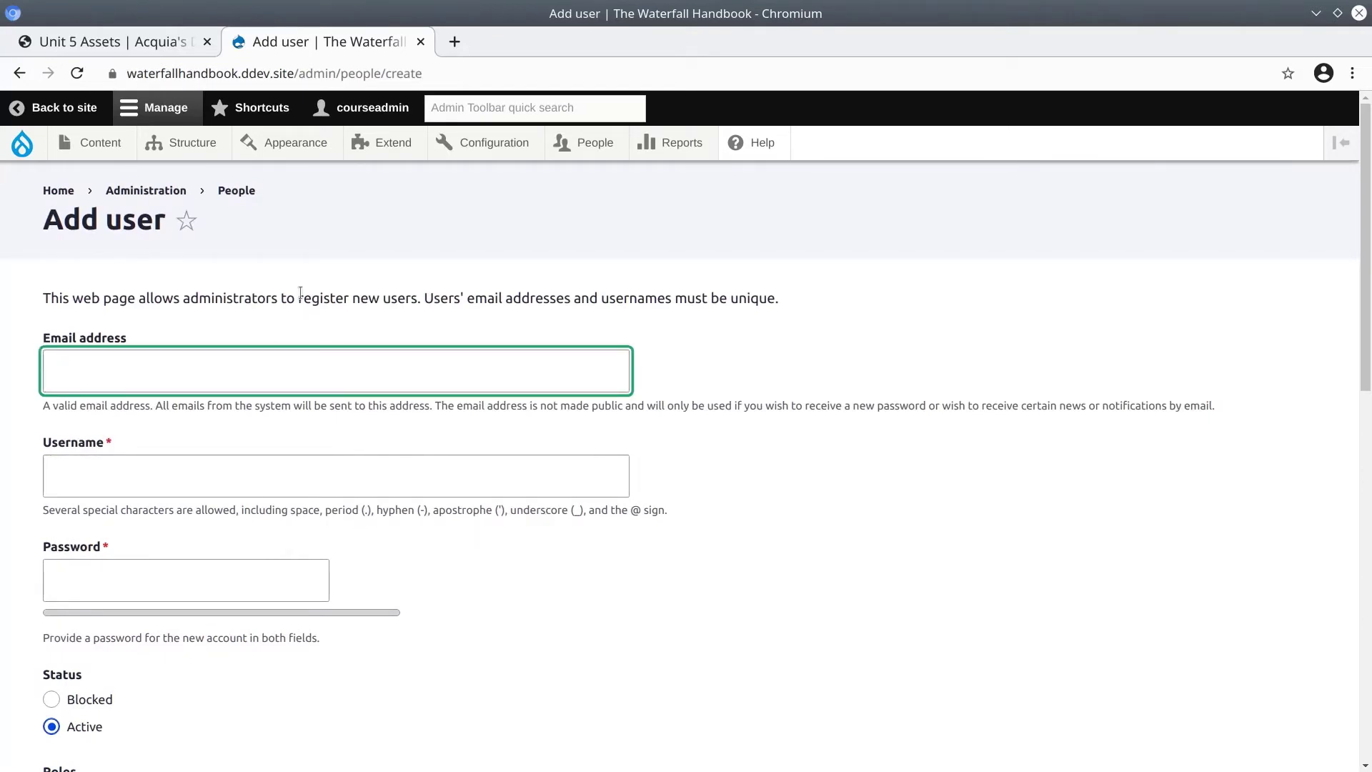
text(example@example.com)
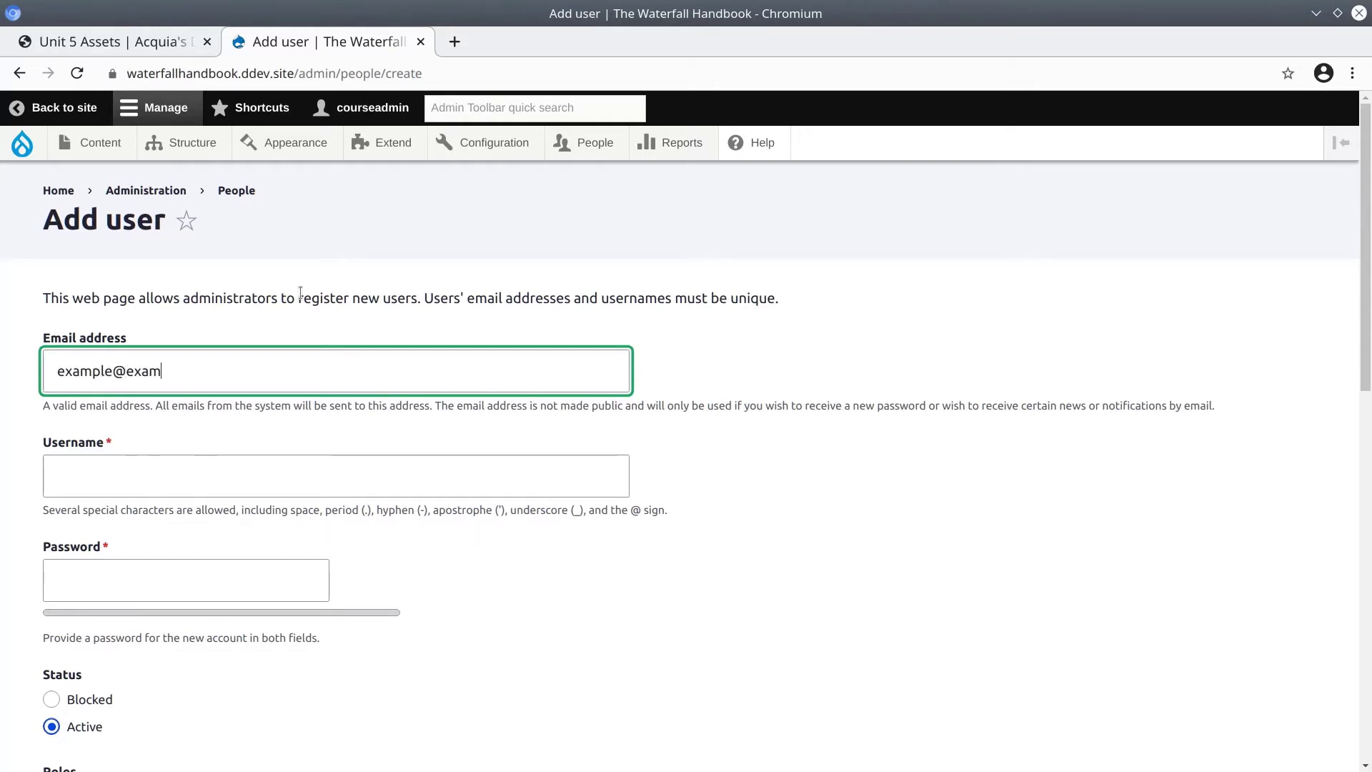
key(Tab)
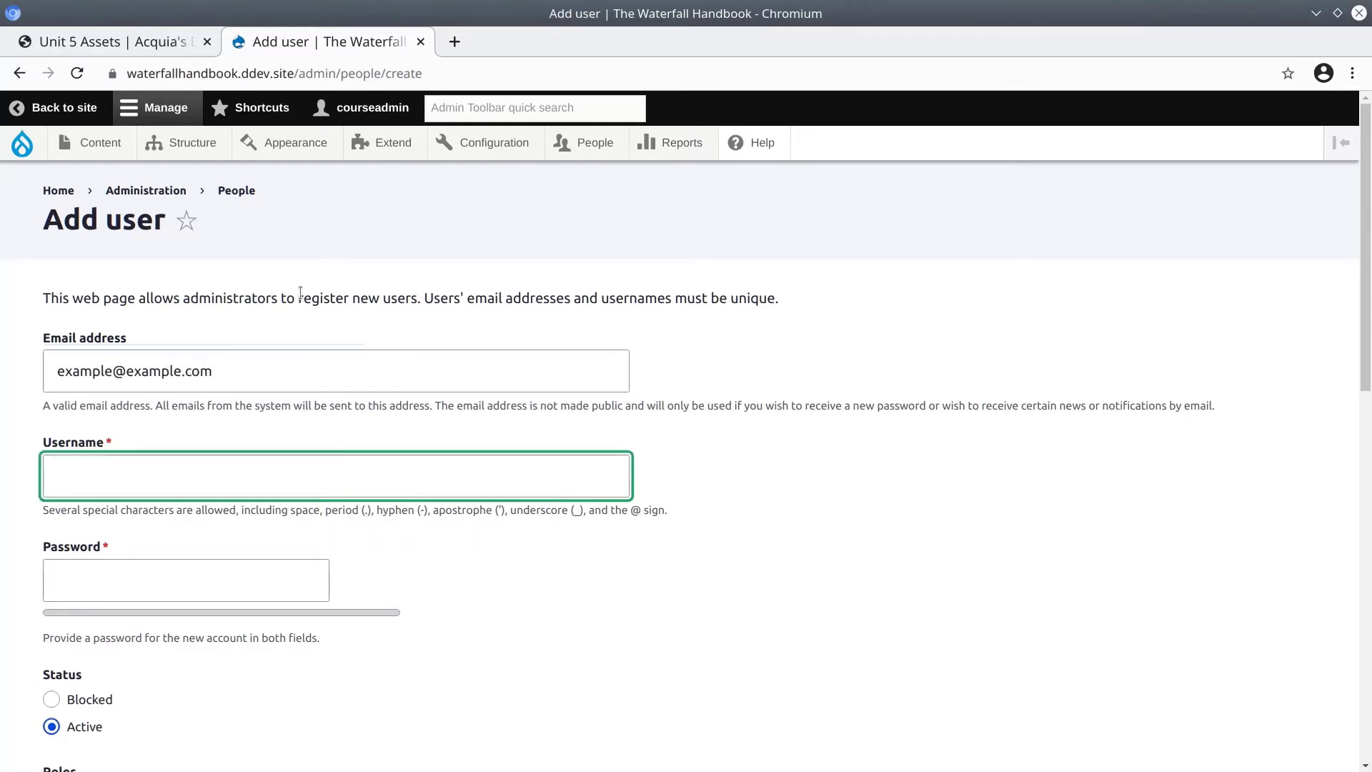
text(editor)
key(Tab)
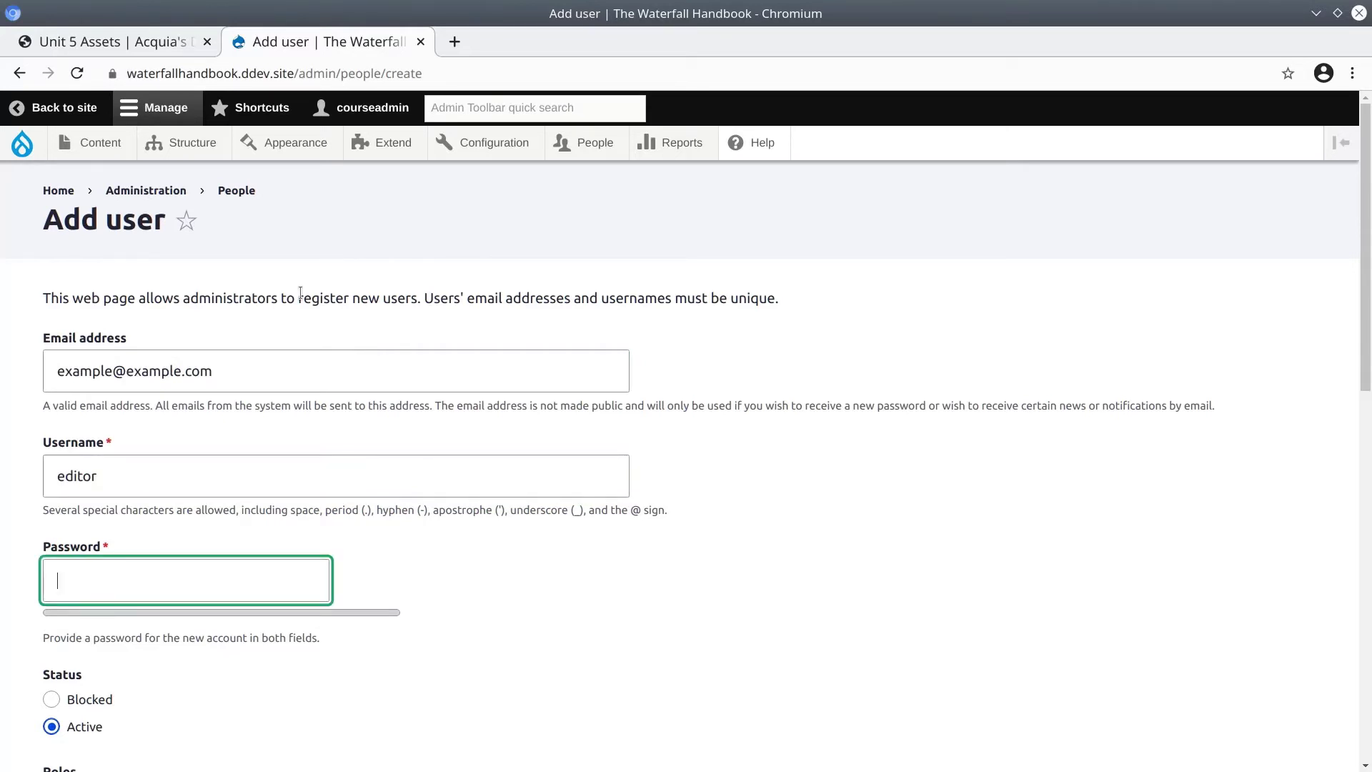
text(editor)
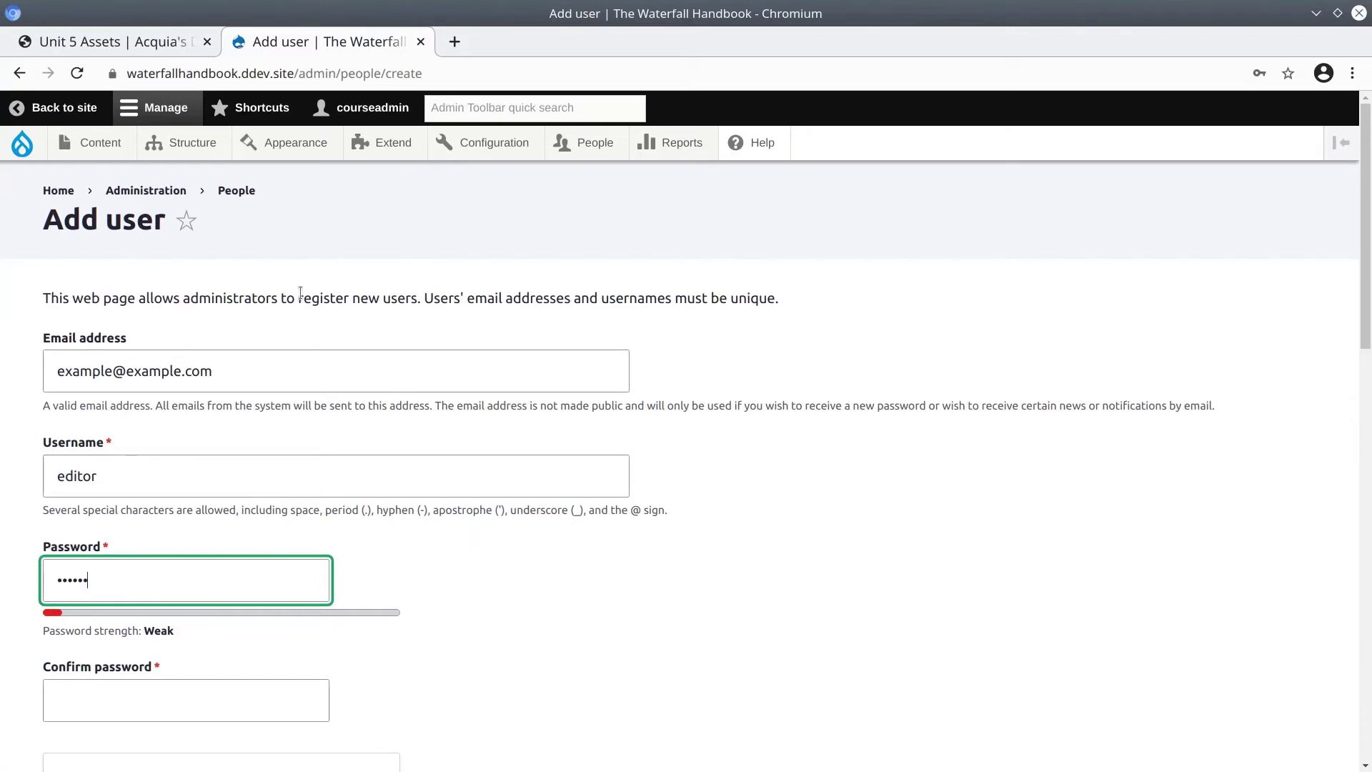
Re-enter the same password in Confirm password despite its Weak strength rating.
double_click(160, 628)
click(198, 625)
scroll(214, 620, down, 4)
click(187, 560)
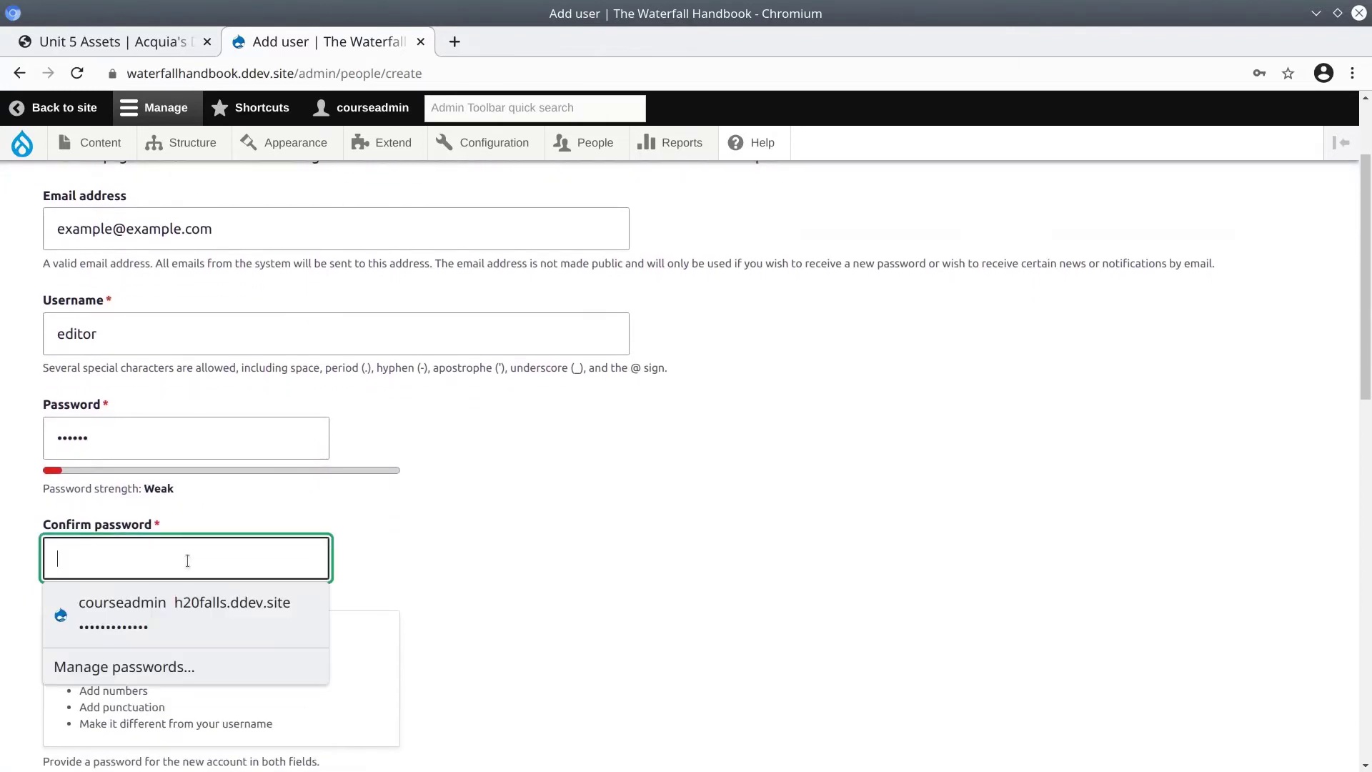
text(editor)
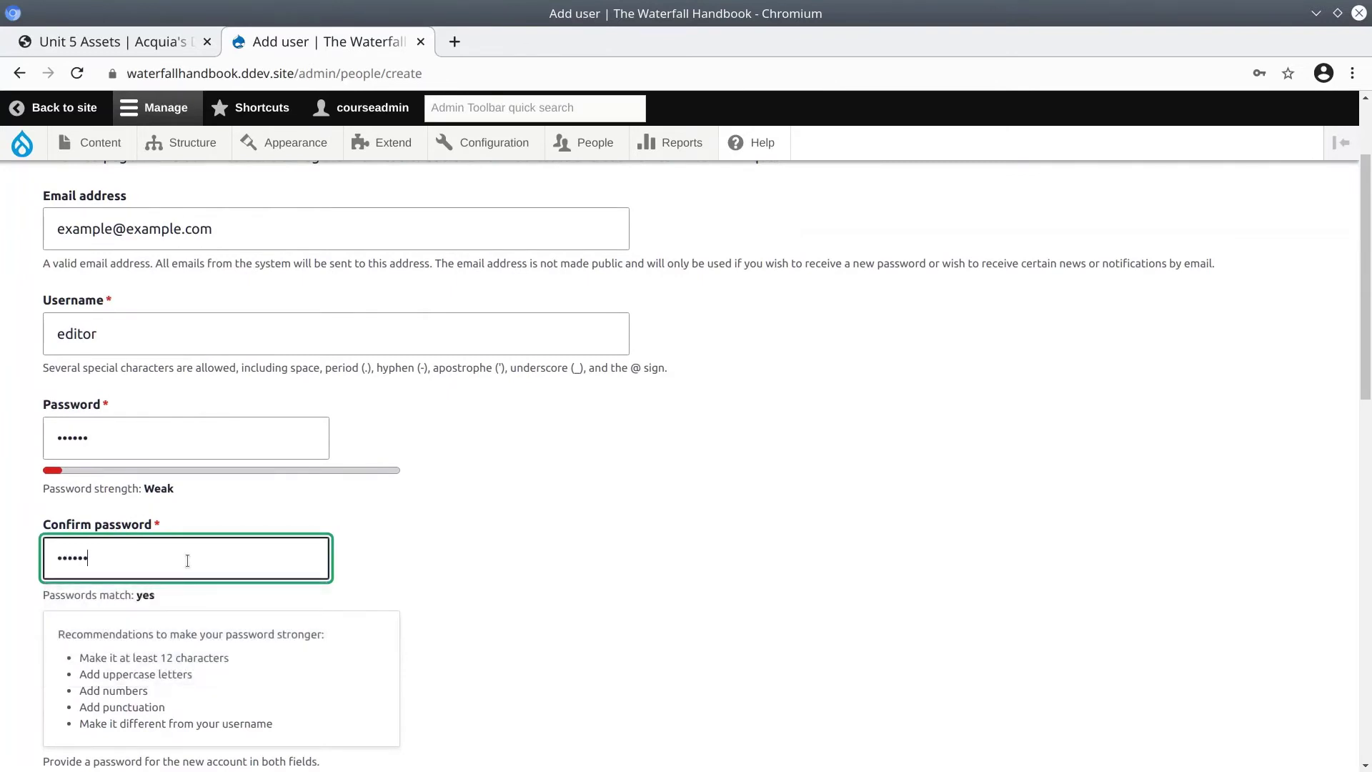
scroll(205, 582, down, 5)
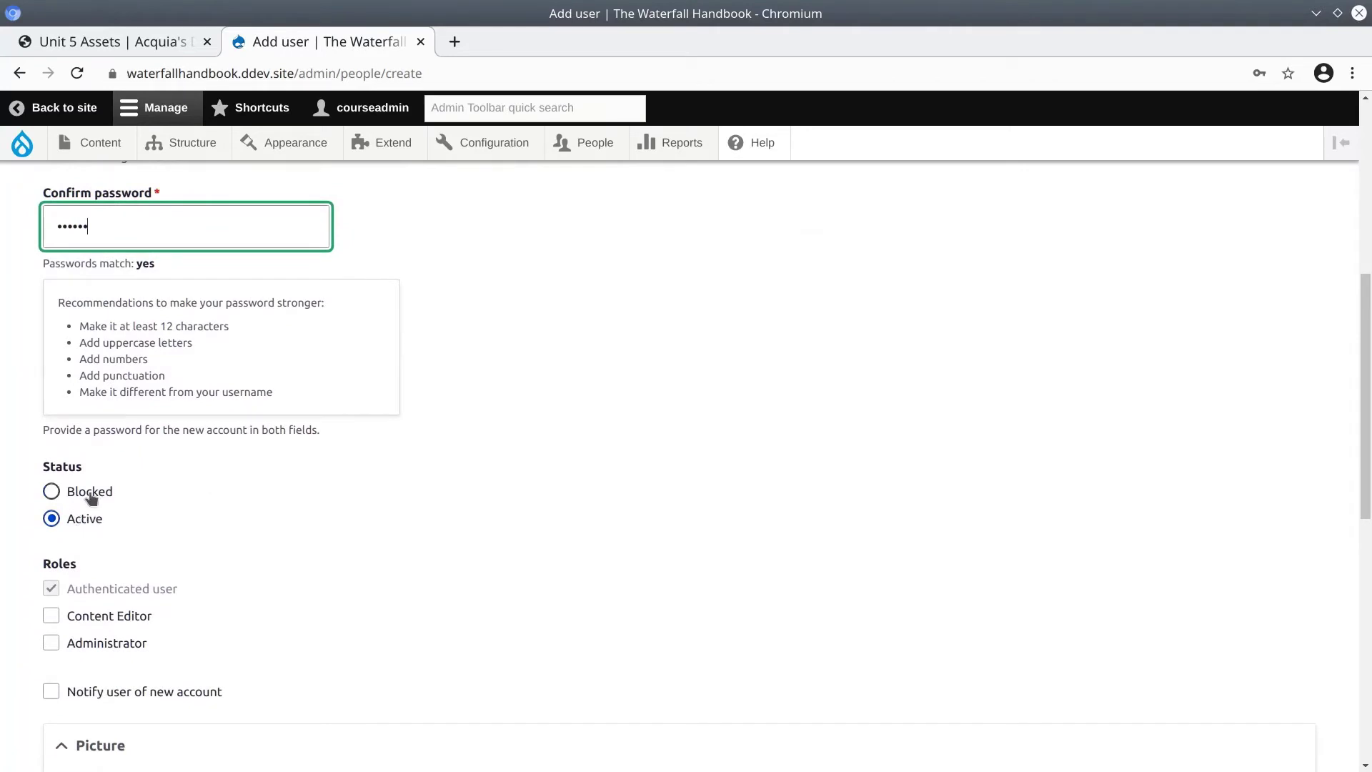
scroll(122, 504, down, 1)
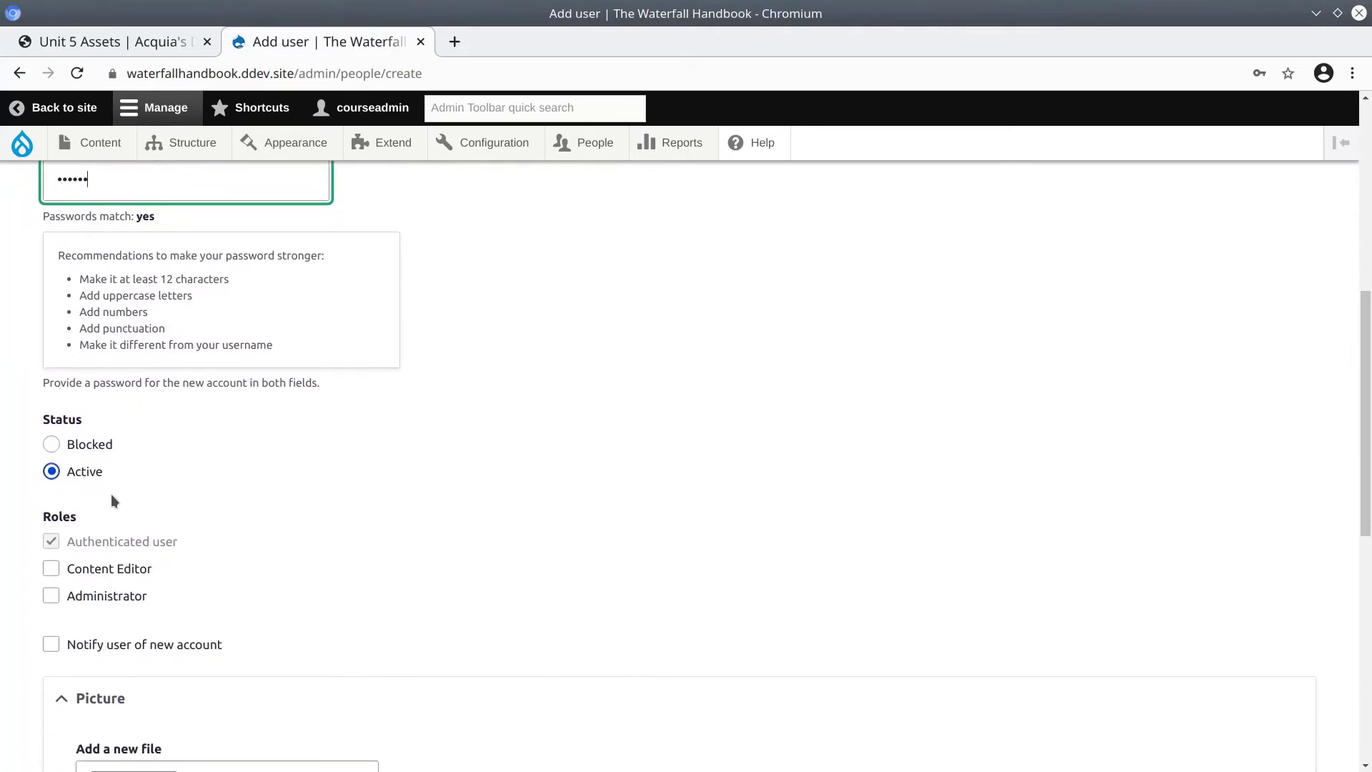
scroll(107, 512, down, 1)
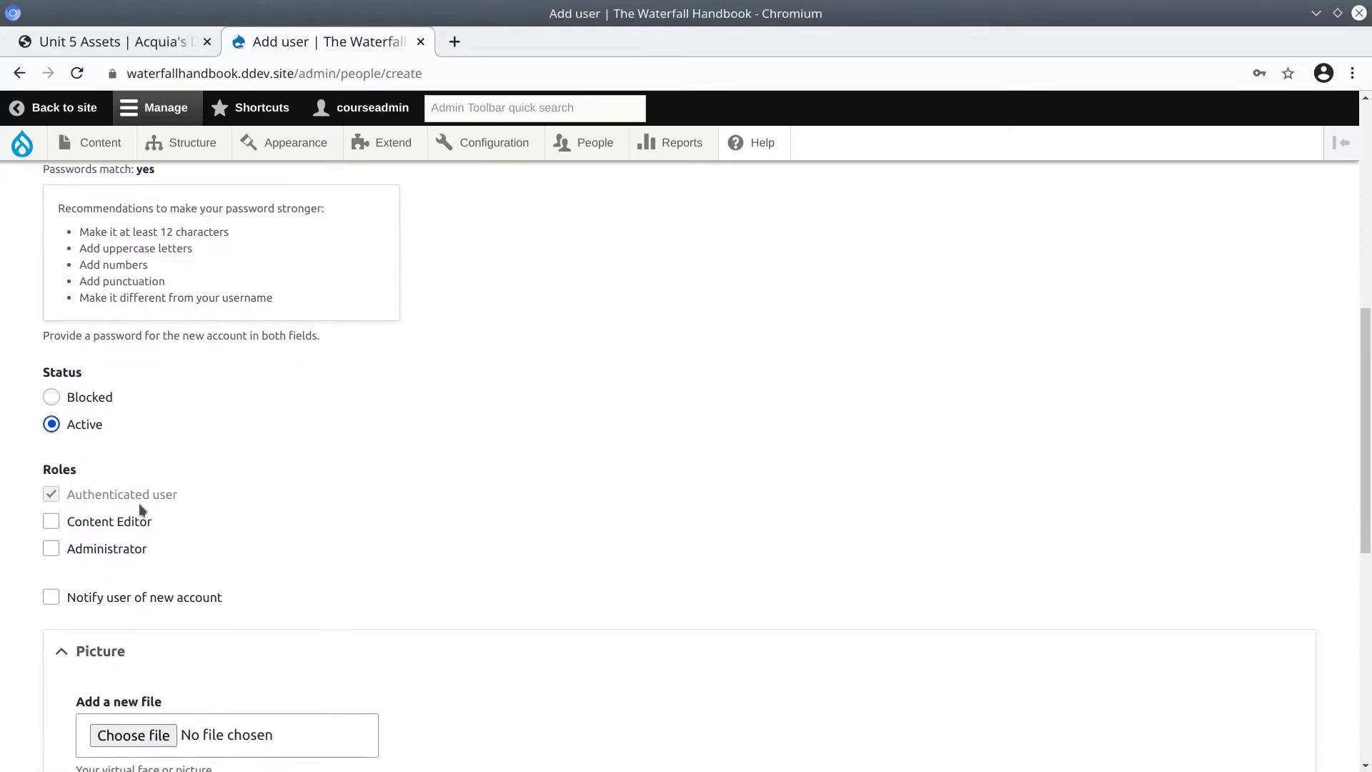
Give the user the Content Editor role, turn off the new-account notification, and create the account.
click(54, 522)
scroll(205, 517, down, 6)
click(53, 315)
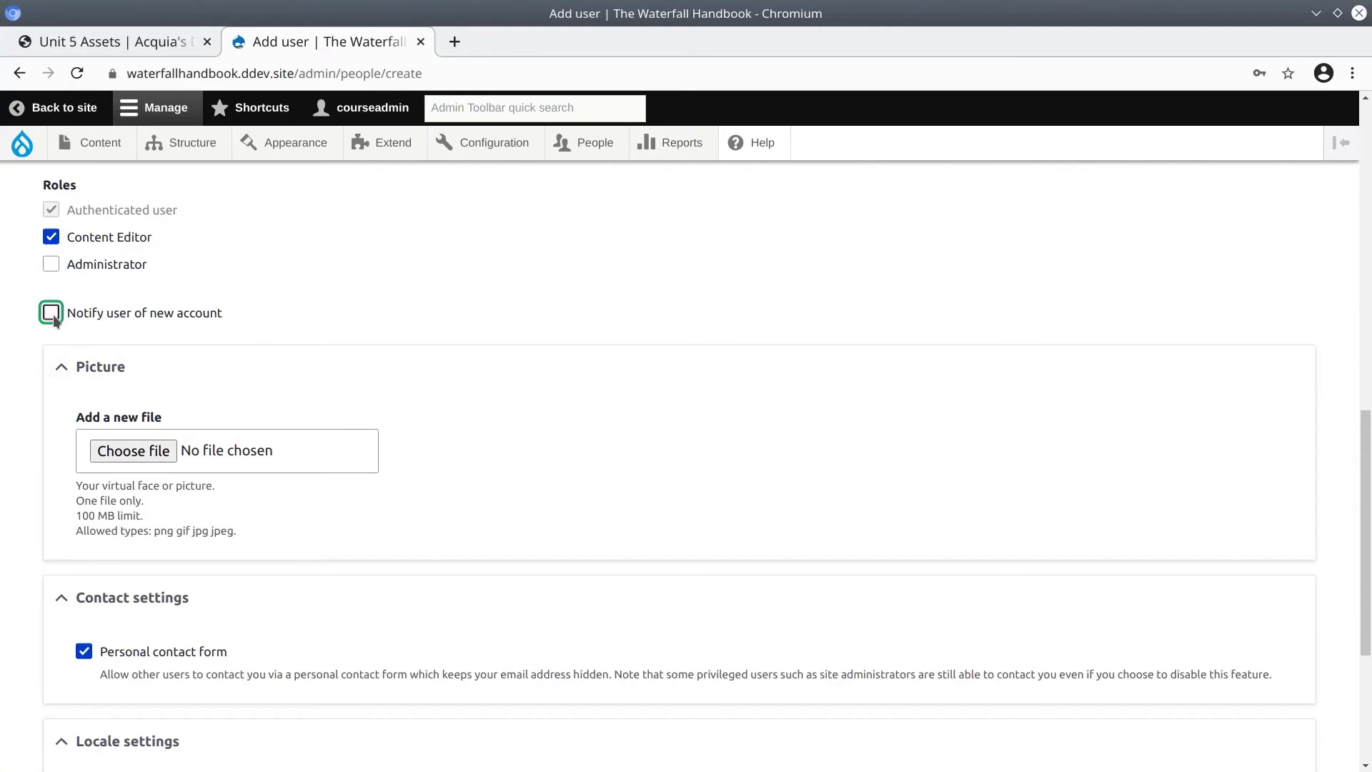
scroll(36, 356, down, 3)
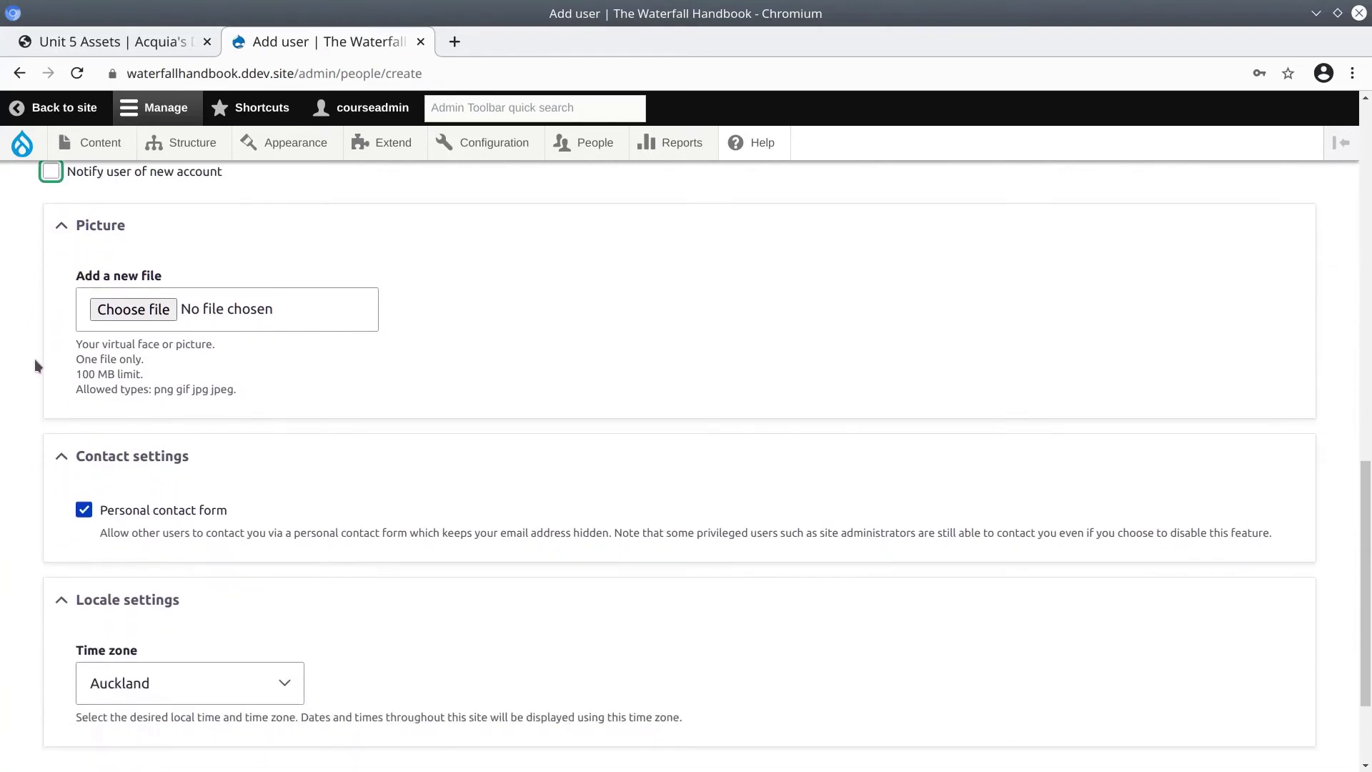
scroll(127, 318, down, 3)
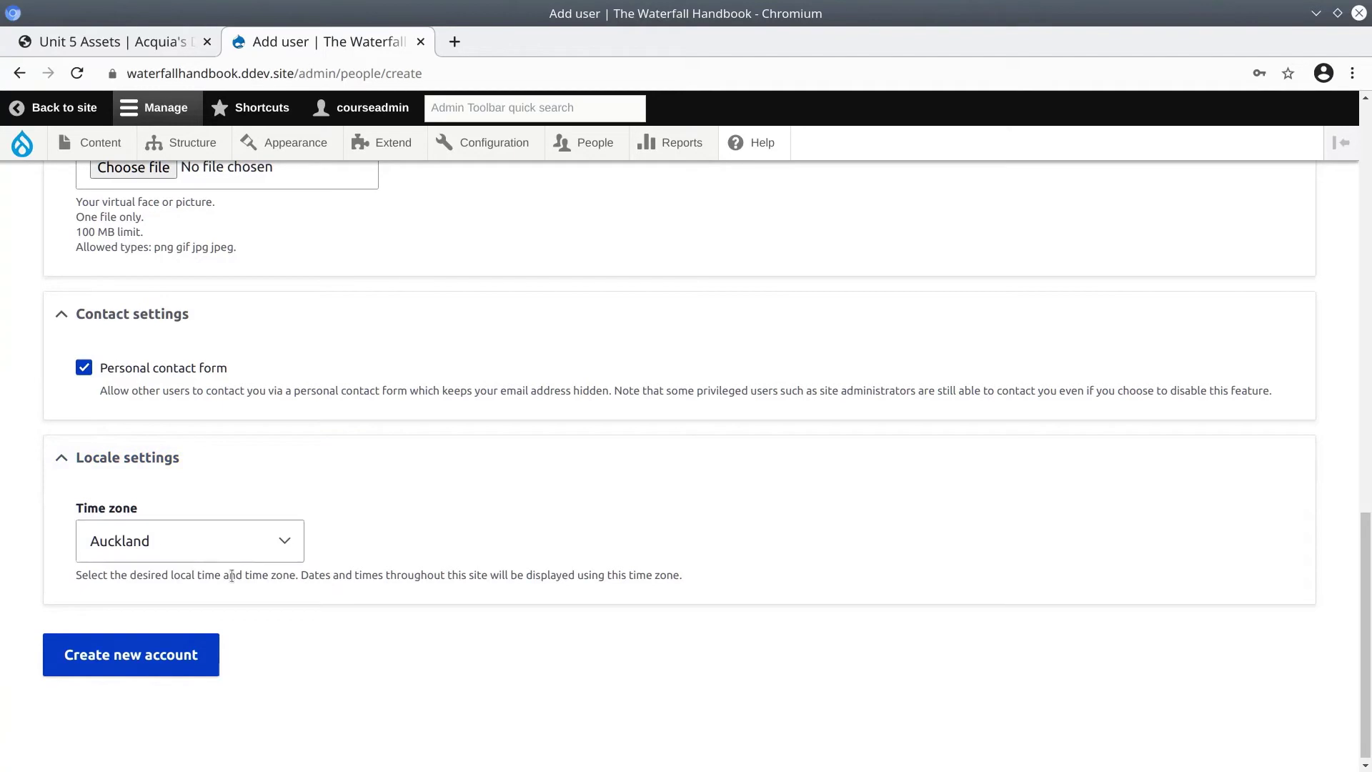
scroll(243, 707, down, 1)
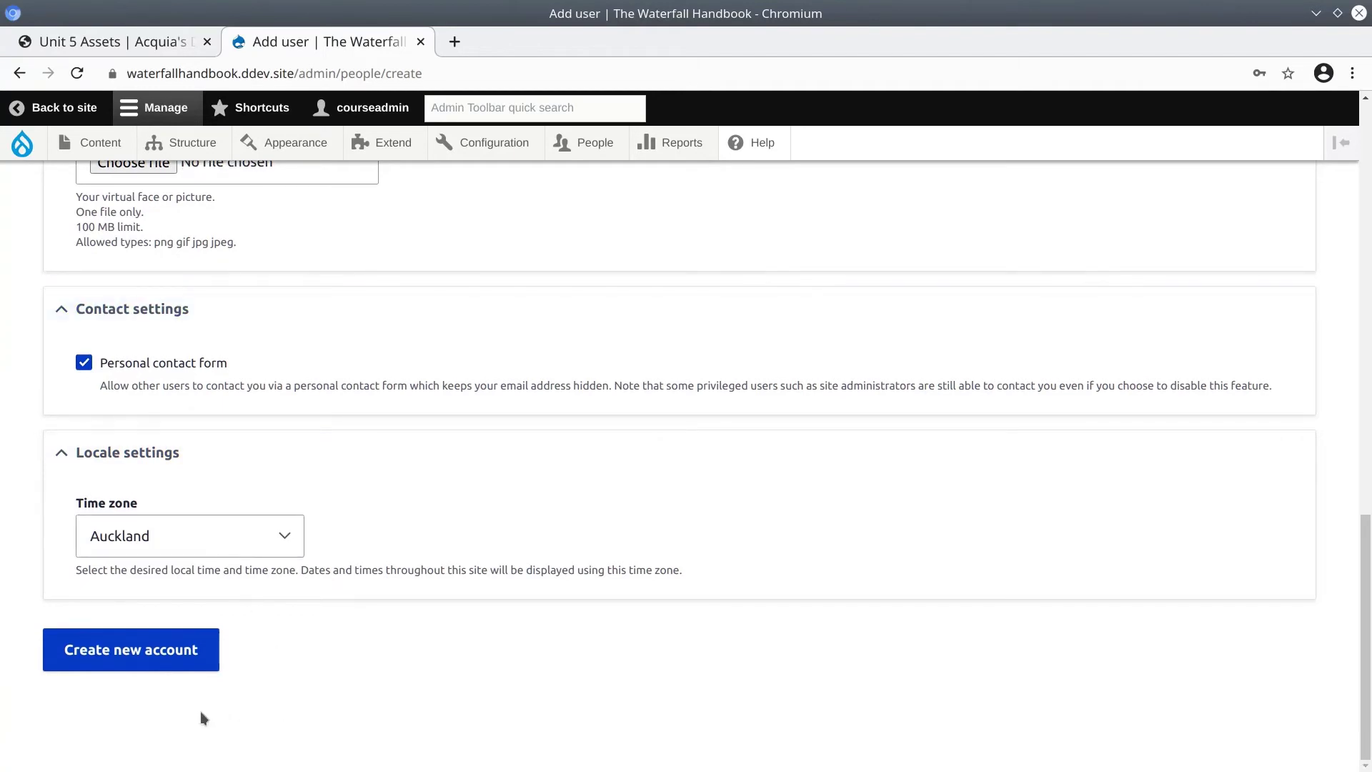
click(142, 663)
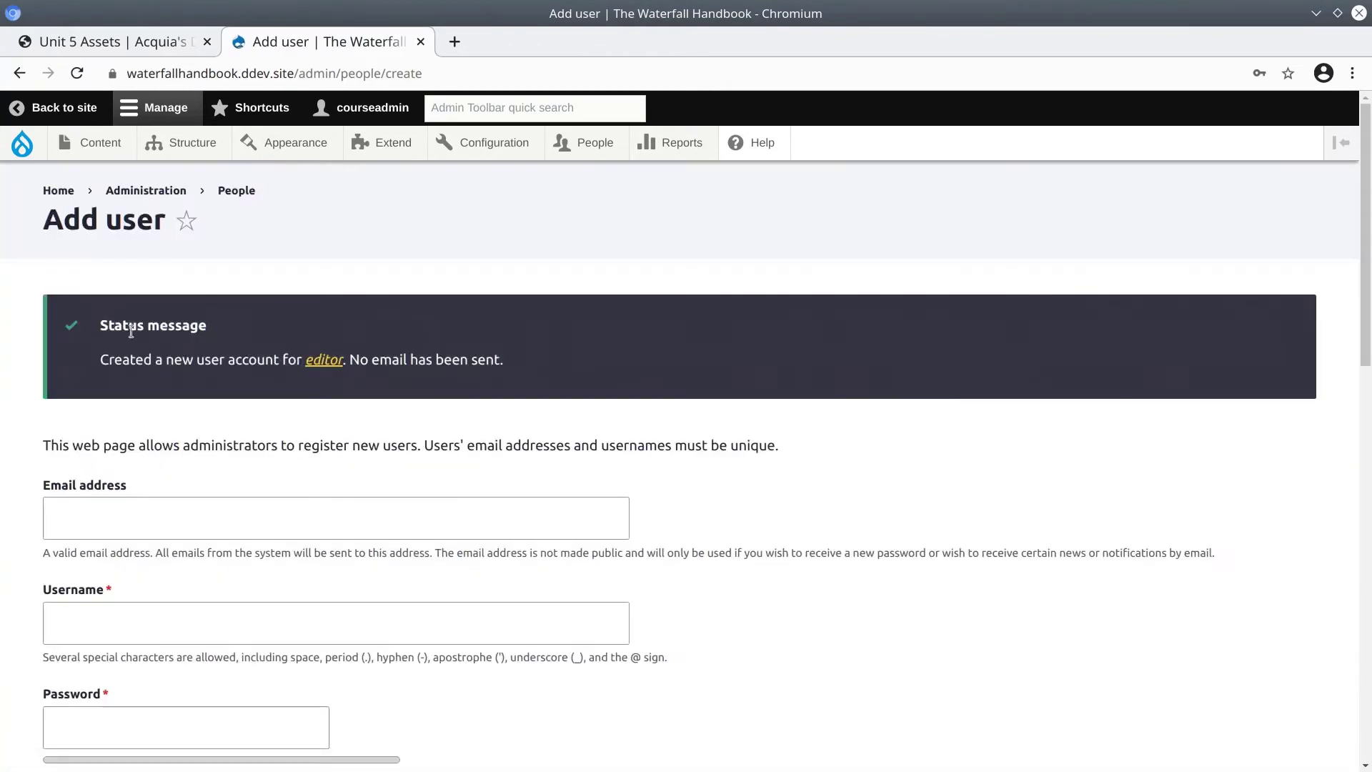
Read the confirmation that the account was created and no email was sent.
drag(113, 363, 274, 362)
drag(386, 361, 499, 361)
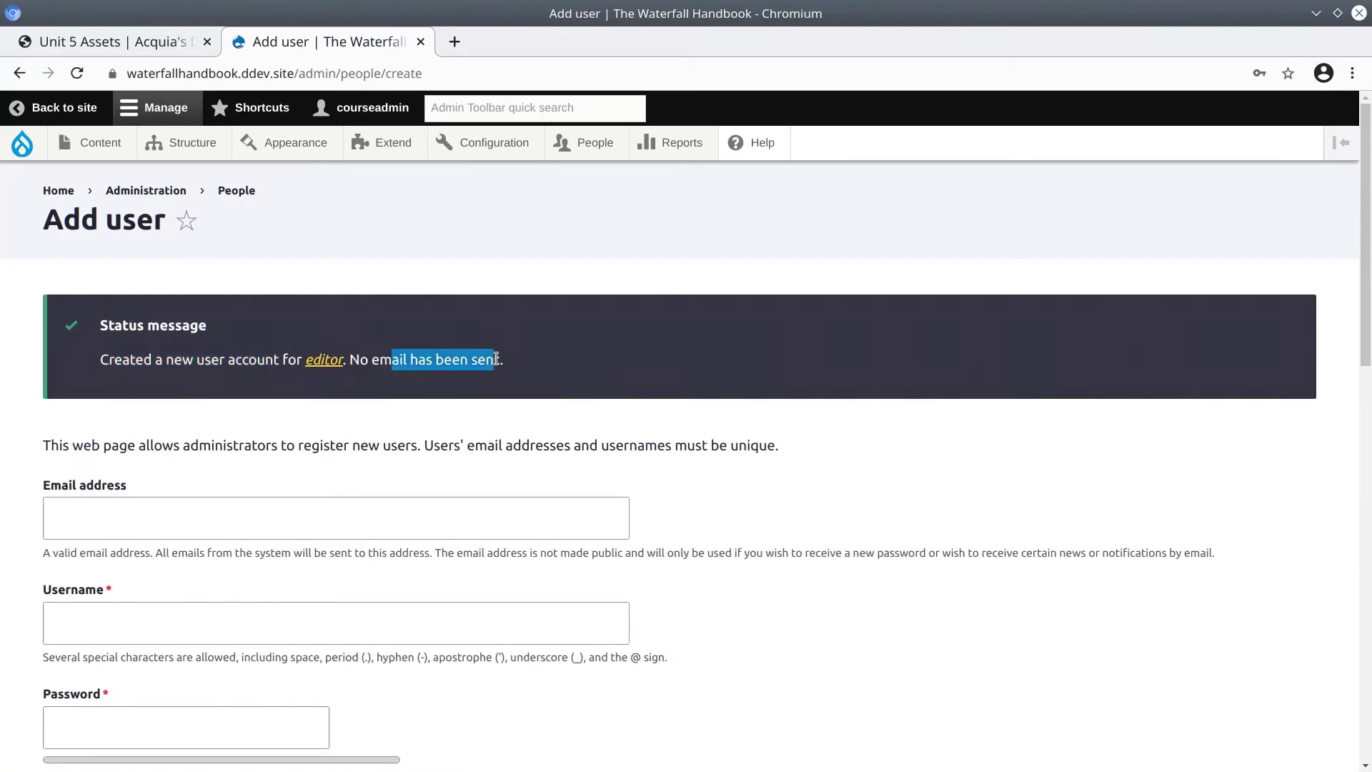
click(494, 357)
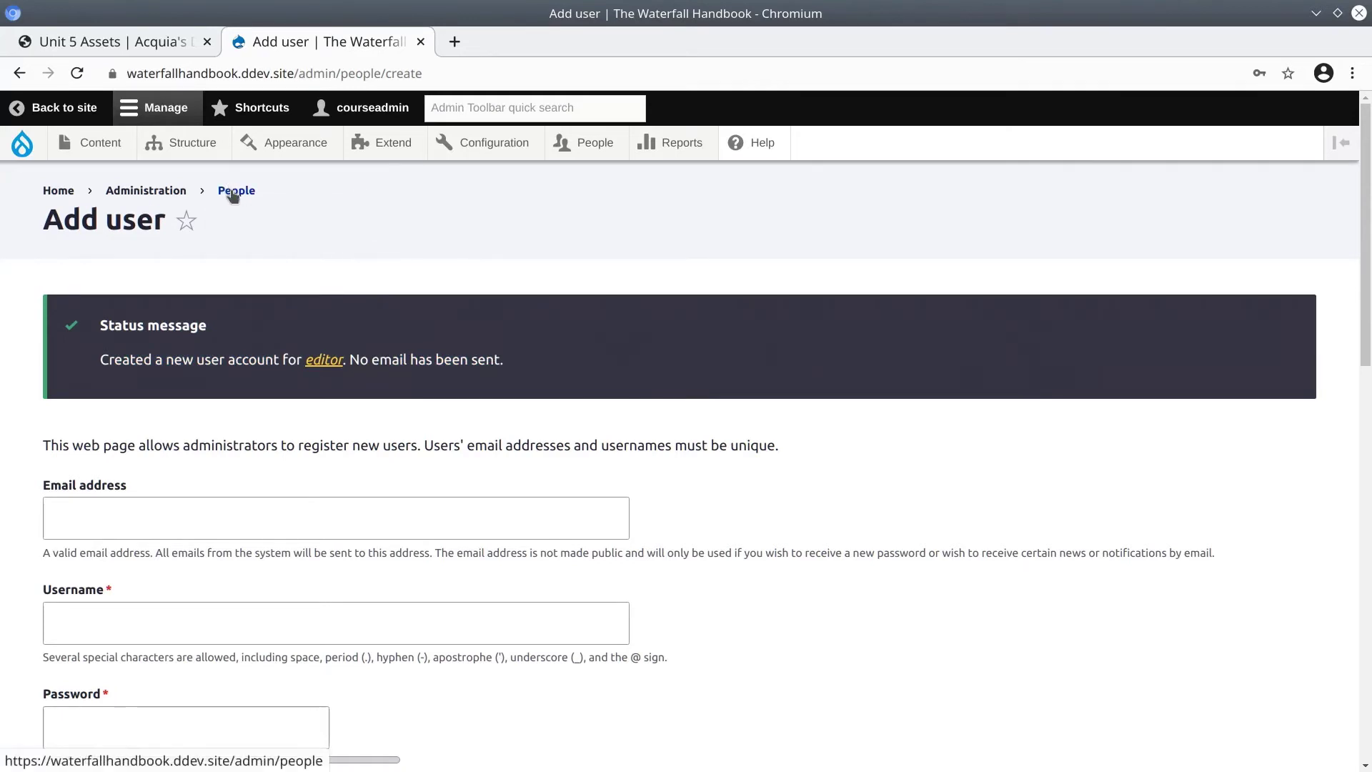
drag(236, 190, 529, 221)
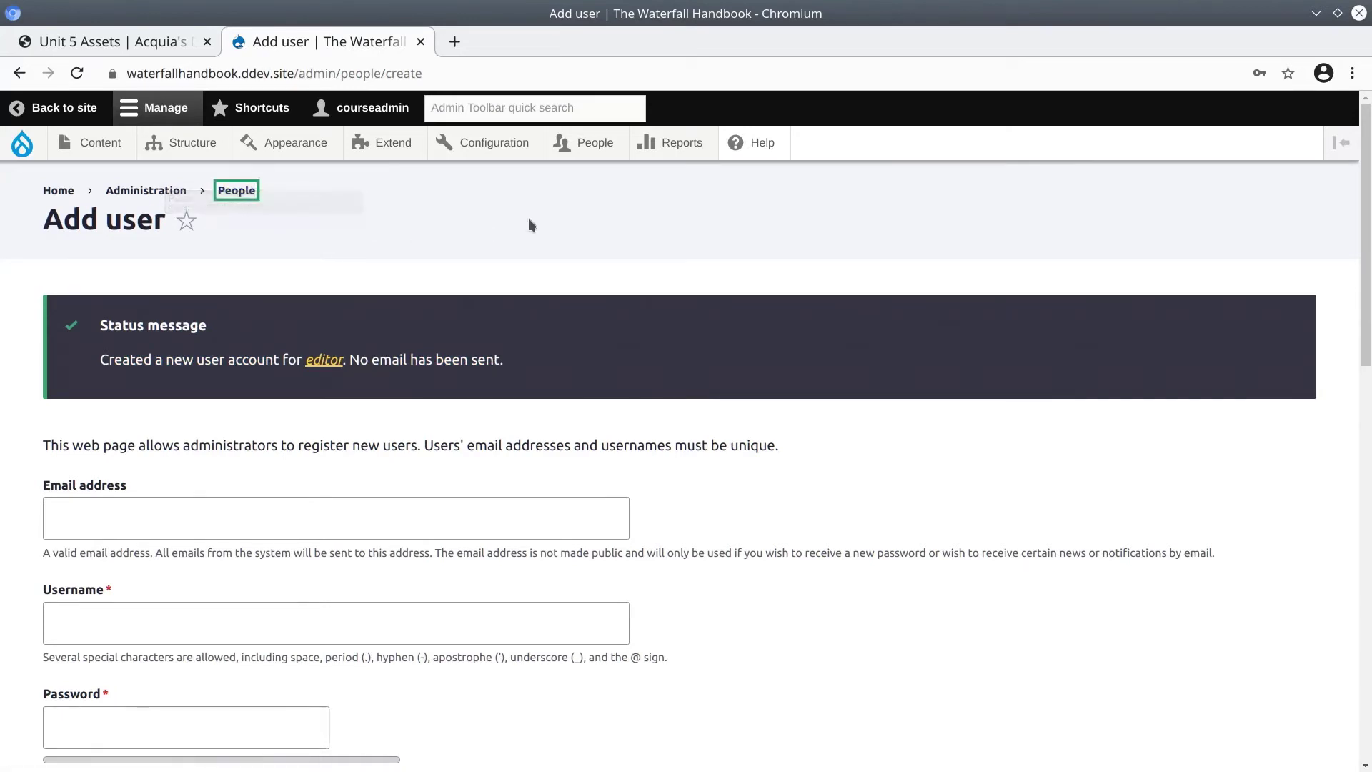
Open the People list and check that editor holds the Content Editor role.
click(590, 147)
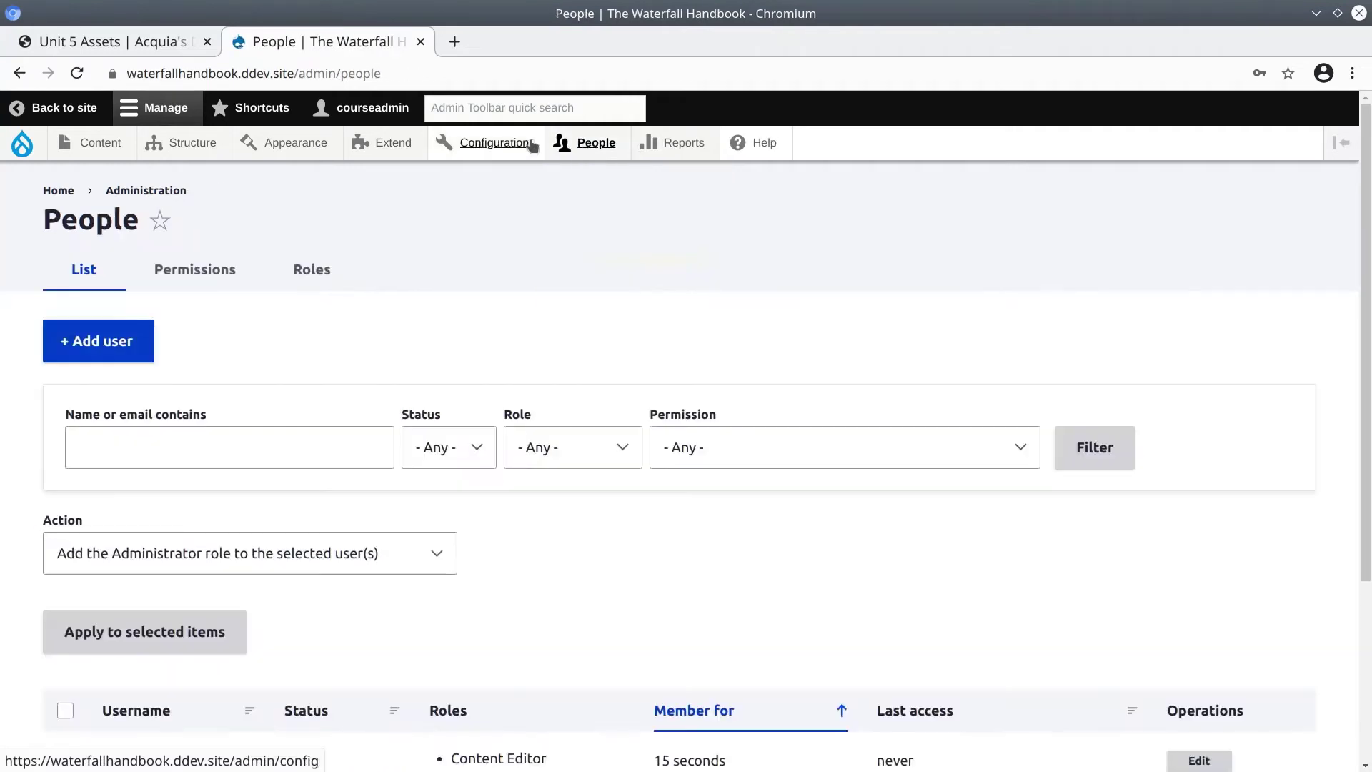
scroll(372, 586, down, 3)
scroll(372, 585, down, 2)
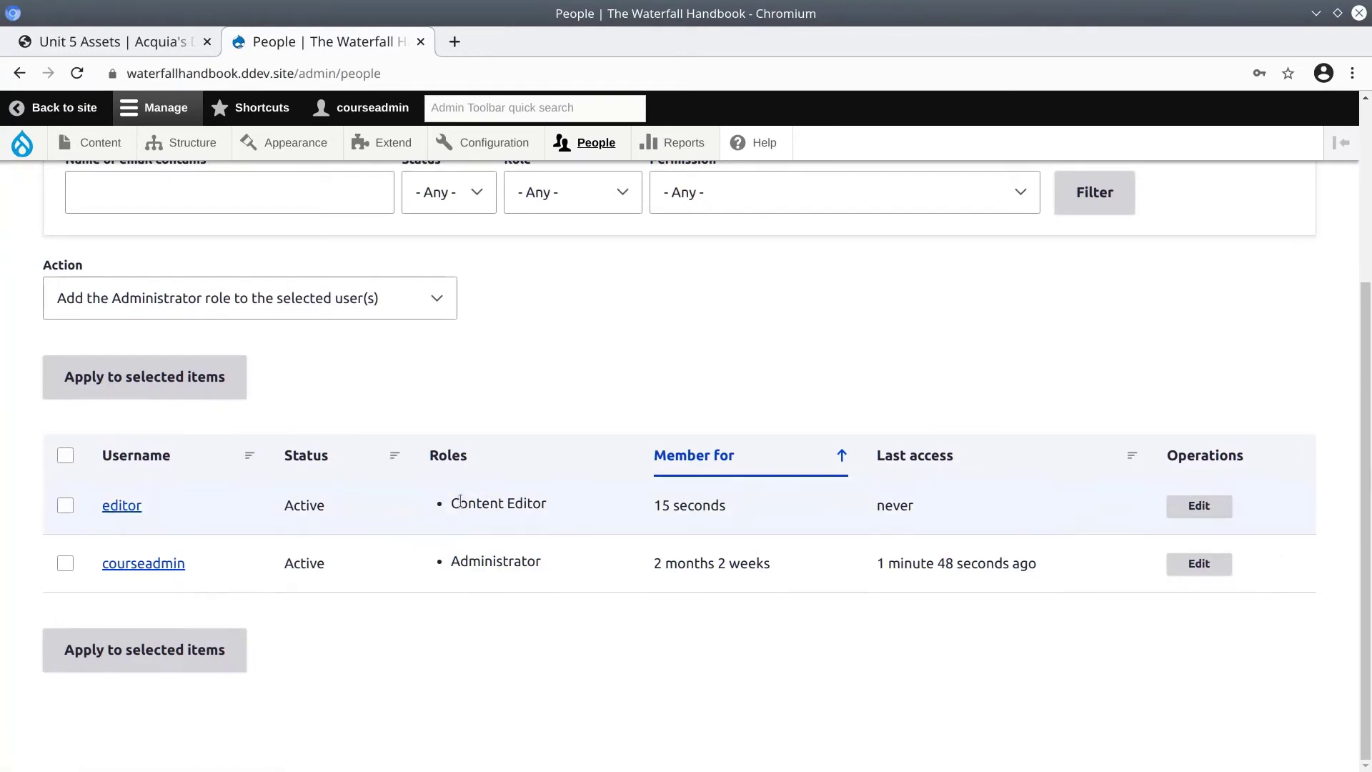
drag(450, 502, 517, 504)
click(523, 502)
scroll(198, 521, up, 4)
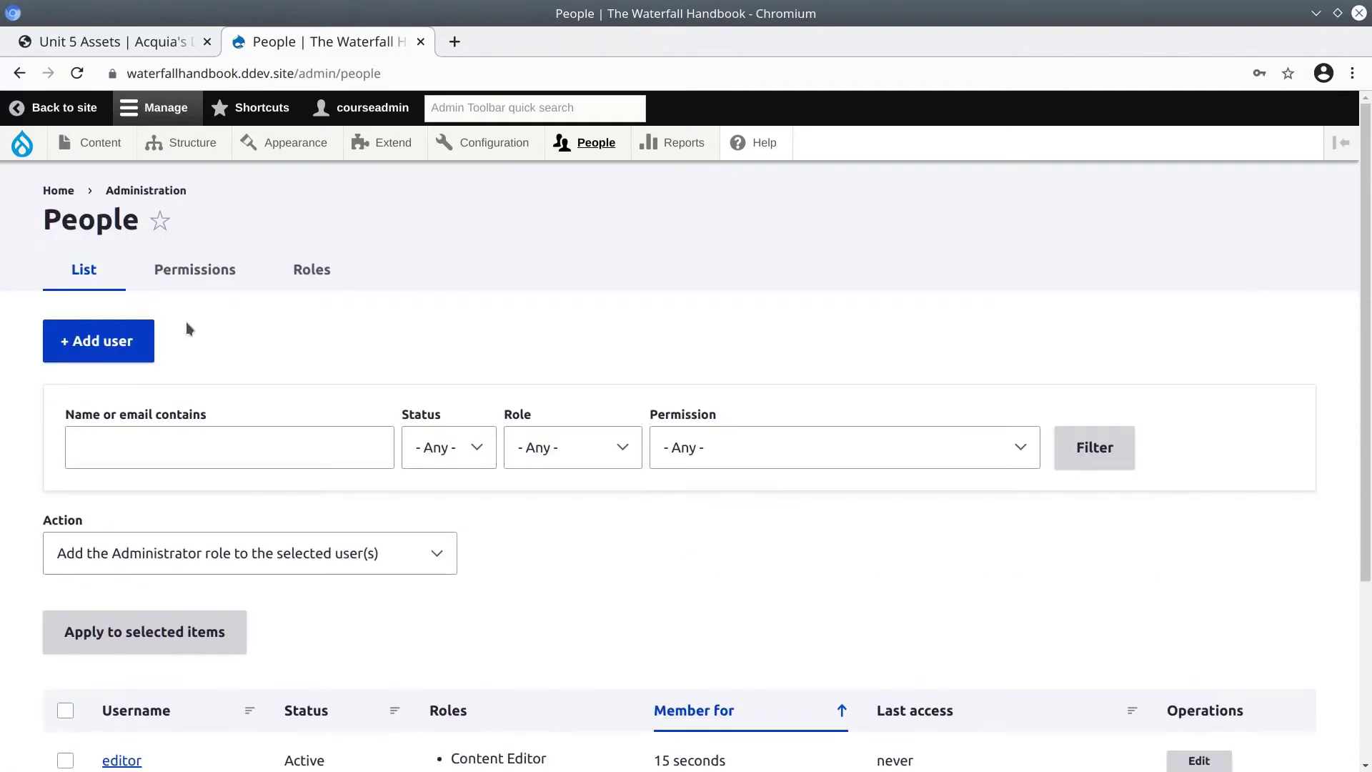
Open the Home page in a private window and go to the /user/login page.
right_click(47, 192)
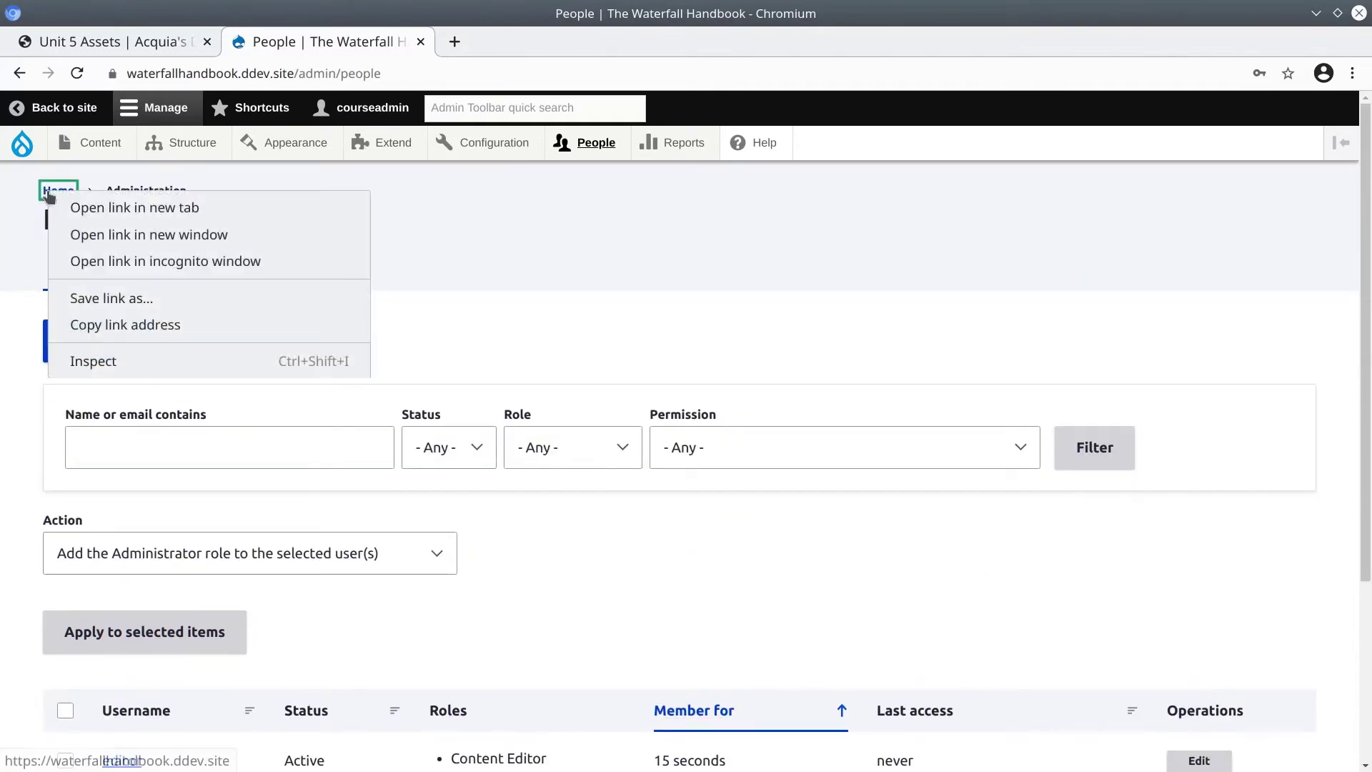
click(125, 261)
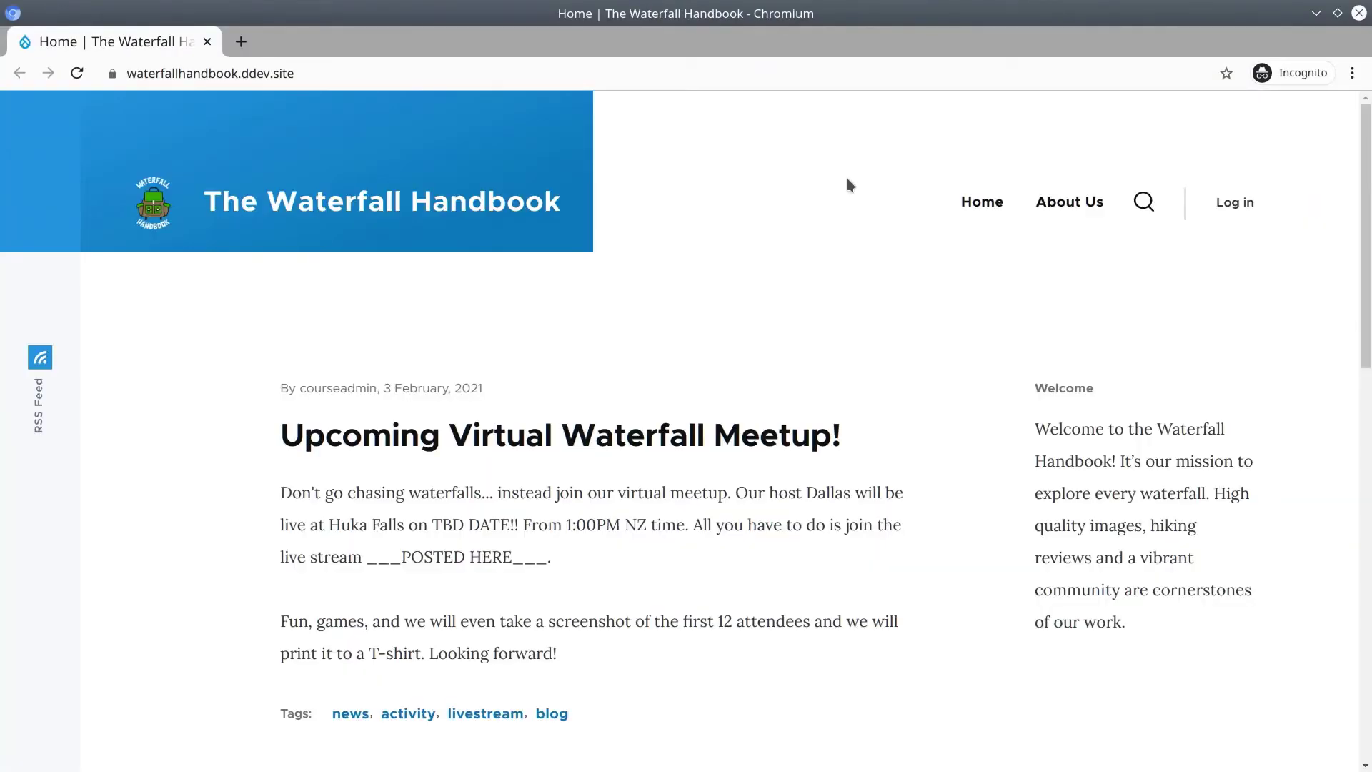
scroll(848, 214, down, 3)
scroll(848, 269, up, 3)
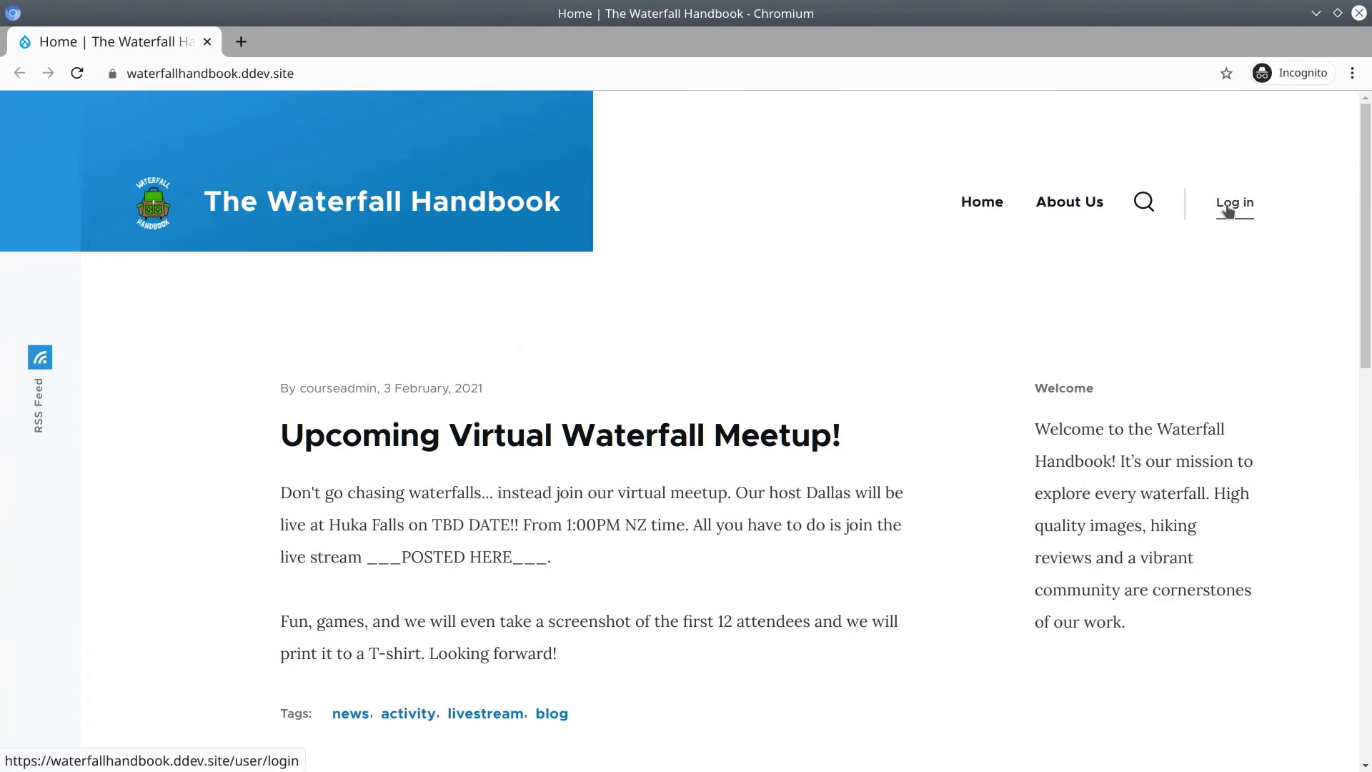
click(1226, 209)
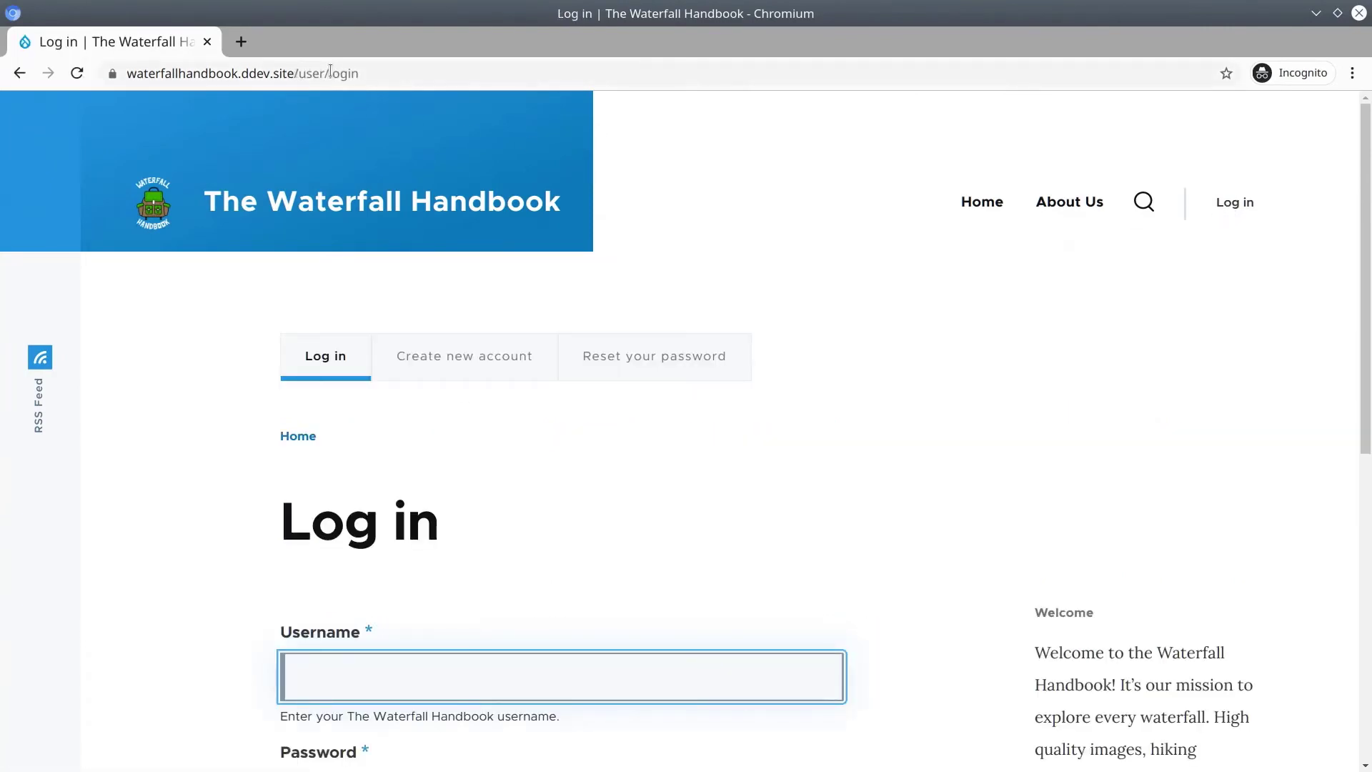
drag(296, 73, 405, 73)
click(405, 73)
Log in as 'editor' using the browser's saved credentials to reach the editor profile page.
click(167, 423)
scroll(217, 459, down, 3)
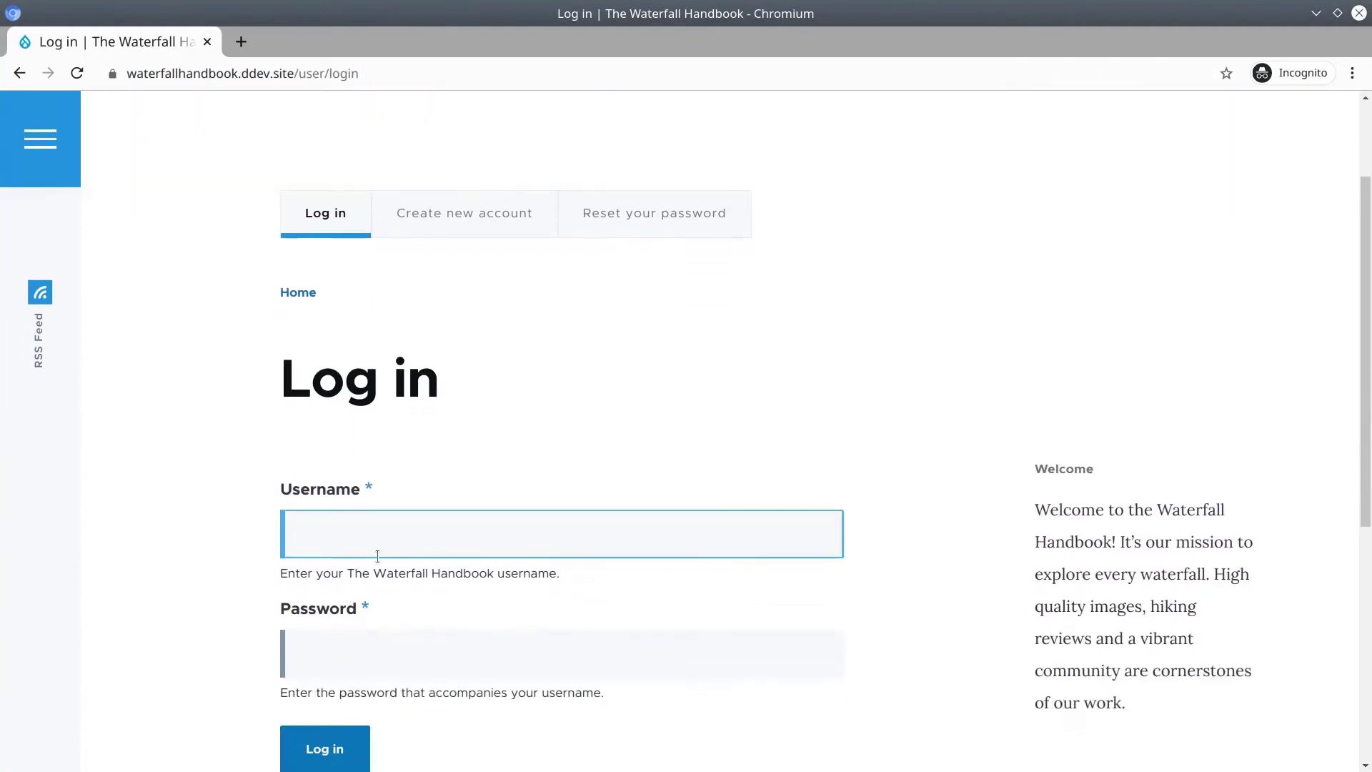
click(378, 436)
text(ed)
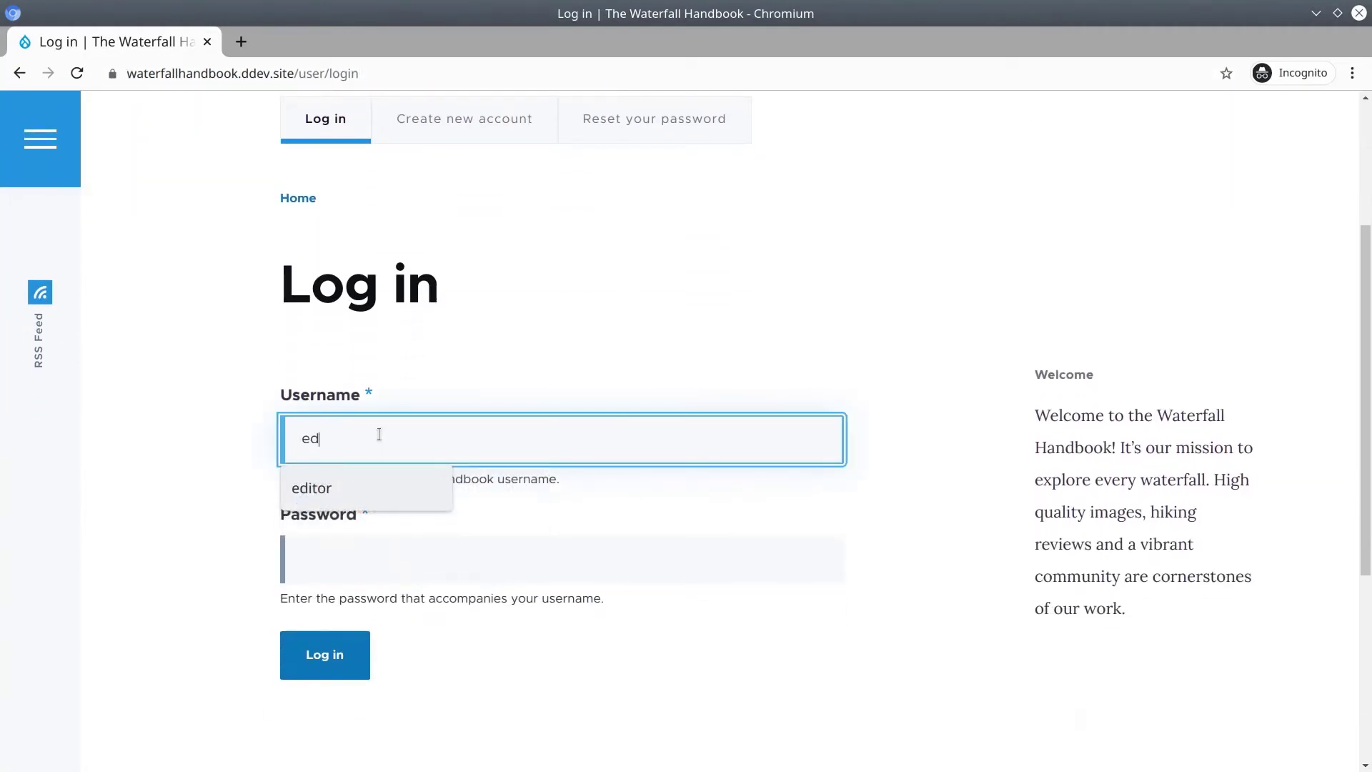
text(itor)
key(Tab)
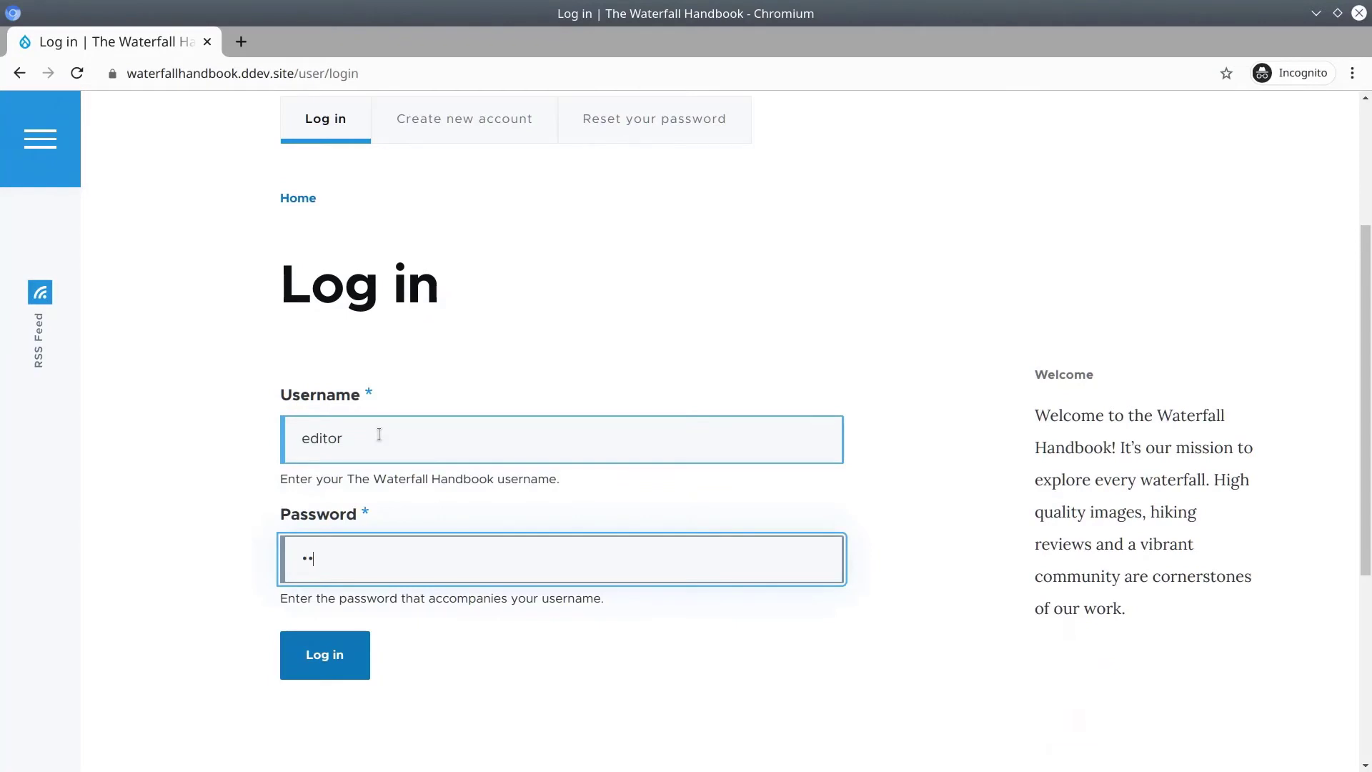
text(editor)
click(350, 648)
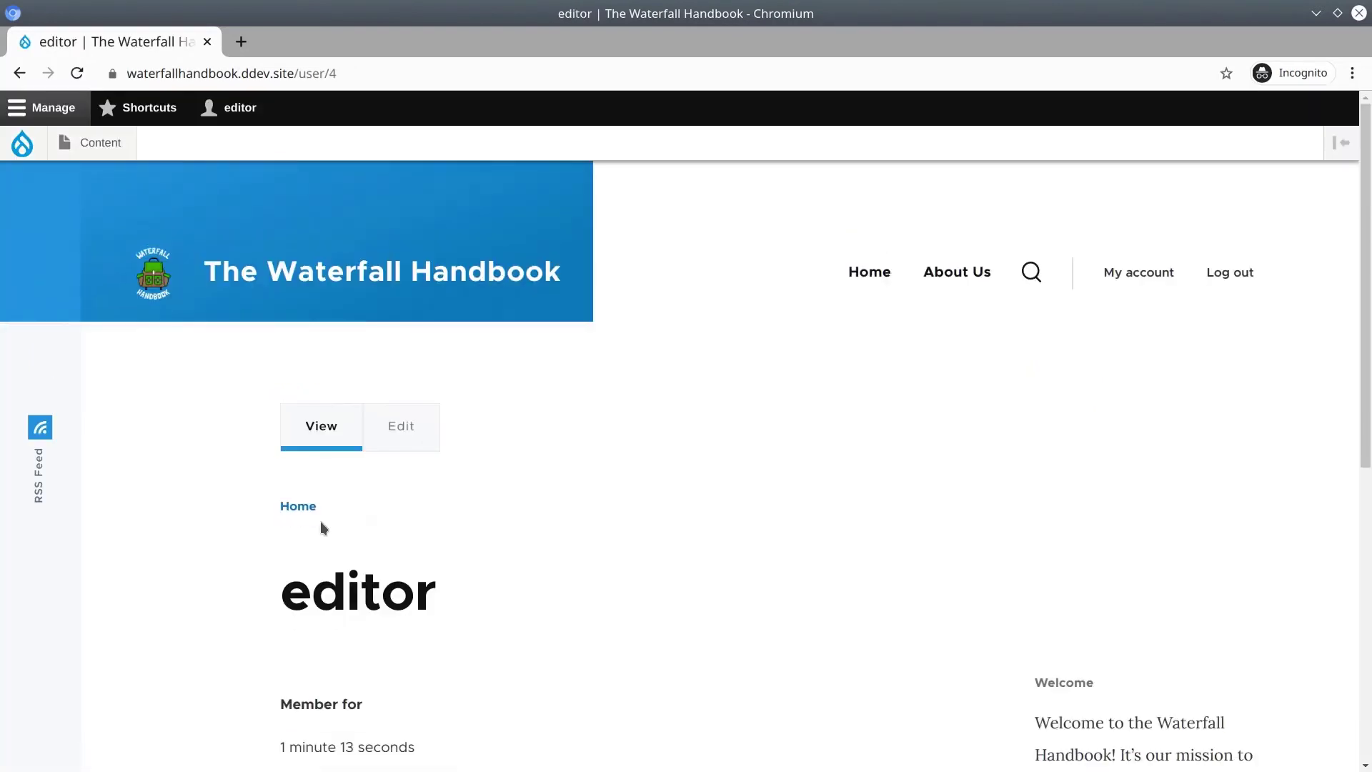
scroll(259, 516, down, 3)
scroll(259, 516, up, 3)
mouse_move(84, 147)
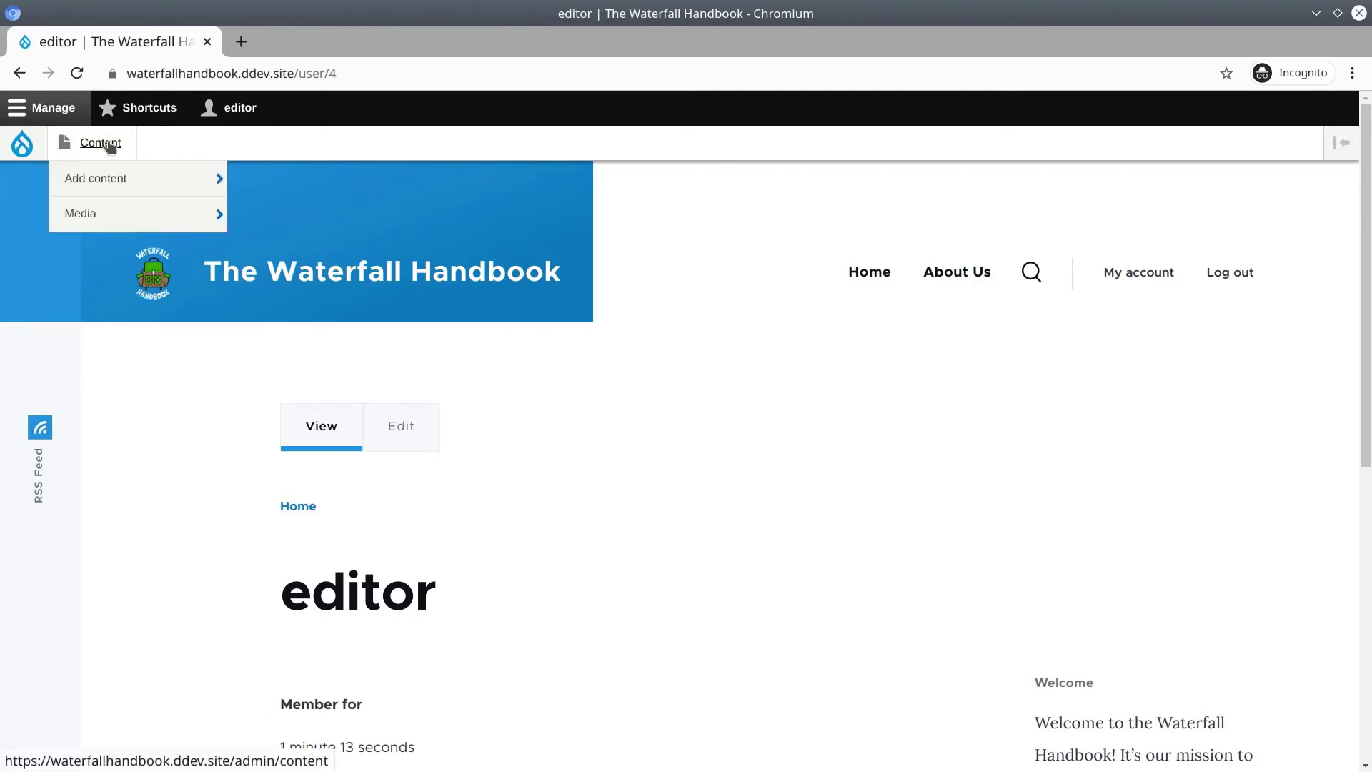
As the editor, open the admin Content listing and scroll through the waterfall pages.
click(110, 146)
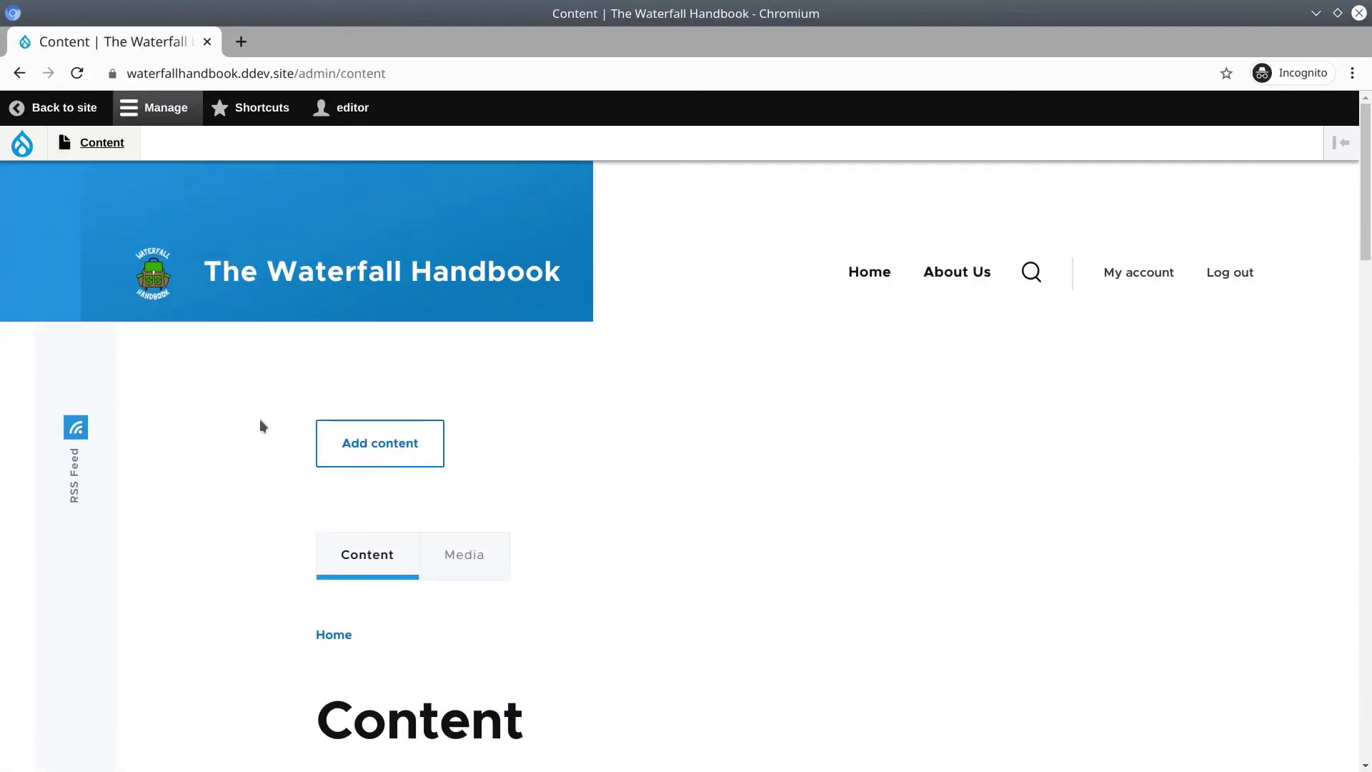
scroll(240, 493, down, 8)
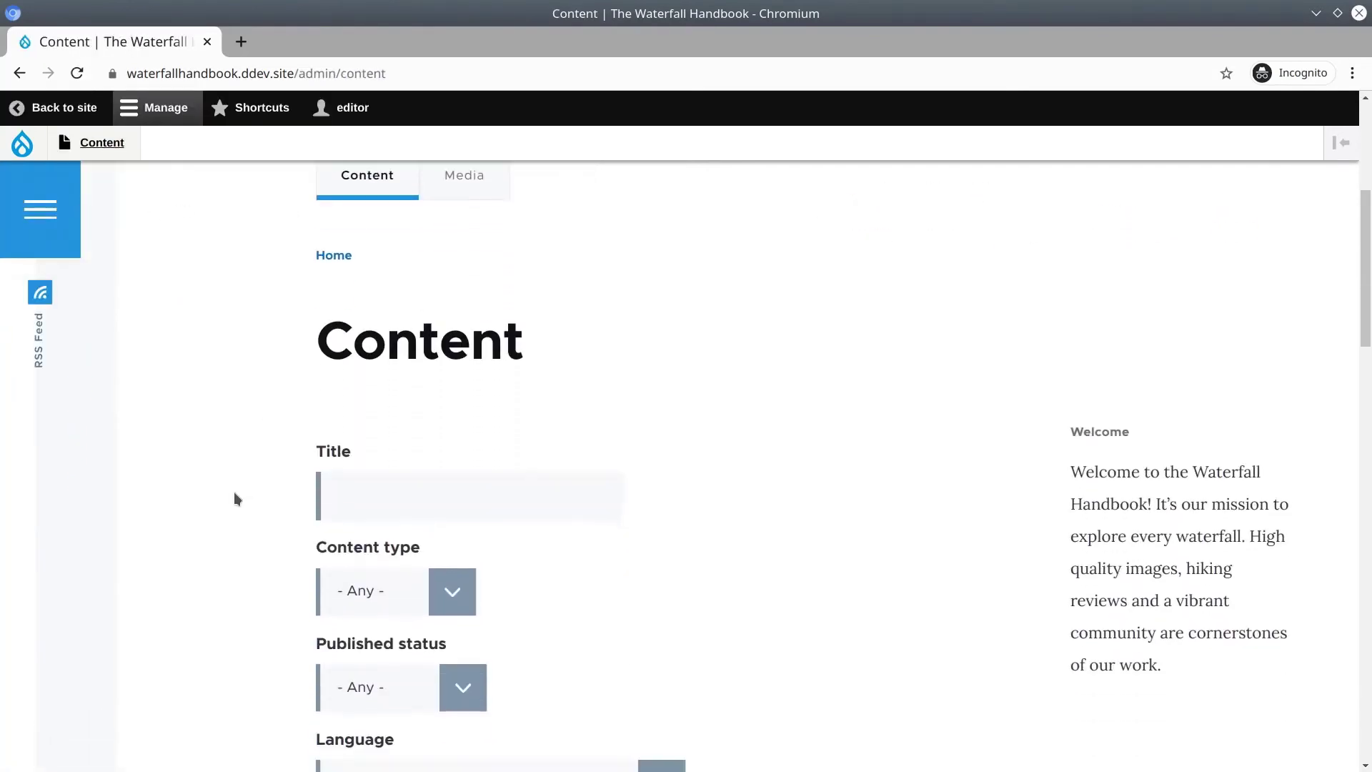
scroll(235, 498, down, 6)
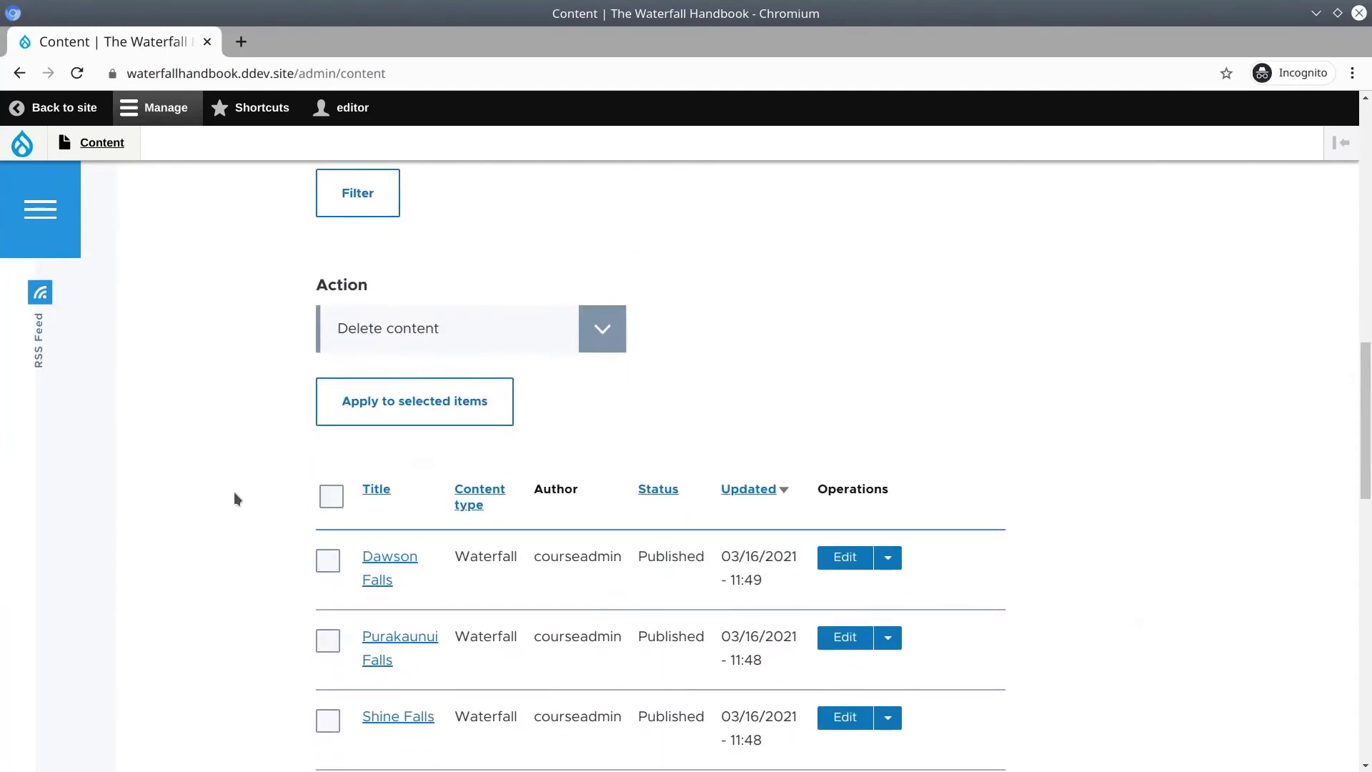
scroll(236, 498, down, 7)
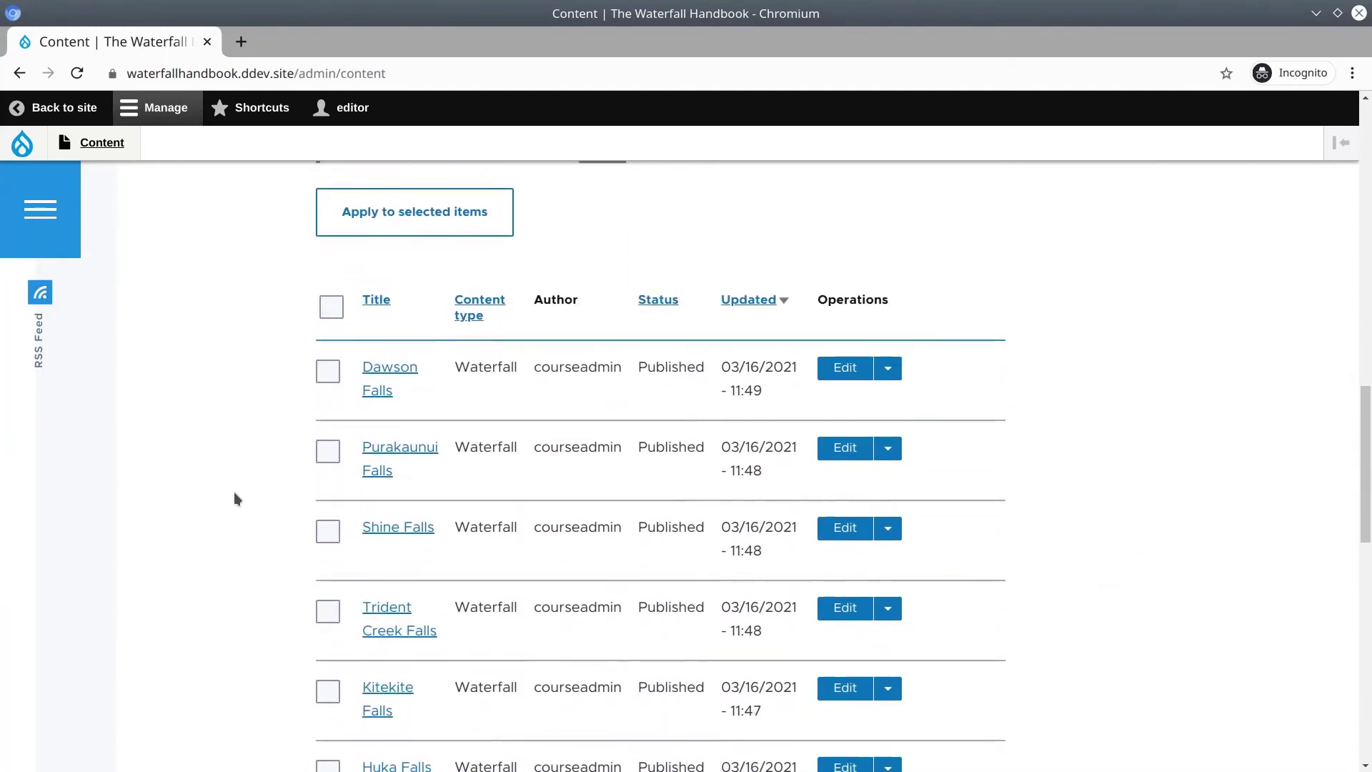
key(Home)
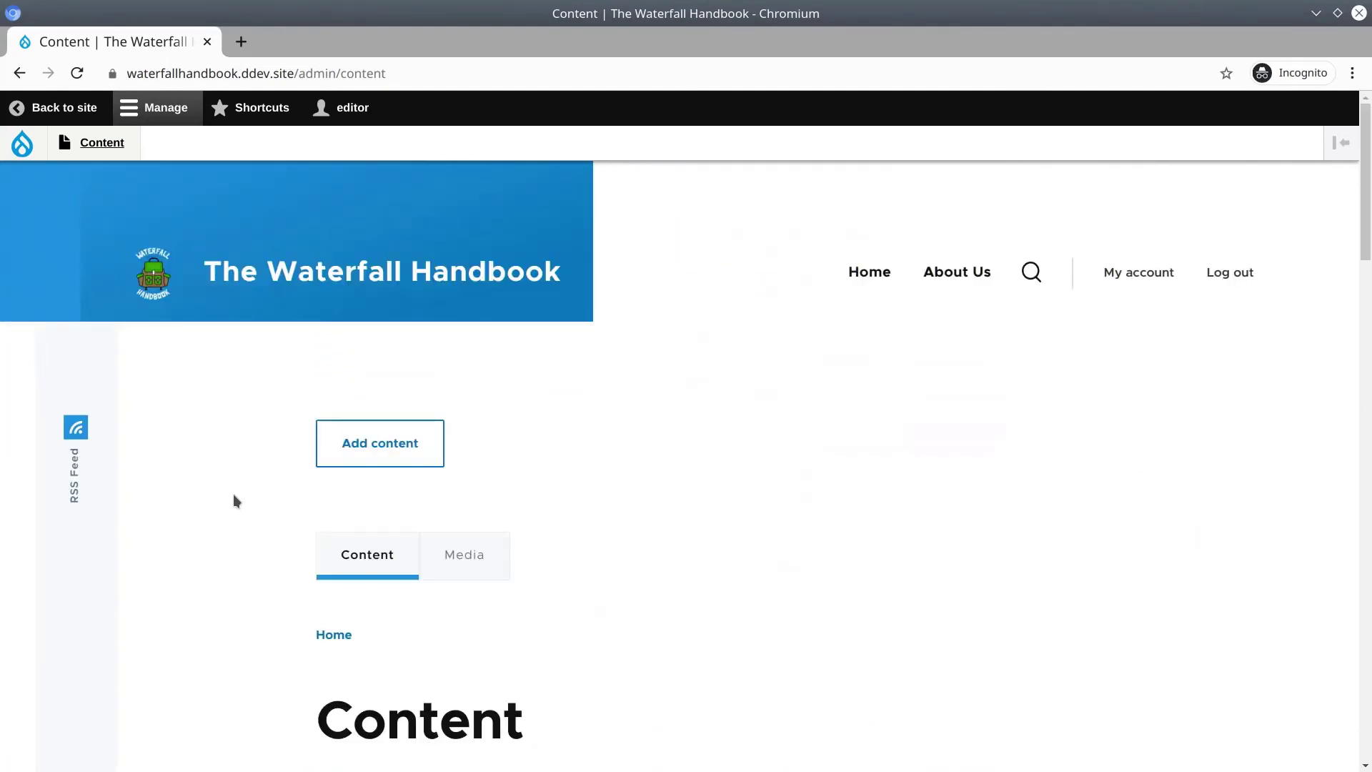
click(1316, 14)
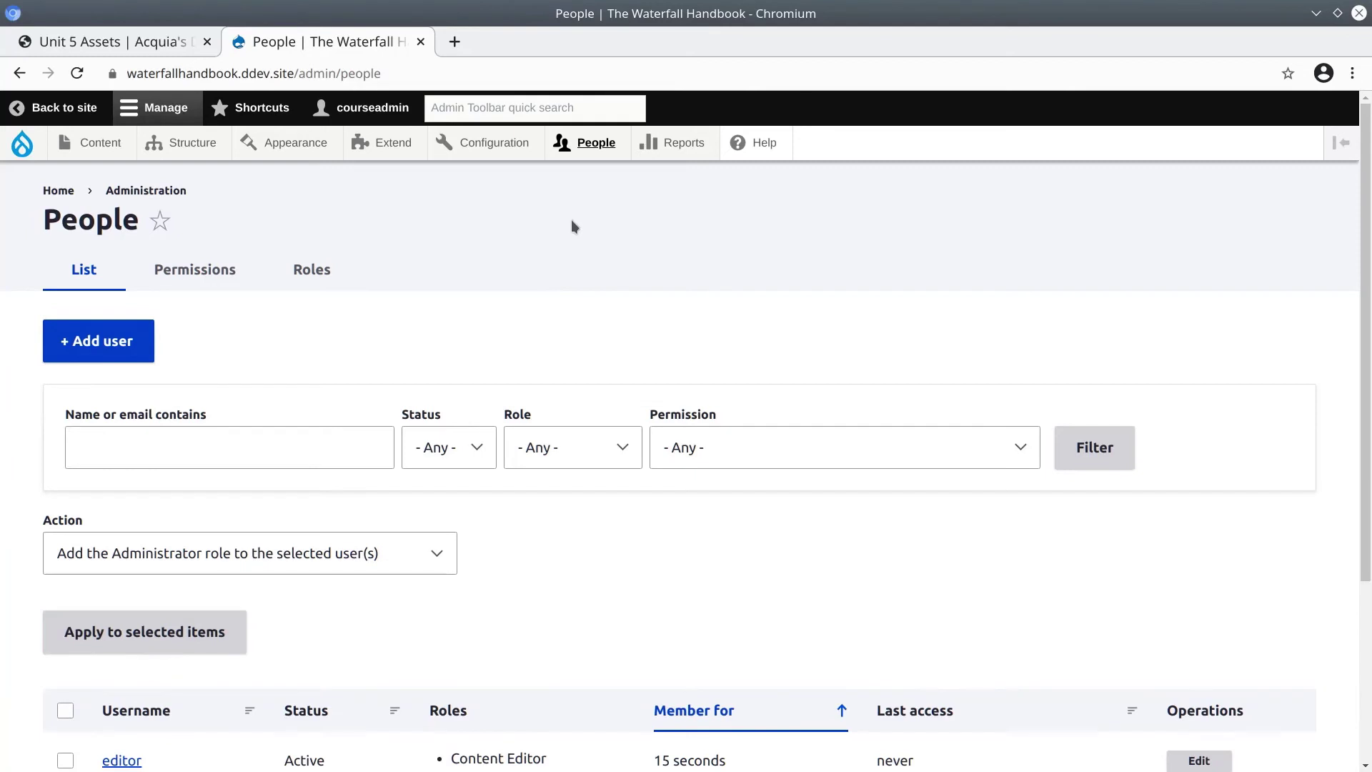
mouse_move(594, 145)
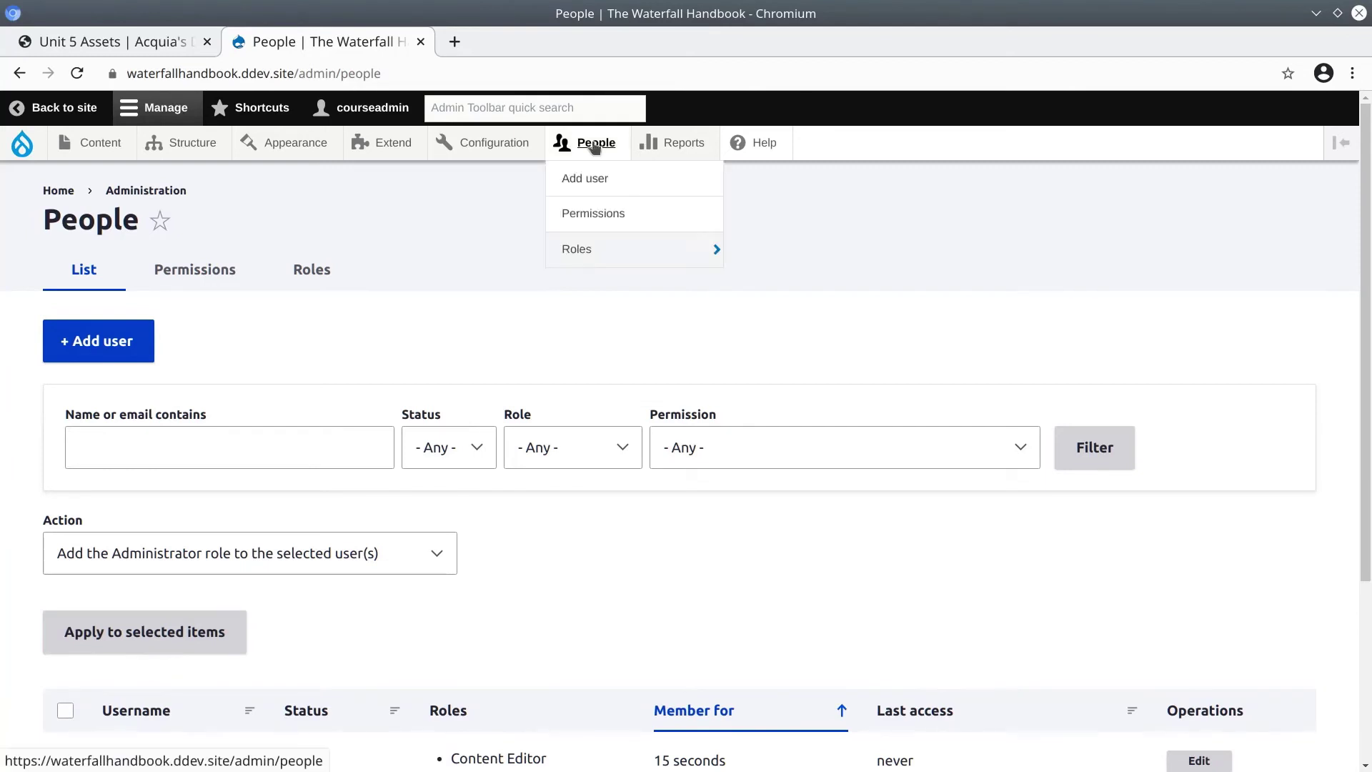
click(587, 206)
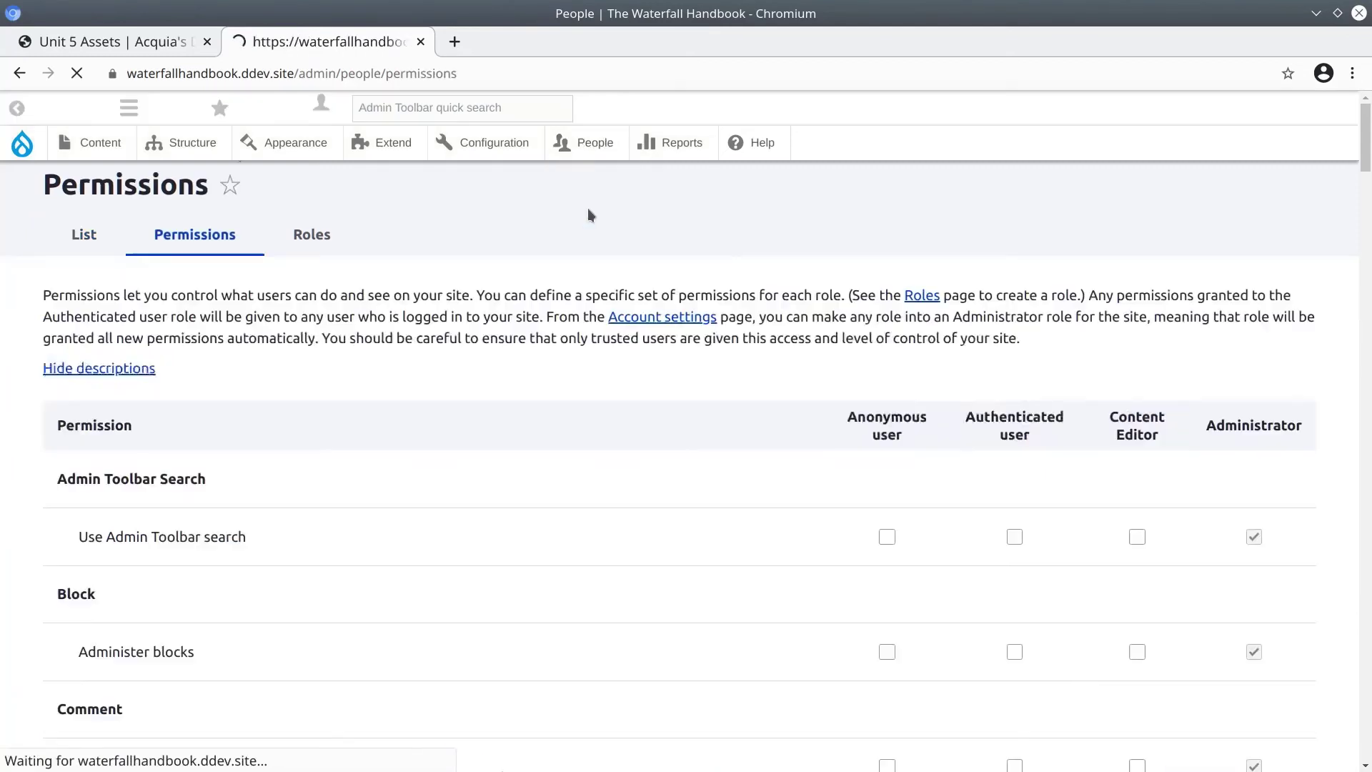
scroll(514, 414, down, 5)
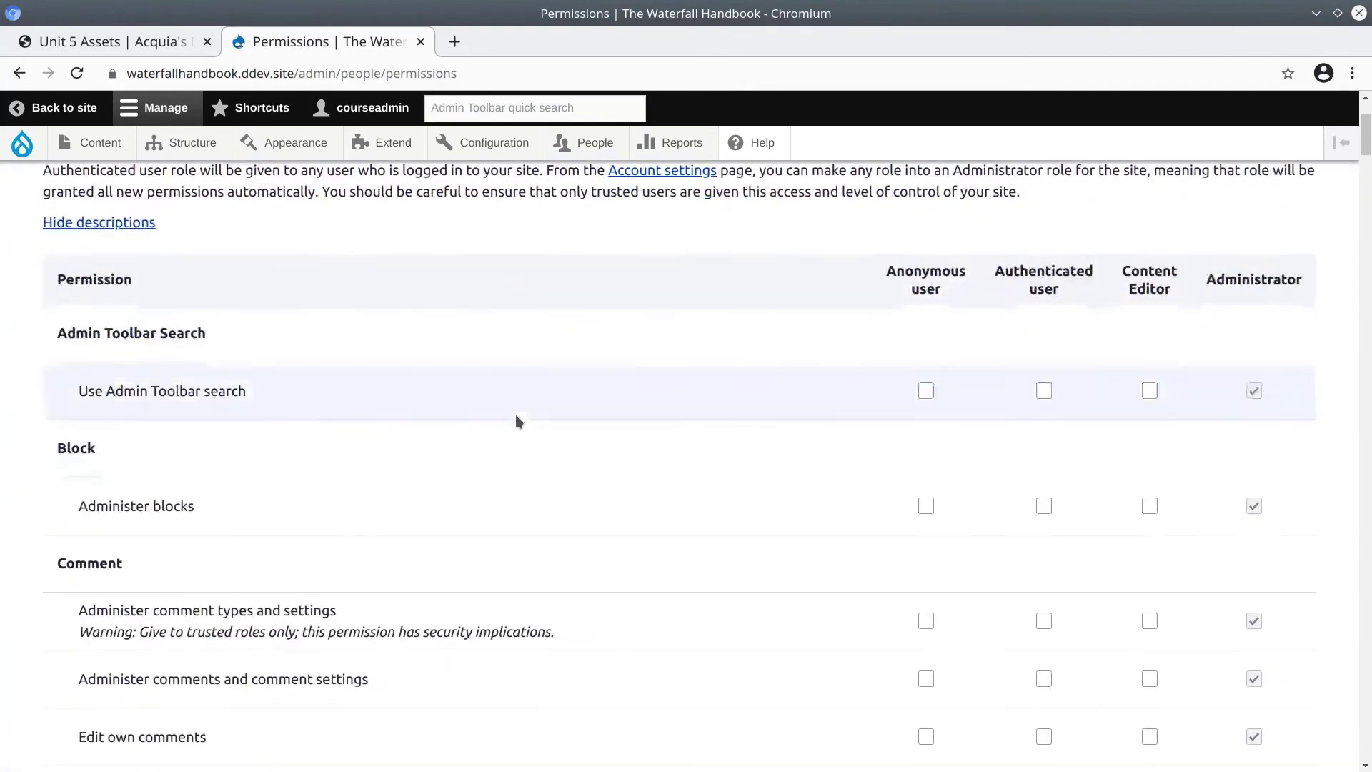
scroll(529, 403, down, 10)
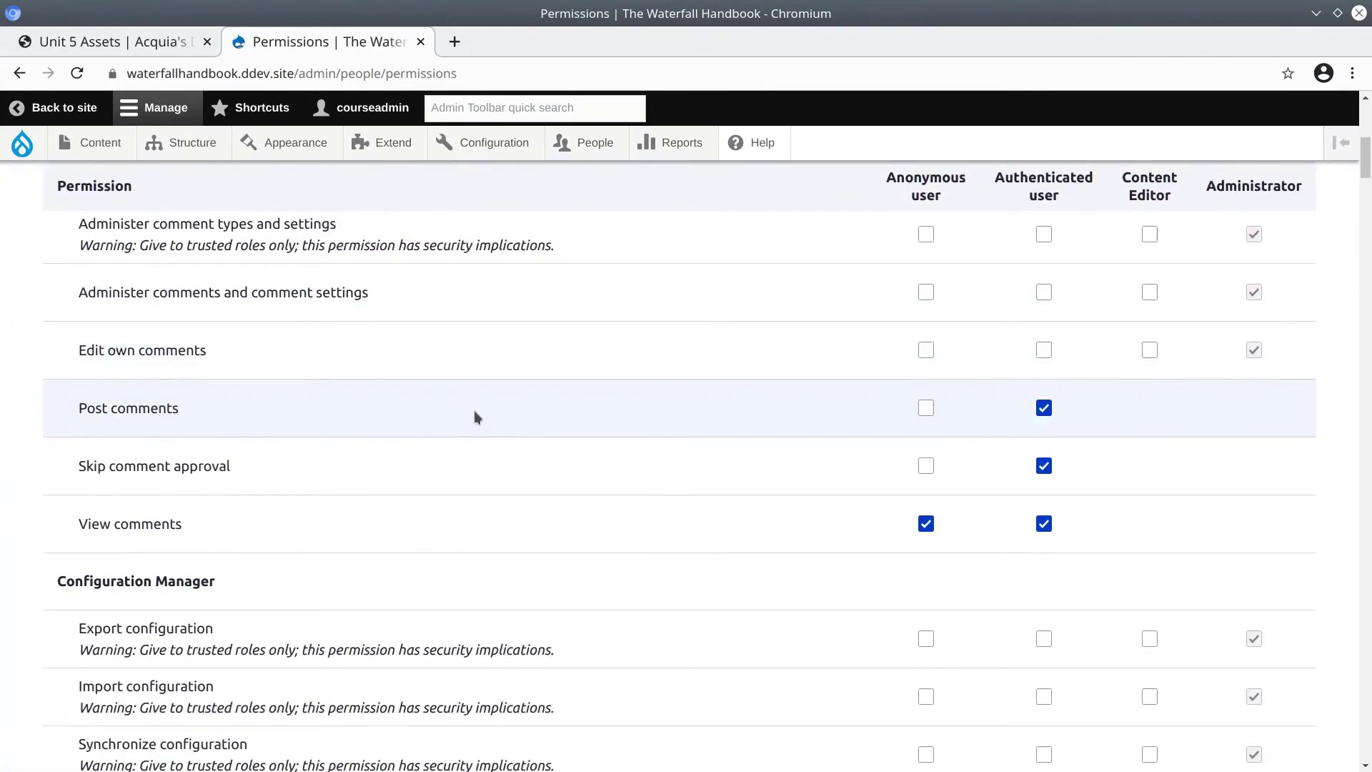
Search the Permissions page for 'theme' and highlight the View the administration theme permission and description.
key(ctrl+f)
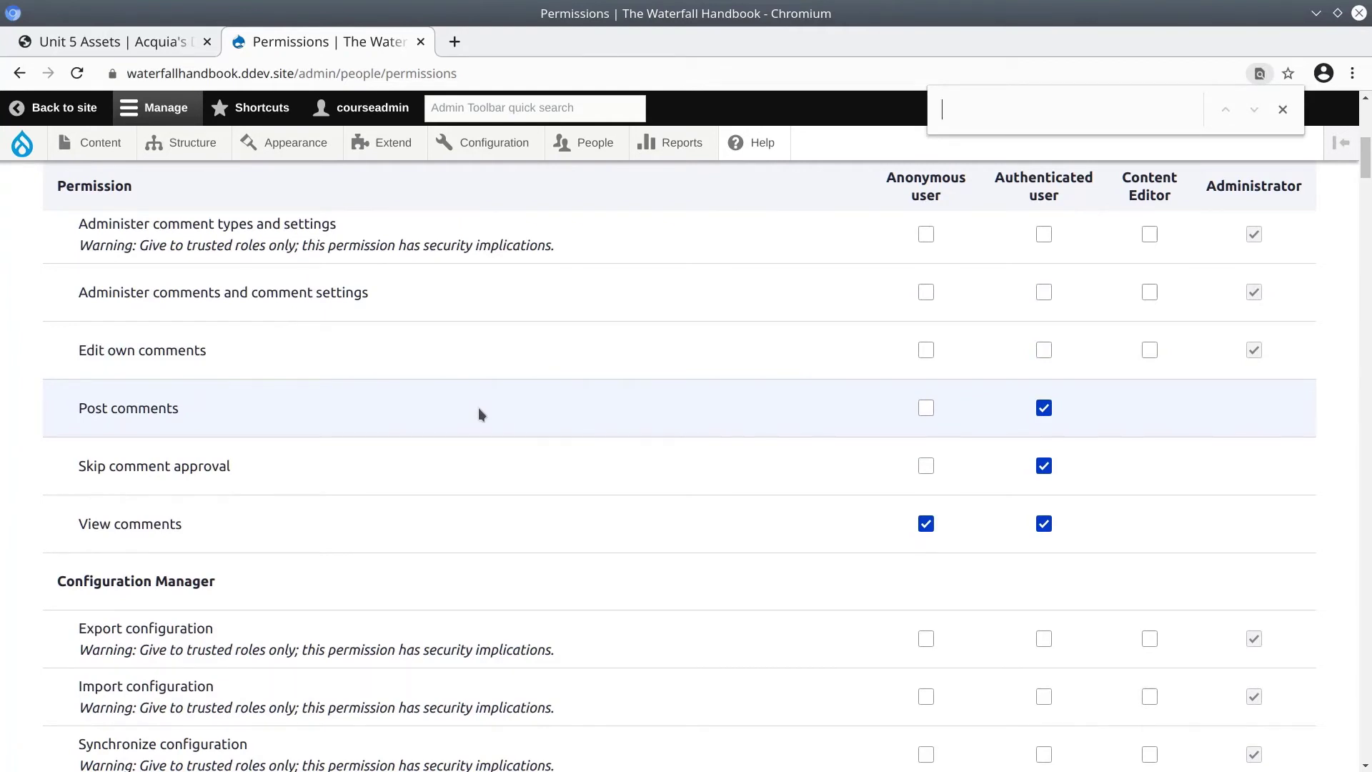
text(theme)
double_click(114, 432)
click(116, 436)
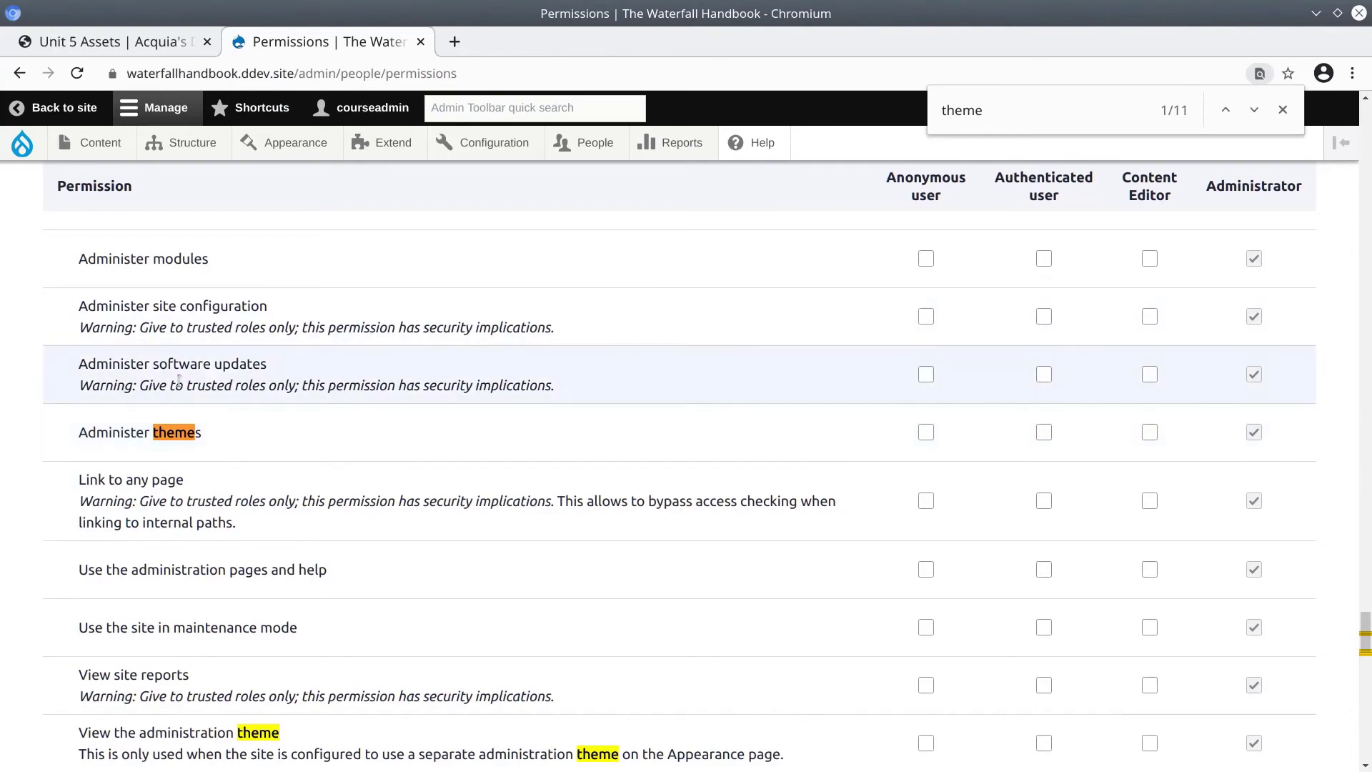
triple_click(179, 732)
scroll(939, 645, down, 4)
click(220, 613)
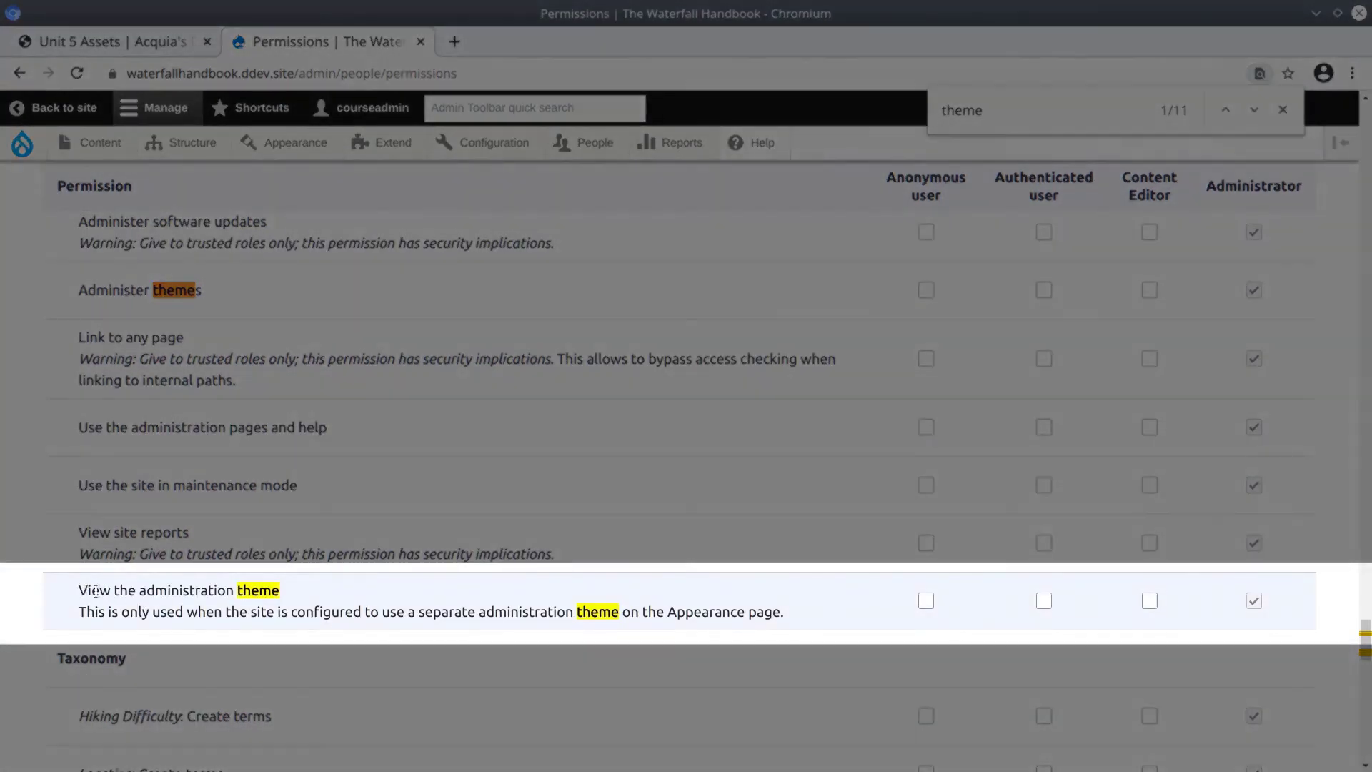
drag(79, 590, 290, 602)
click(288, 603)
drag(90, 604, 401, 629)
click(81, 613)
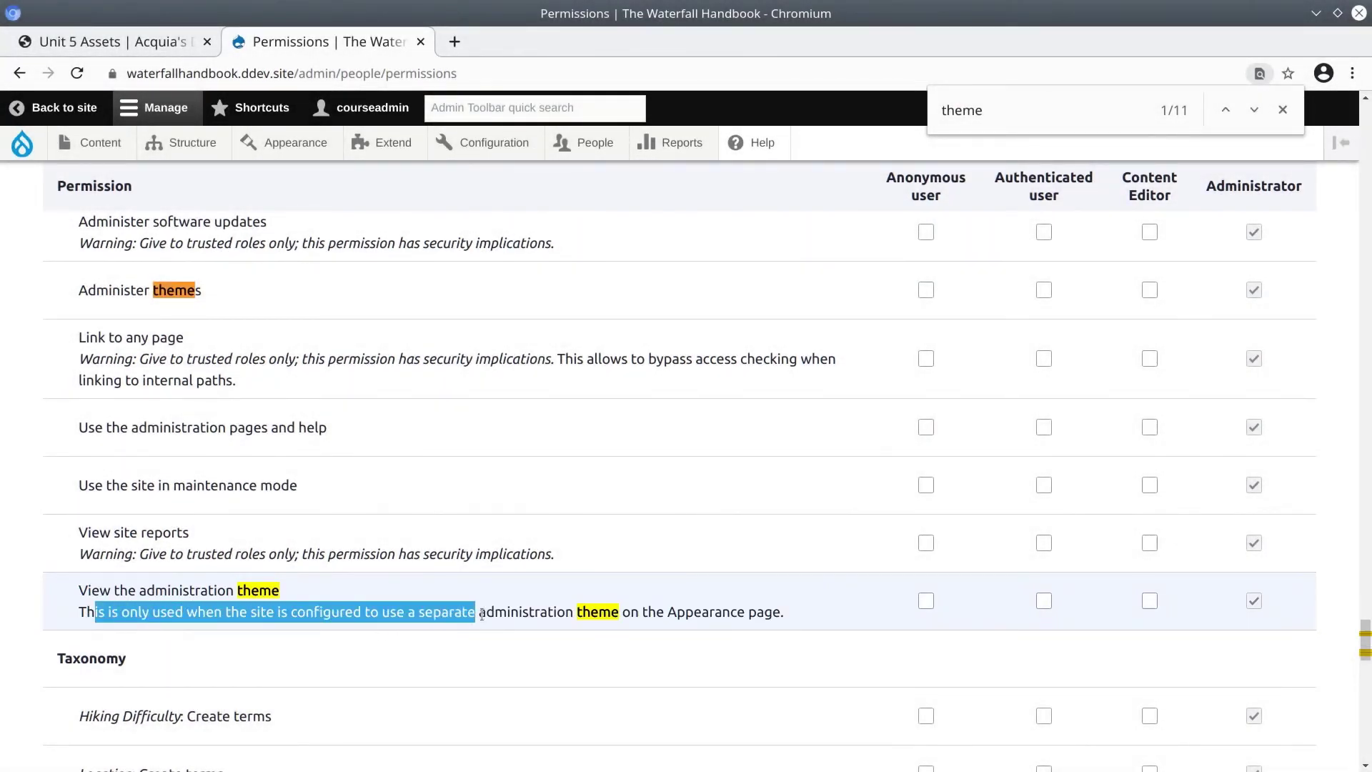
drag(492, 613, 555, 616)
drag(644, 620, 758, 613)
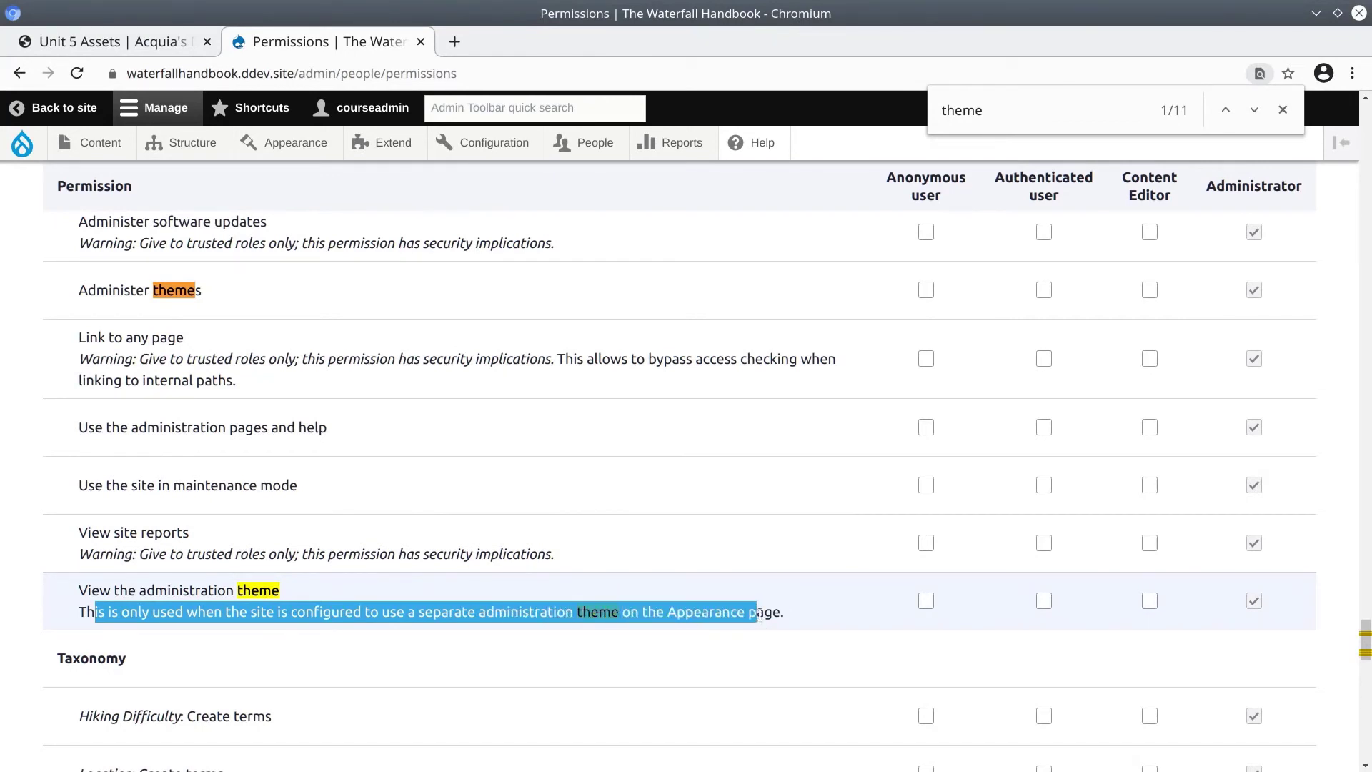
Grant Content Editor the View the administration theme permission and save the permissions.
click(1149, 601)
scroll(667, 633, down, 15)
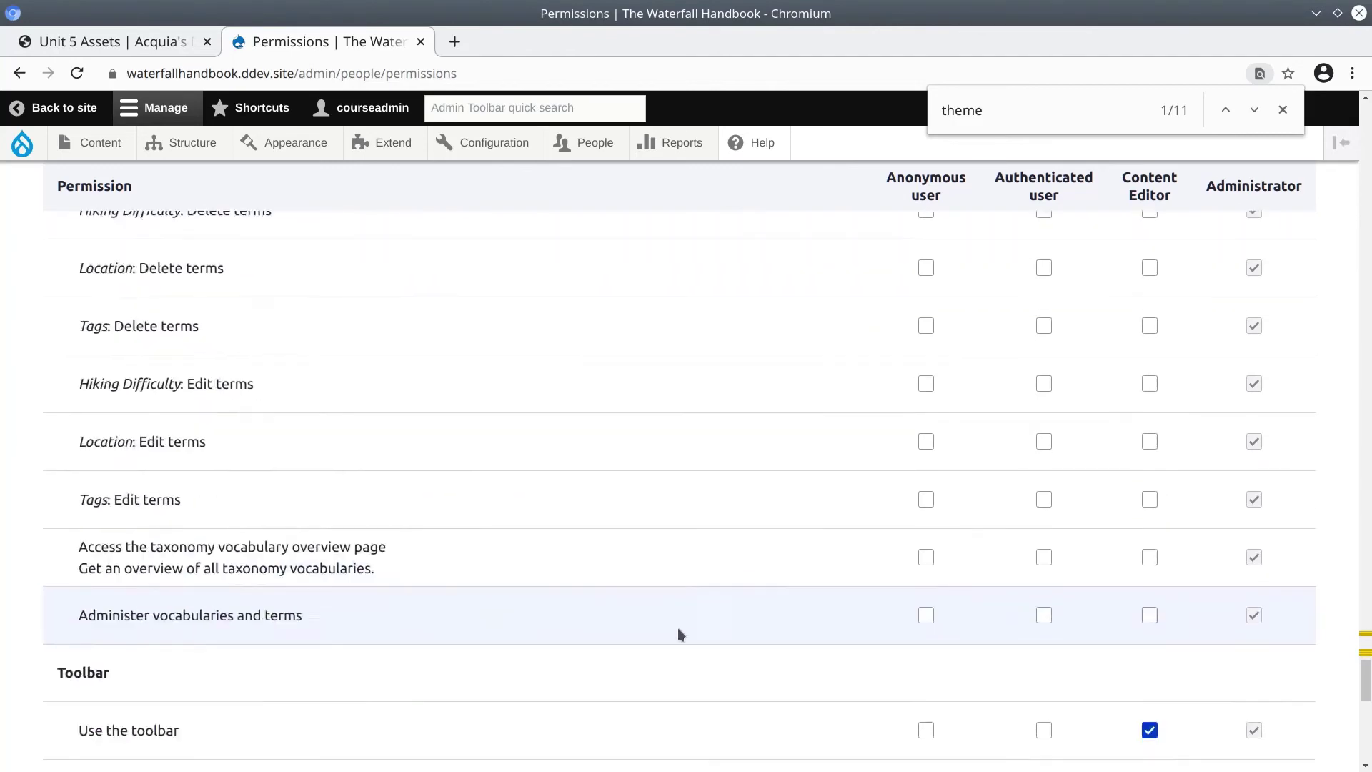
scroll(429, 627, down, 5)
click(131, 664)
key(alt+Tab)
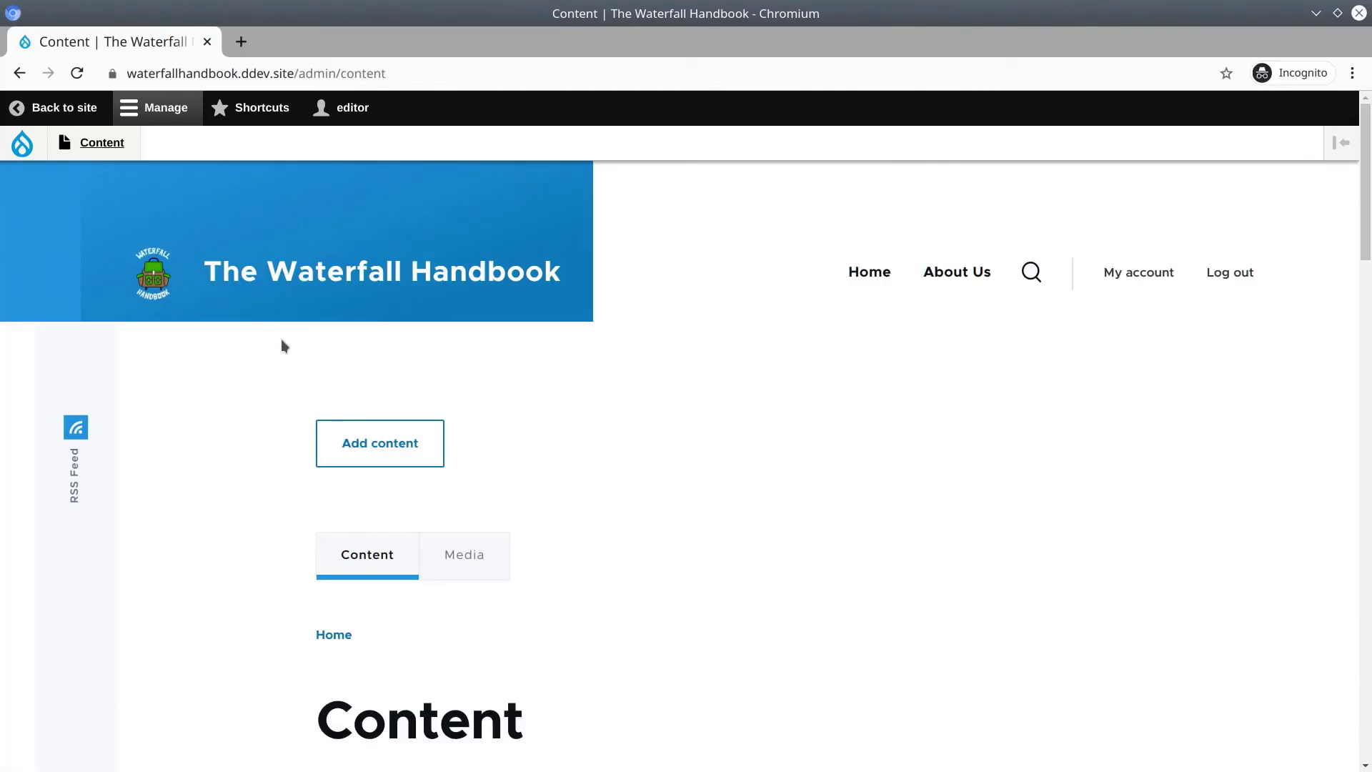
Reload the editor's Content listing, visit the front page, then return to Content.
click(77, 73)
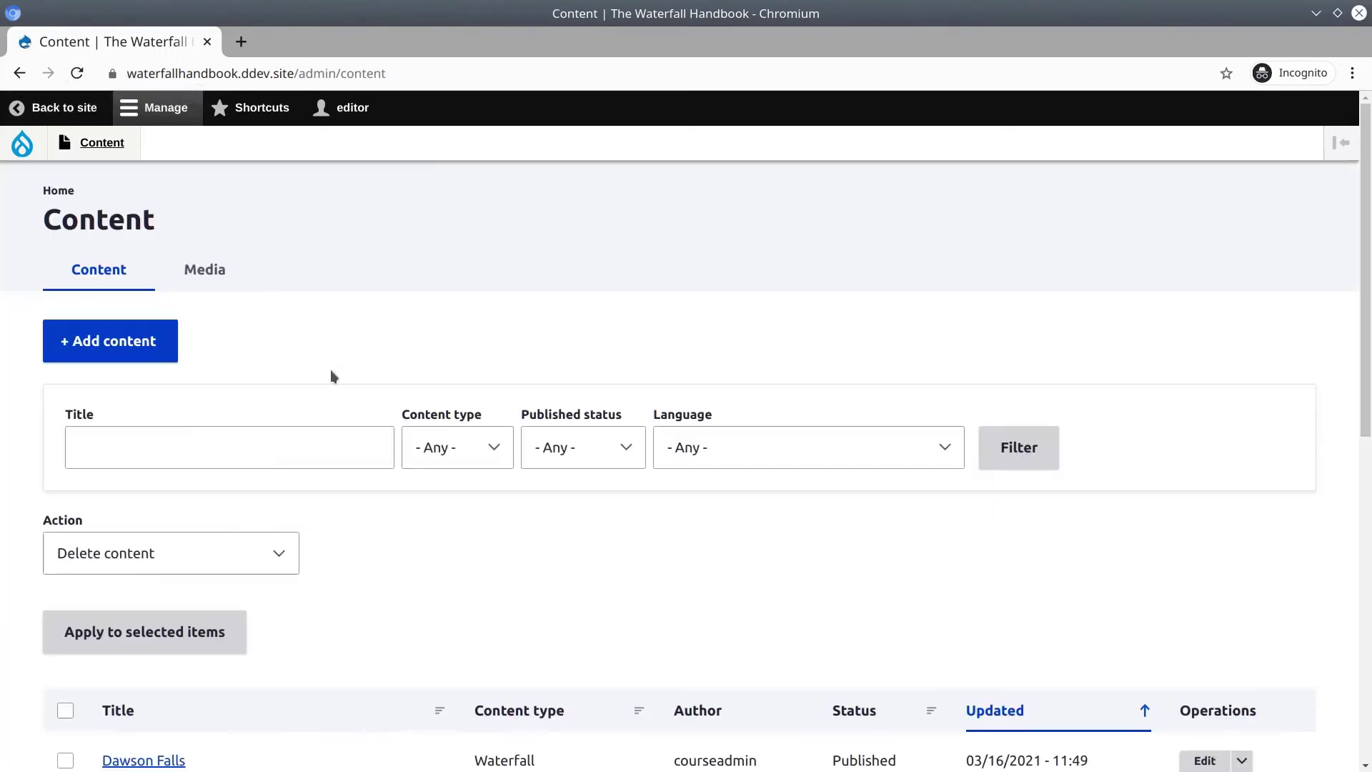
scroll(331, 374, down, 7)
scroll(413, 439, up, 5)
scroll(412, 437, up, 2)
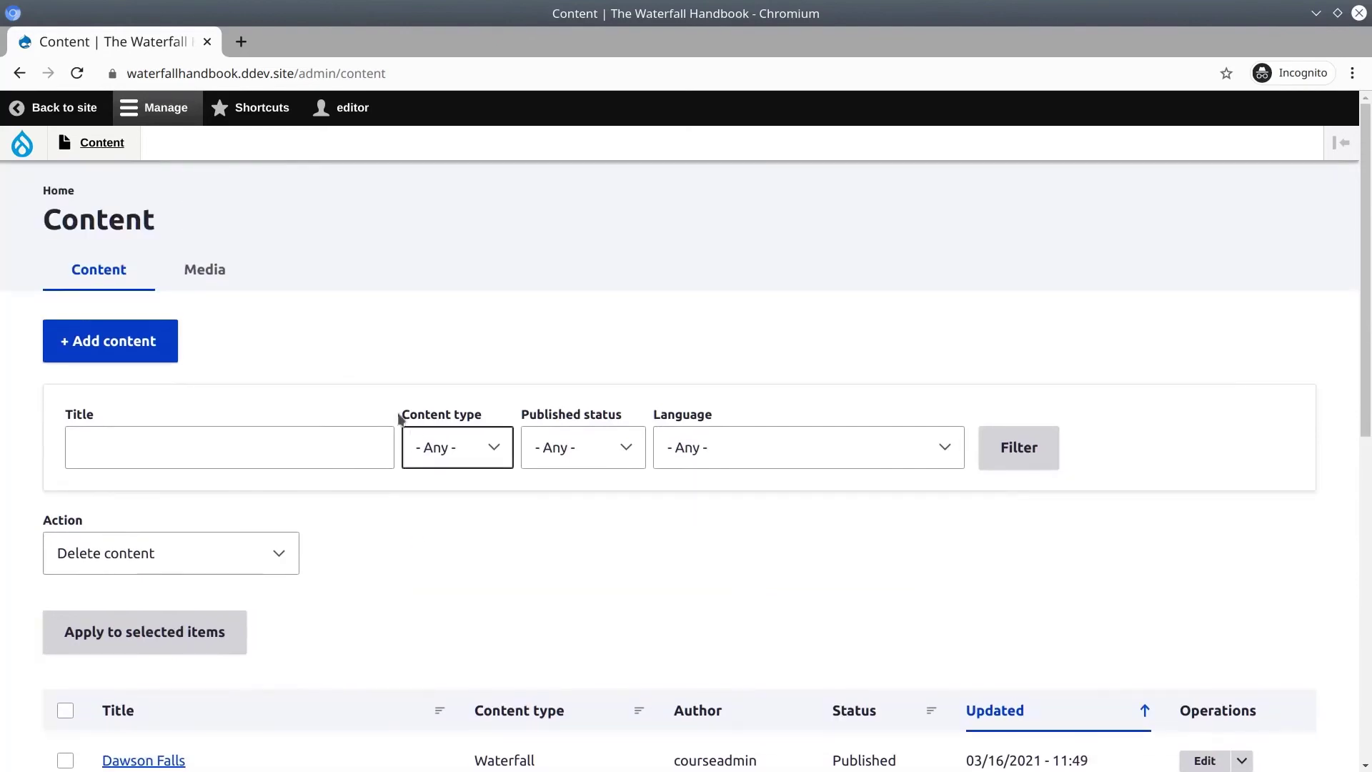
click(66, 191)
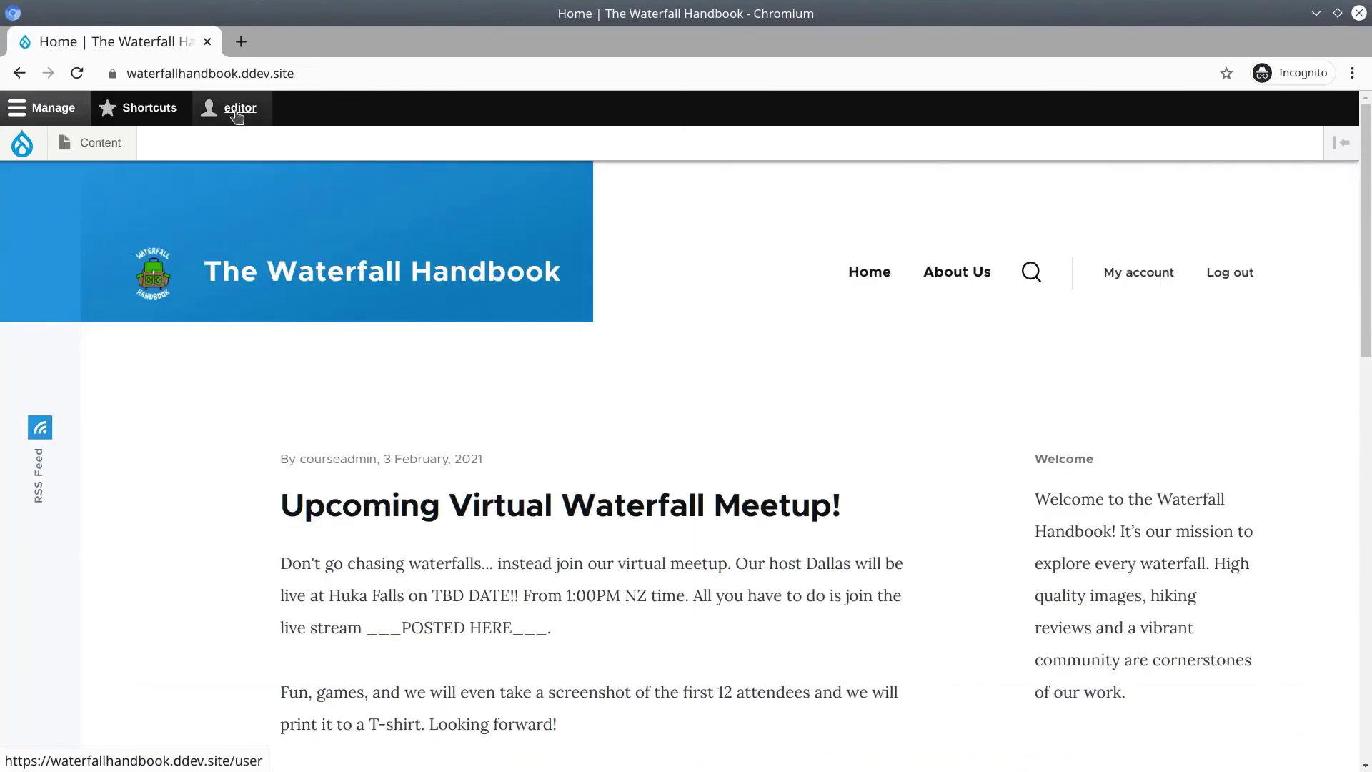
click(103, 145)
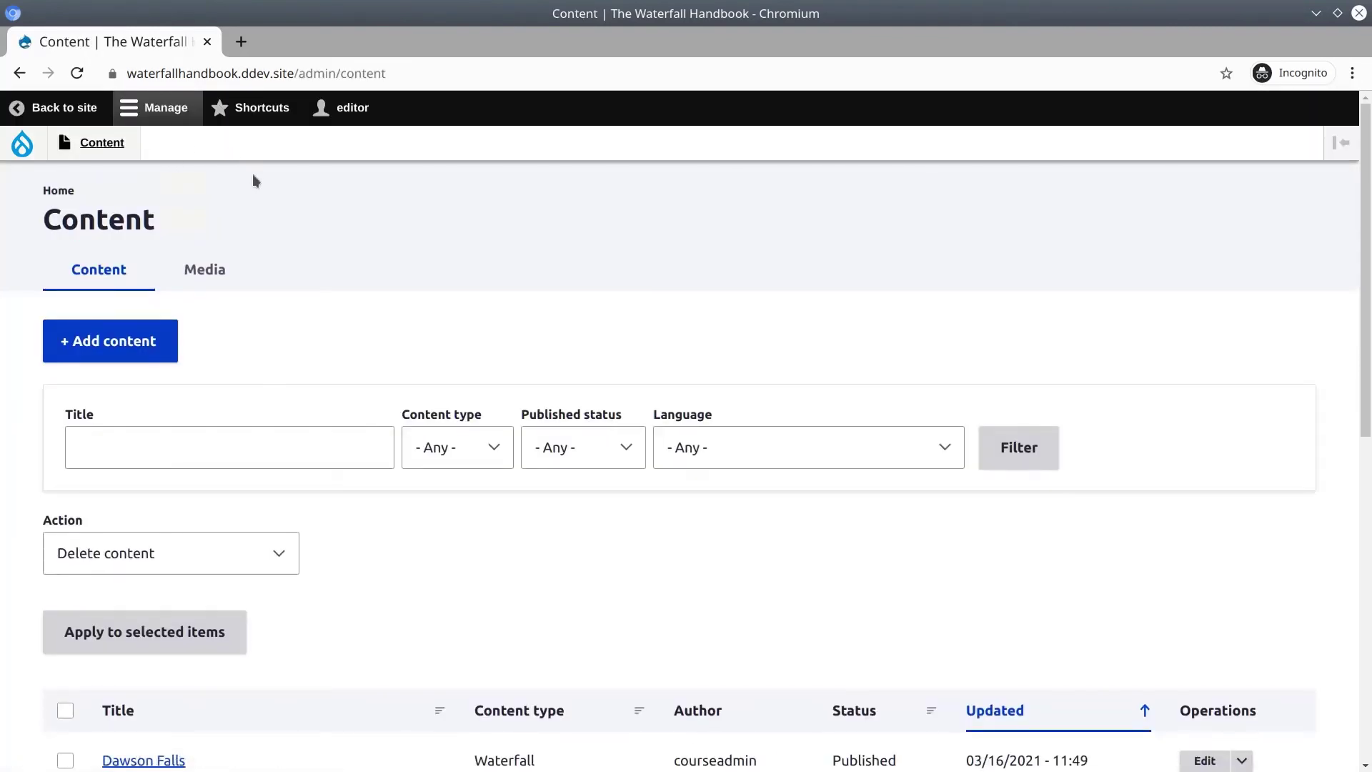
scroll(355, 250, down, 7)
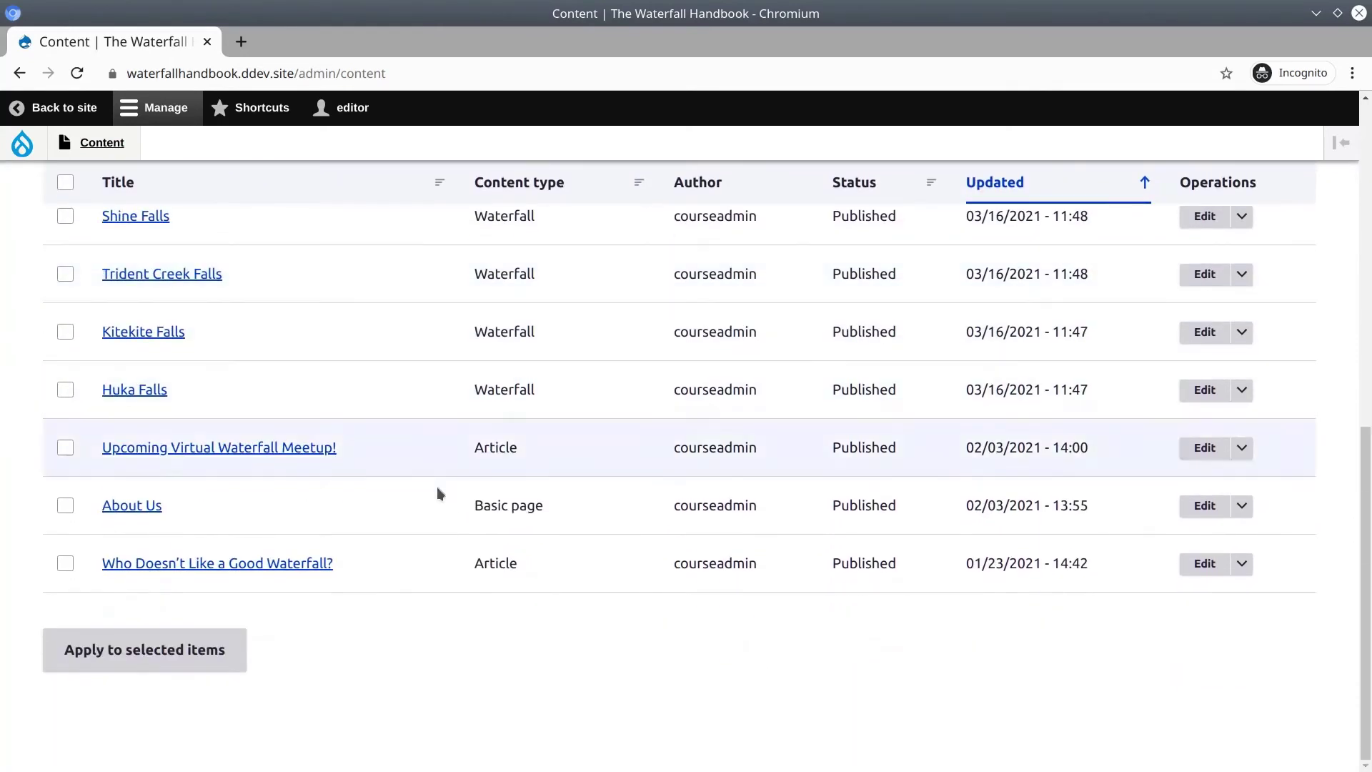
scroll(342, 586, up, 3)
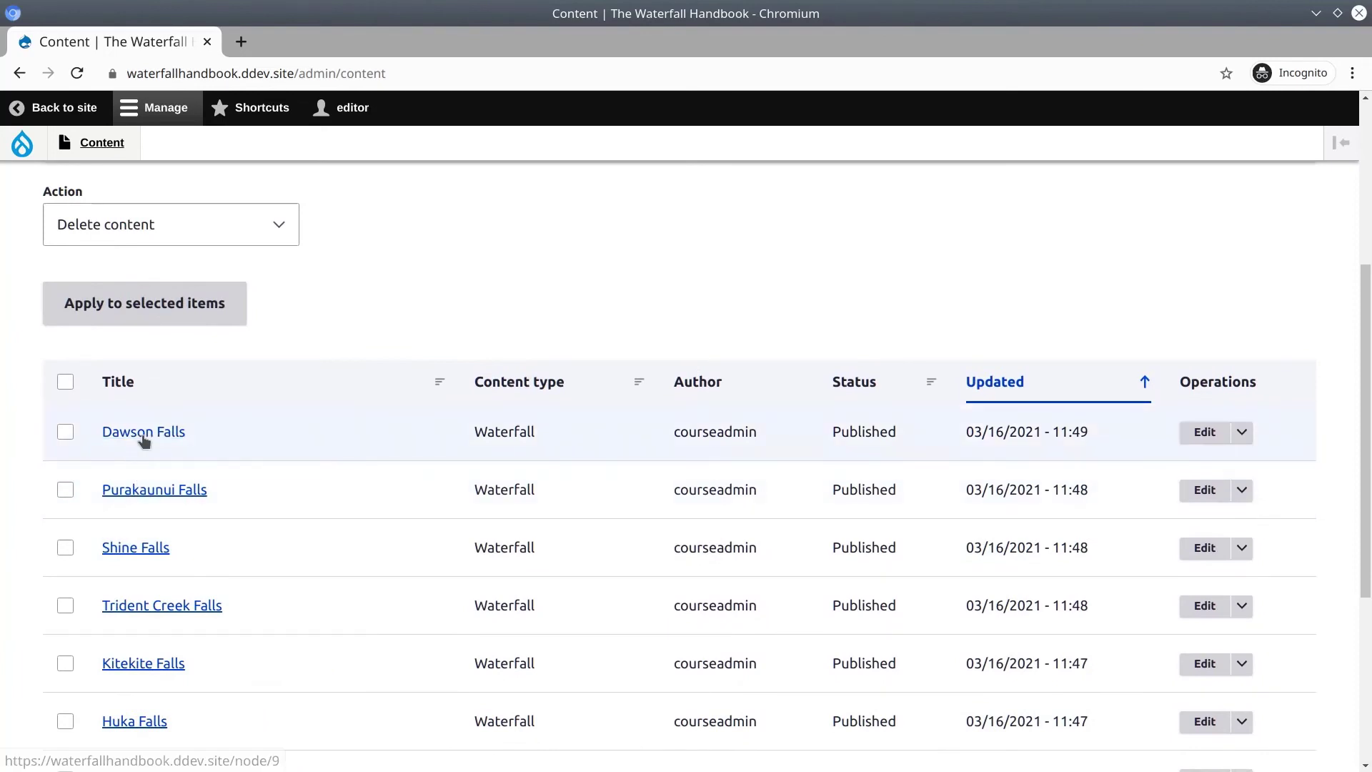
Open the Dawson Falls page and its edit form, then the Media listing.
click(143, 431)
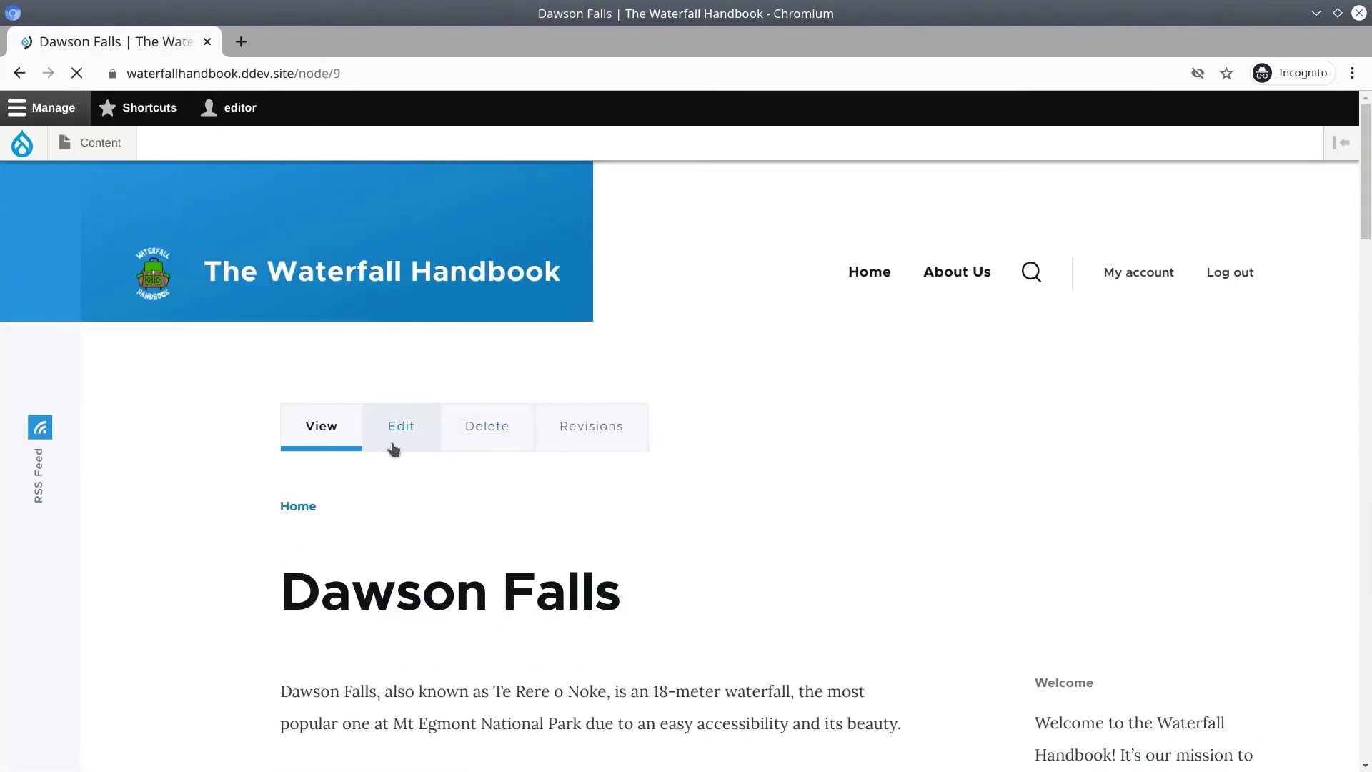
click(393, 439)
mouse_move(98, 143)
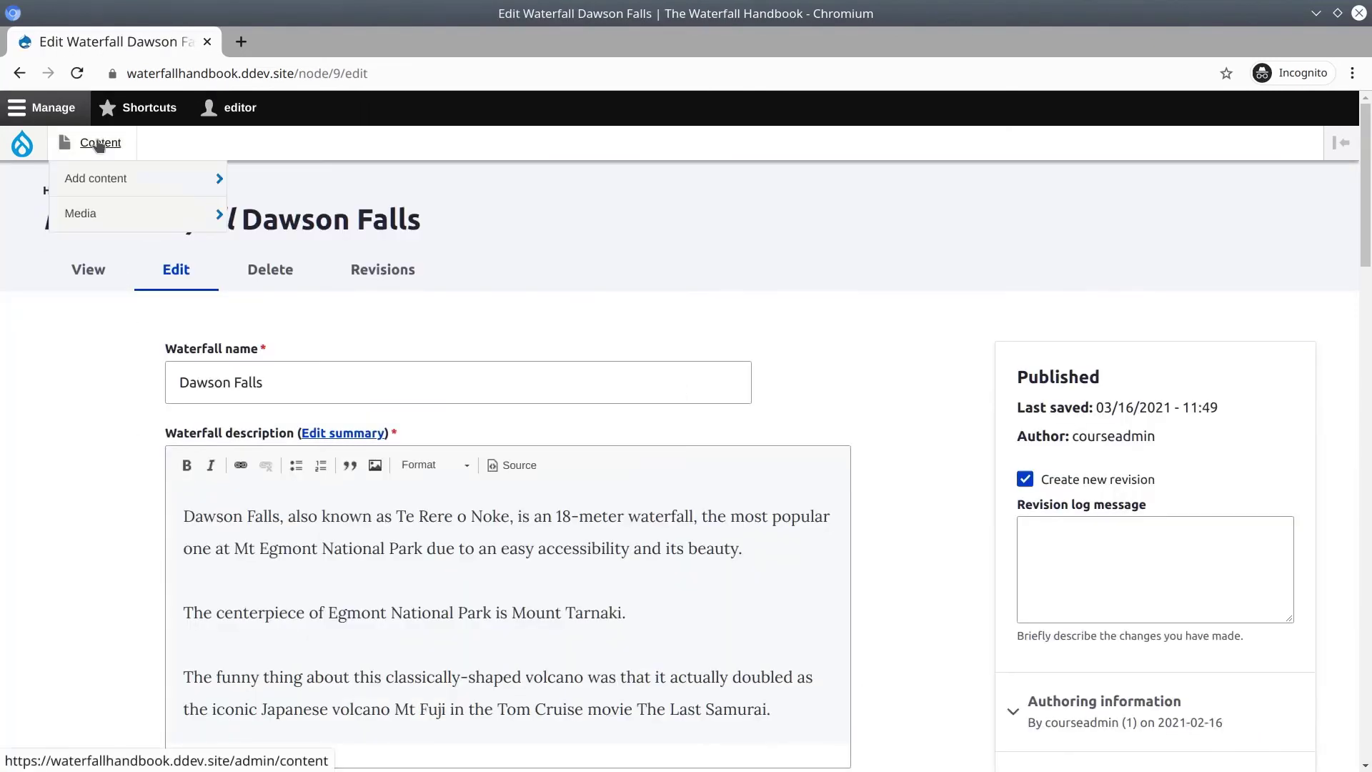
click(87, 210)
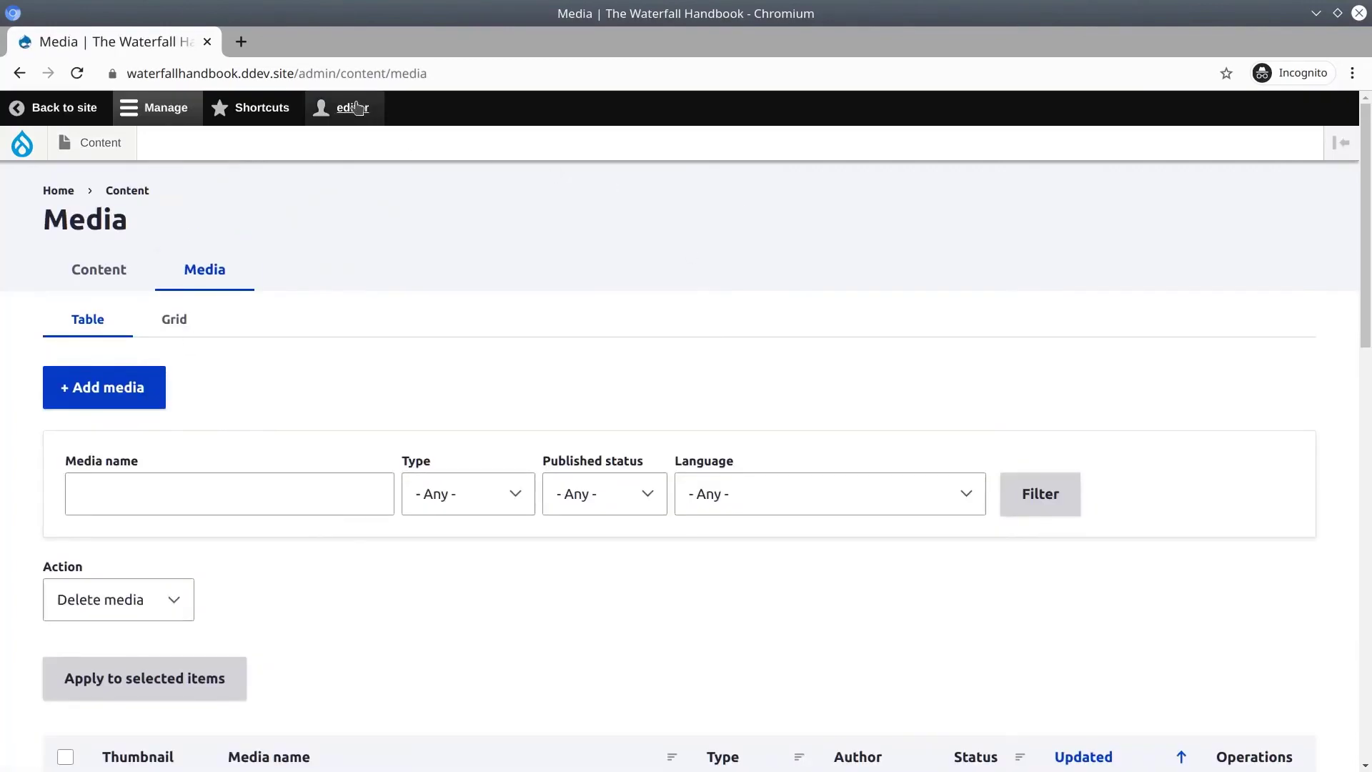
As the administrator, go to the front page, then open the People list.
click(59, 190)
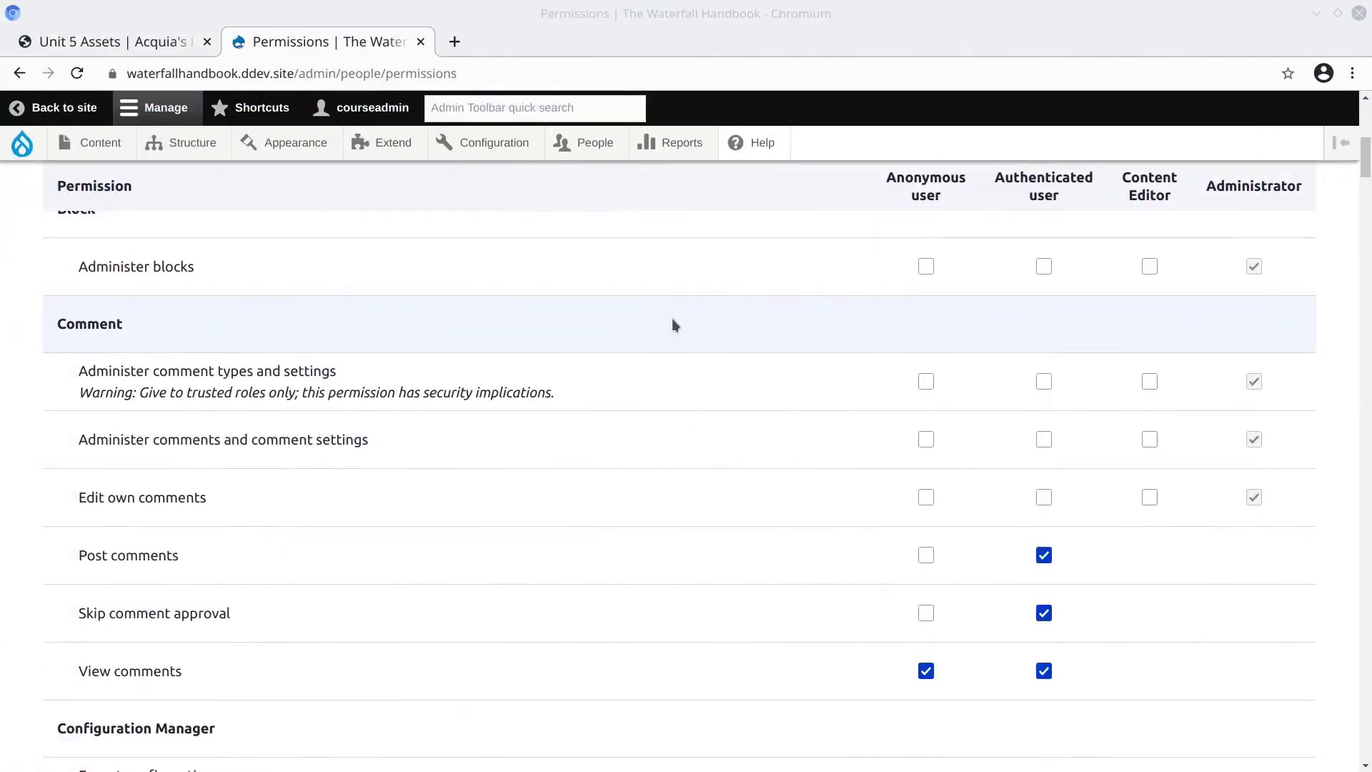
scroll(672, 319, up, 5)
click(593, 142)
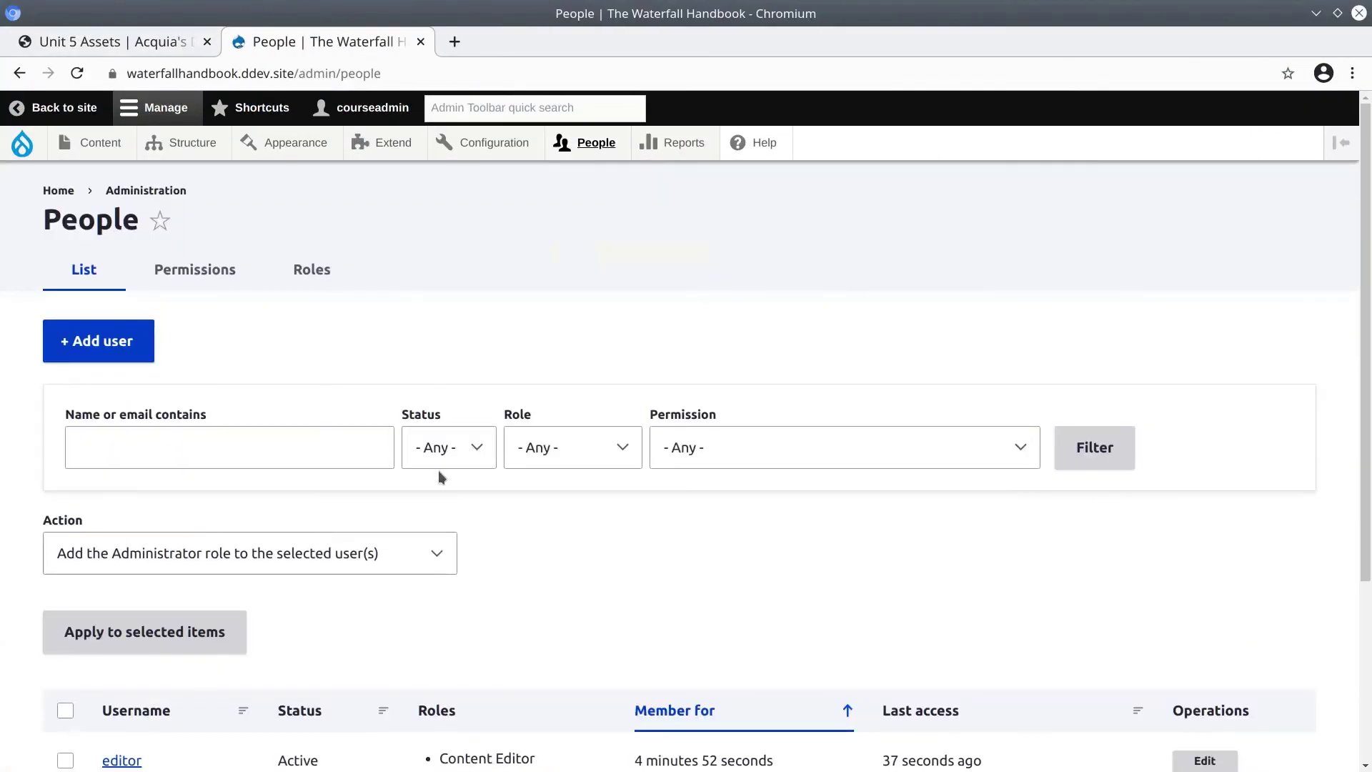
scroll(474, 485, down, 3)
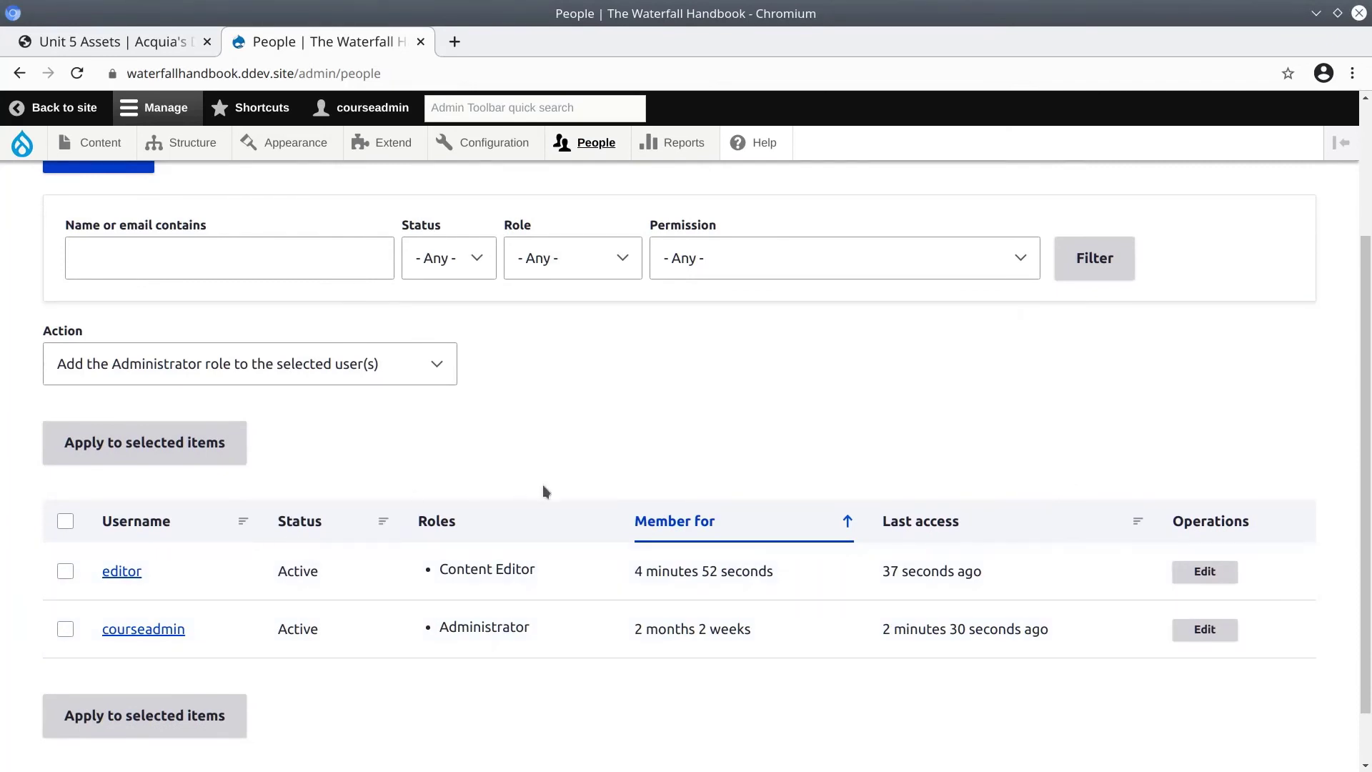
Review the Account settings page under Configuration > People.
mouse_move(592, 146)
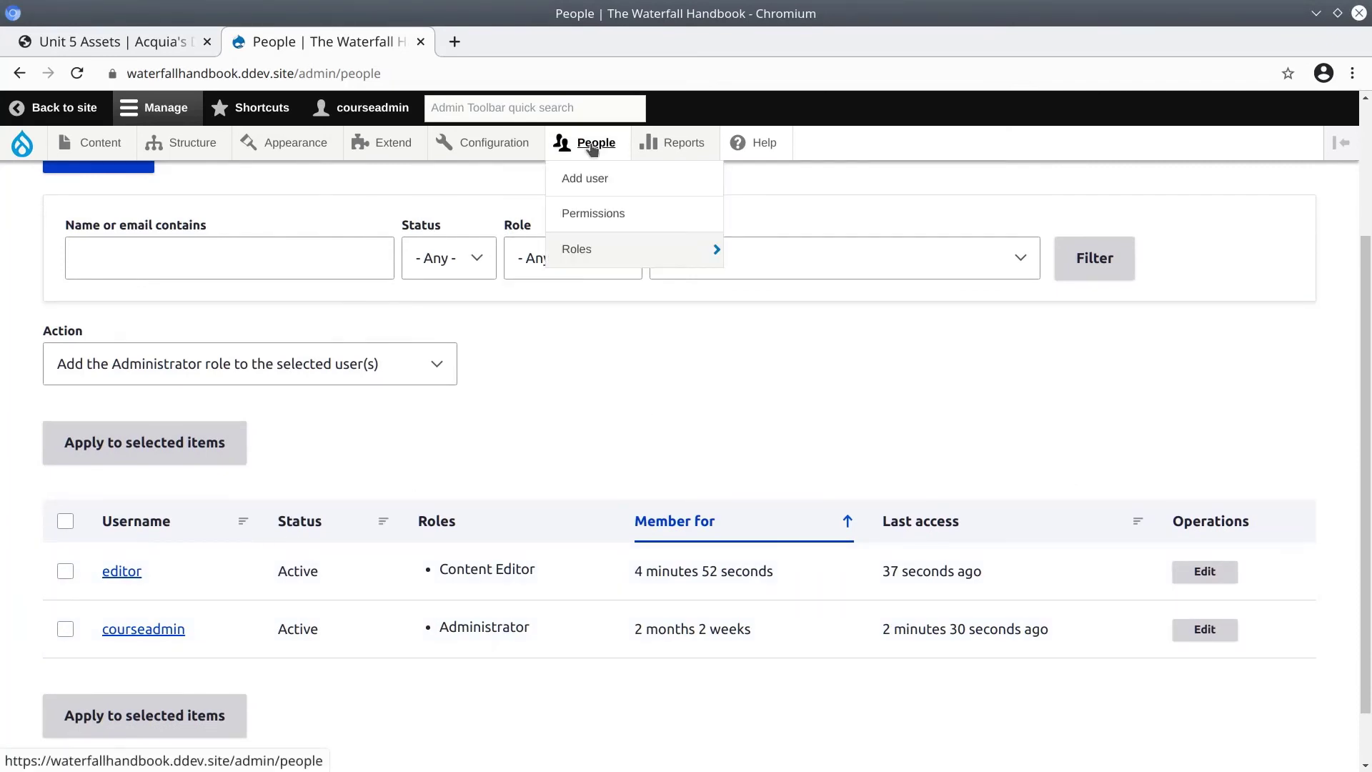
mouse_move(485, 146)
mouse_move(462, 178)
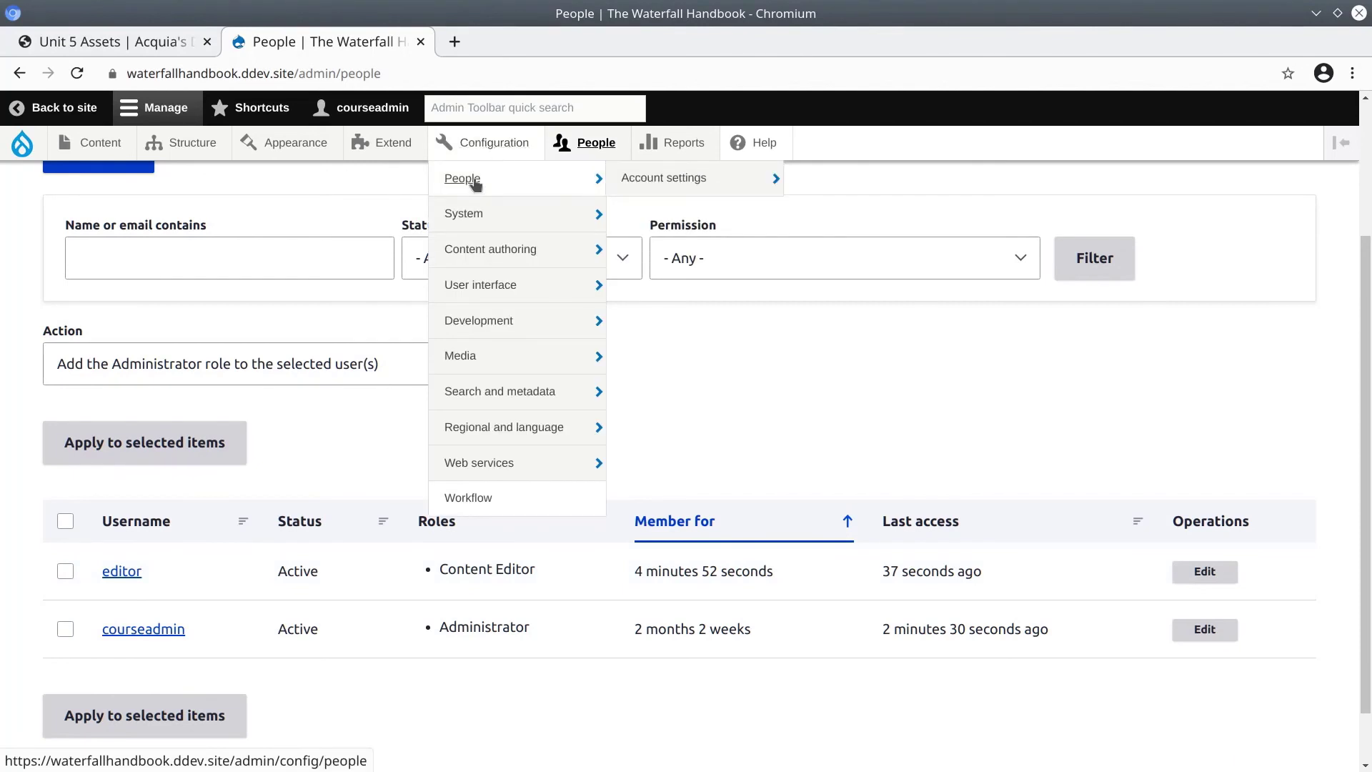
click(653, 178)
scroll(267, 528, down, 8)
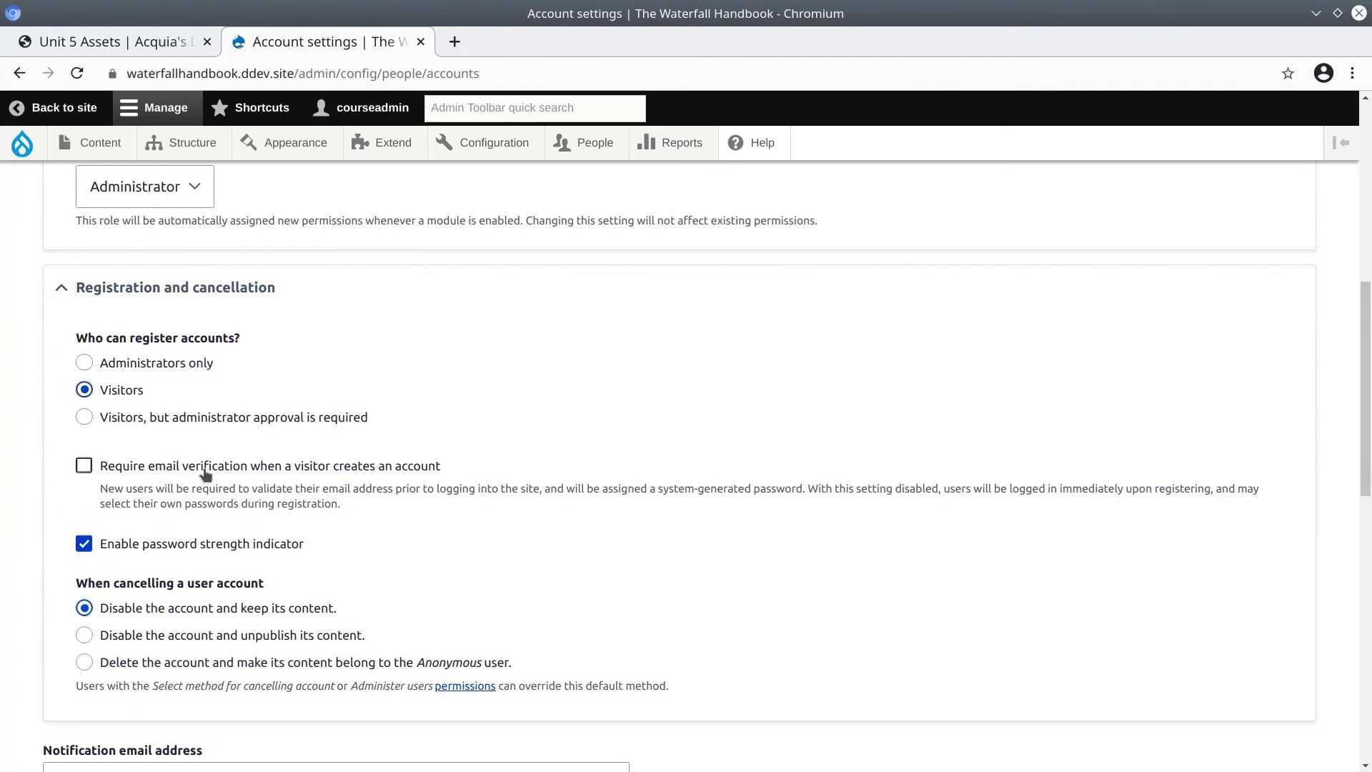
scroll(32, 503, down, 2)
scroll(32, 503, down, 9)
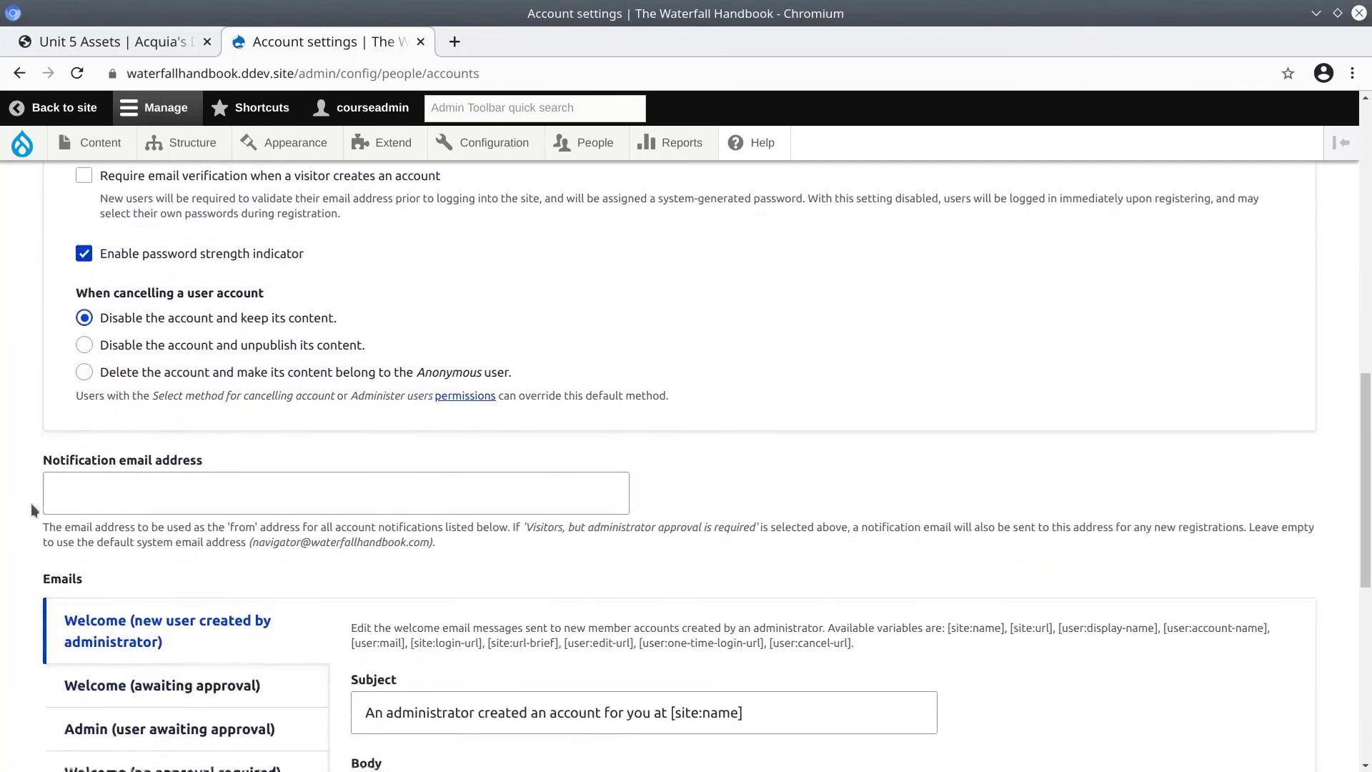
scroll(181, 629, up, 5)
scroll(181, 628, up, 10)
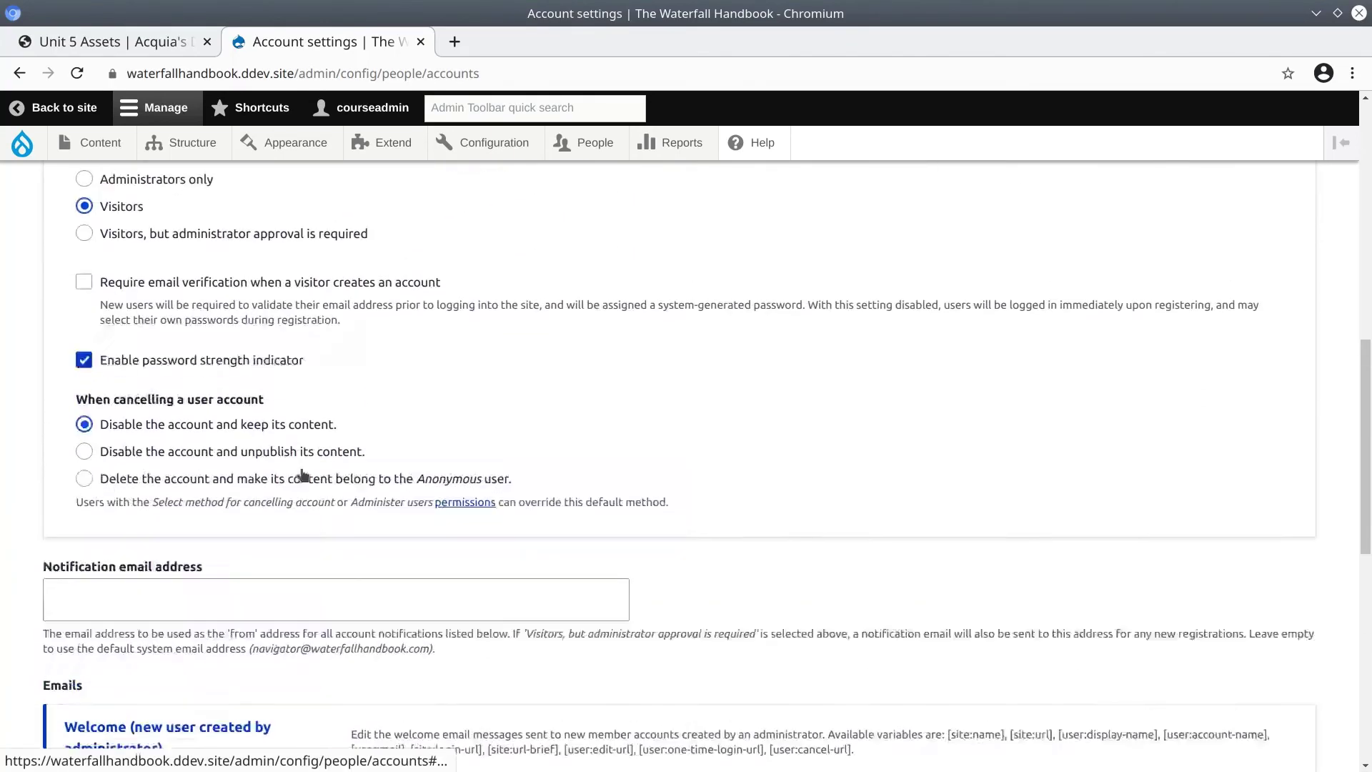
From People, start a new user account and tick the Content Editor role.
click(563, 143)
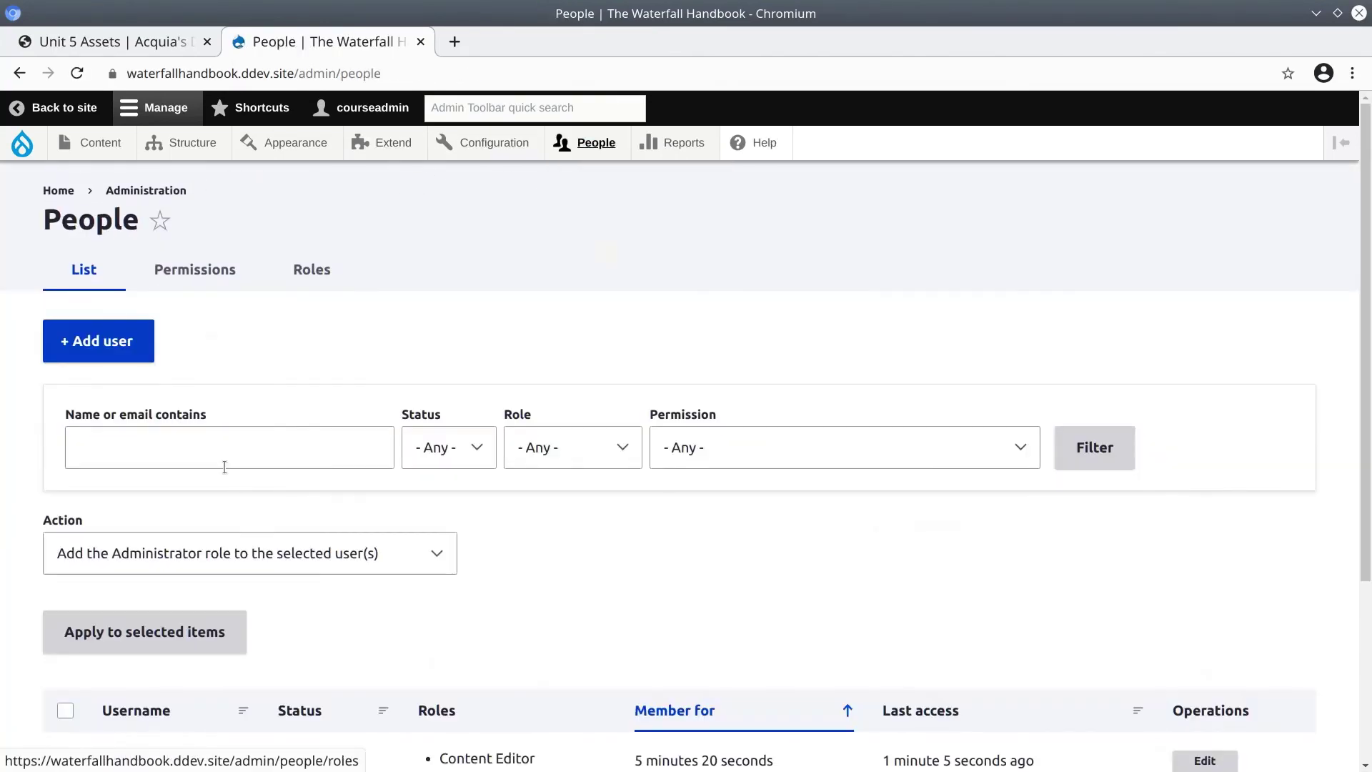
click(104, 344)
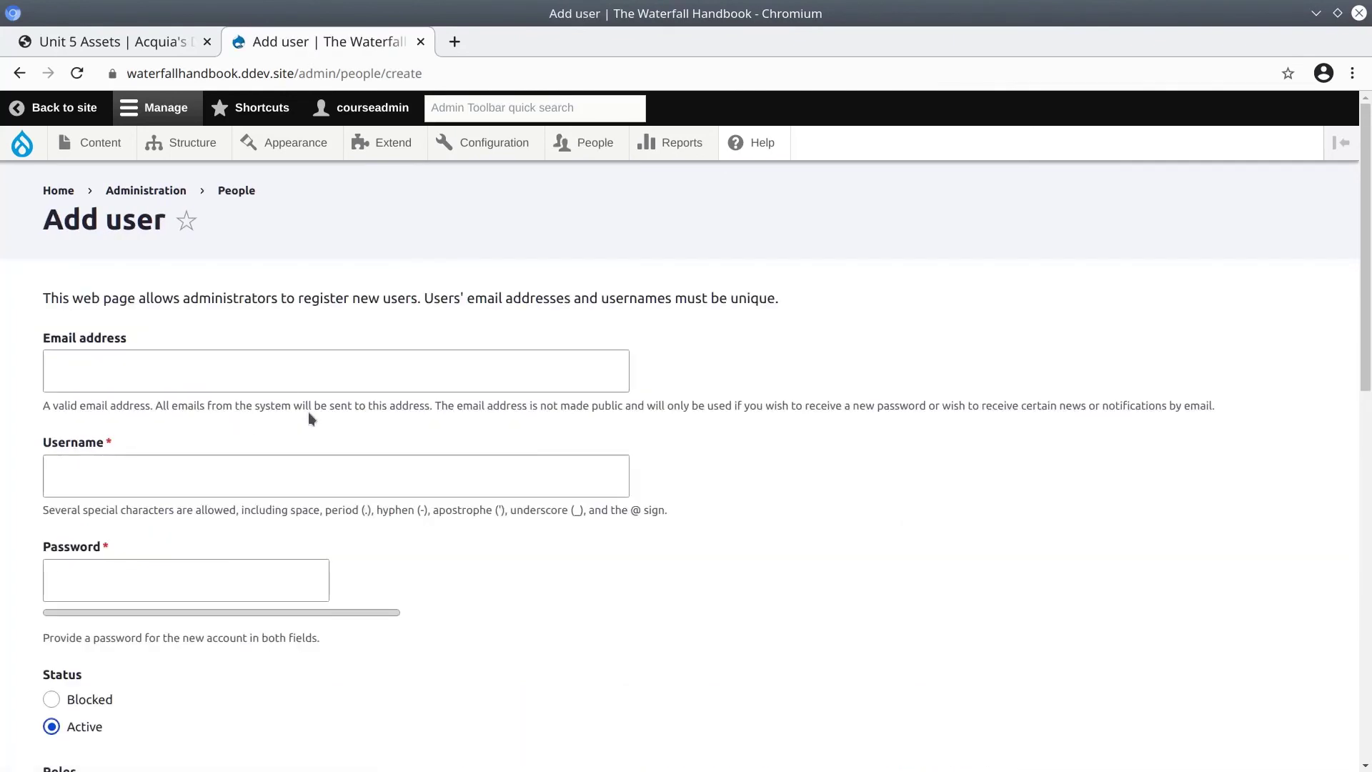
scroll(190, 432, down, 5)
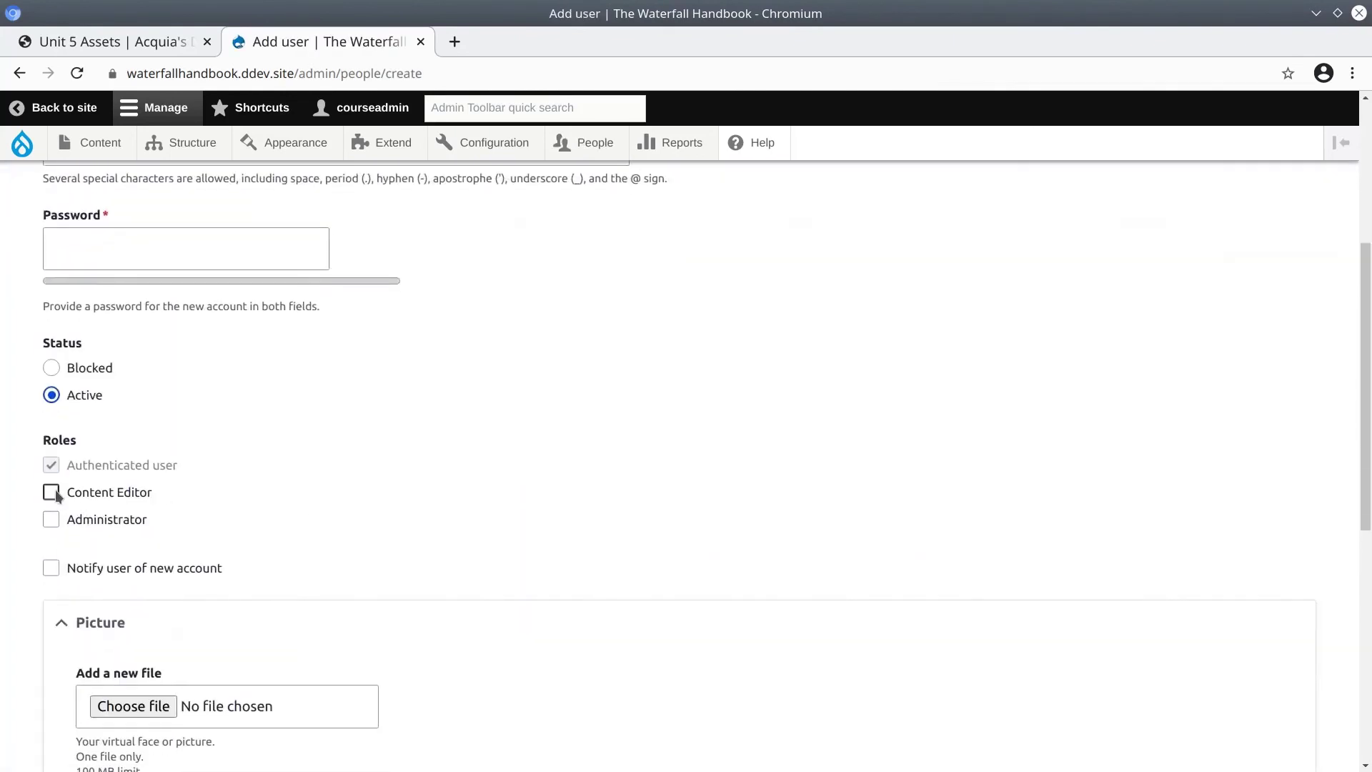
click(55, 496)
scroll(349, 499, up, 5)
Open the role Permissions page and scroll to View the administration theme.
mouse_move(498, 150)
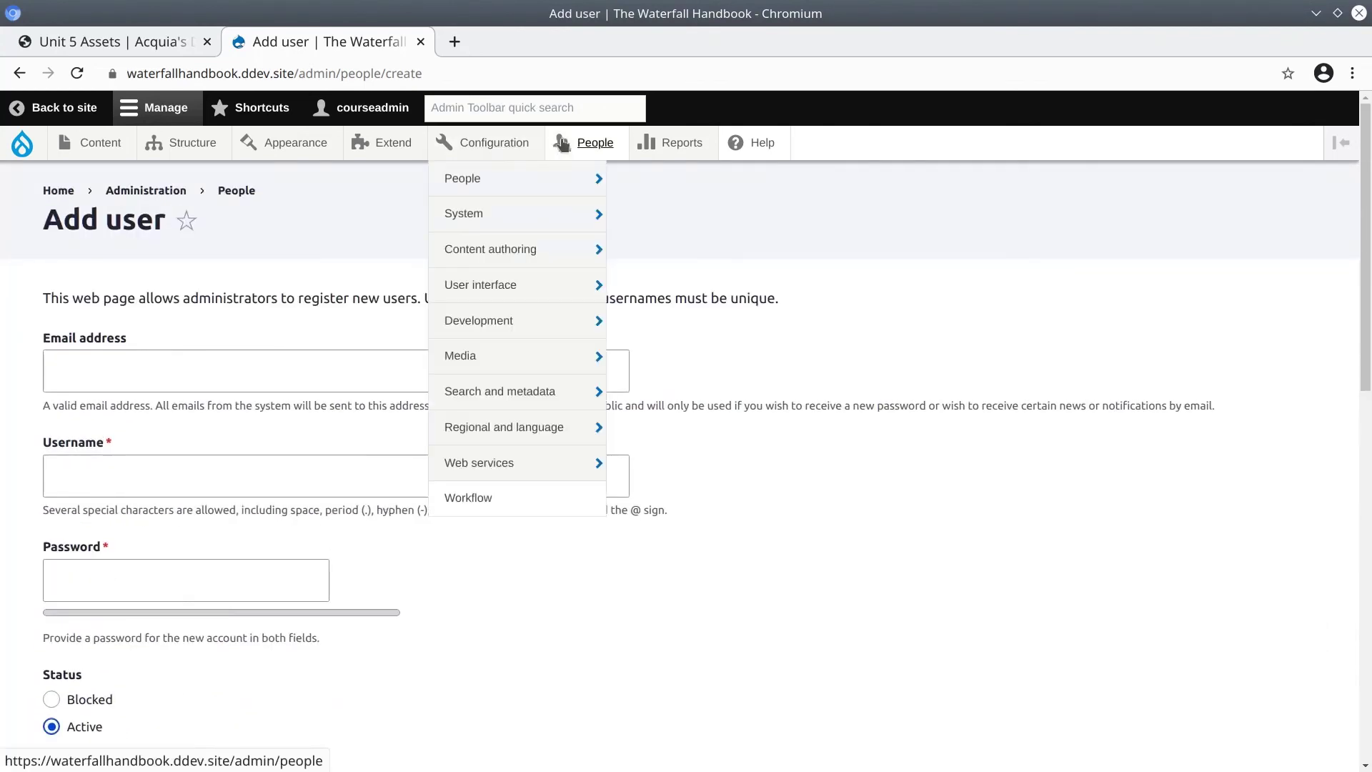
mouse_move(582, 142)
click(583, 214)
scroll(434, 616, down, 15)
scroll(449, 610, down, 20)
scroll(444, 624, up, 6)
scroll(445, 624, up, 18)
scroll(179, 421, down, 4)
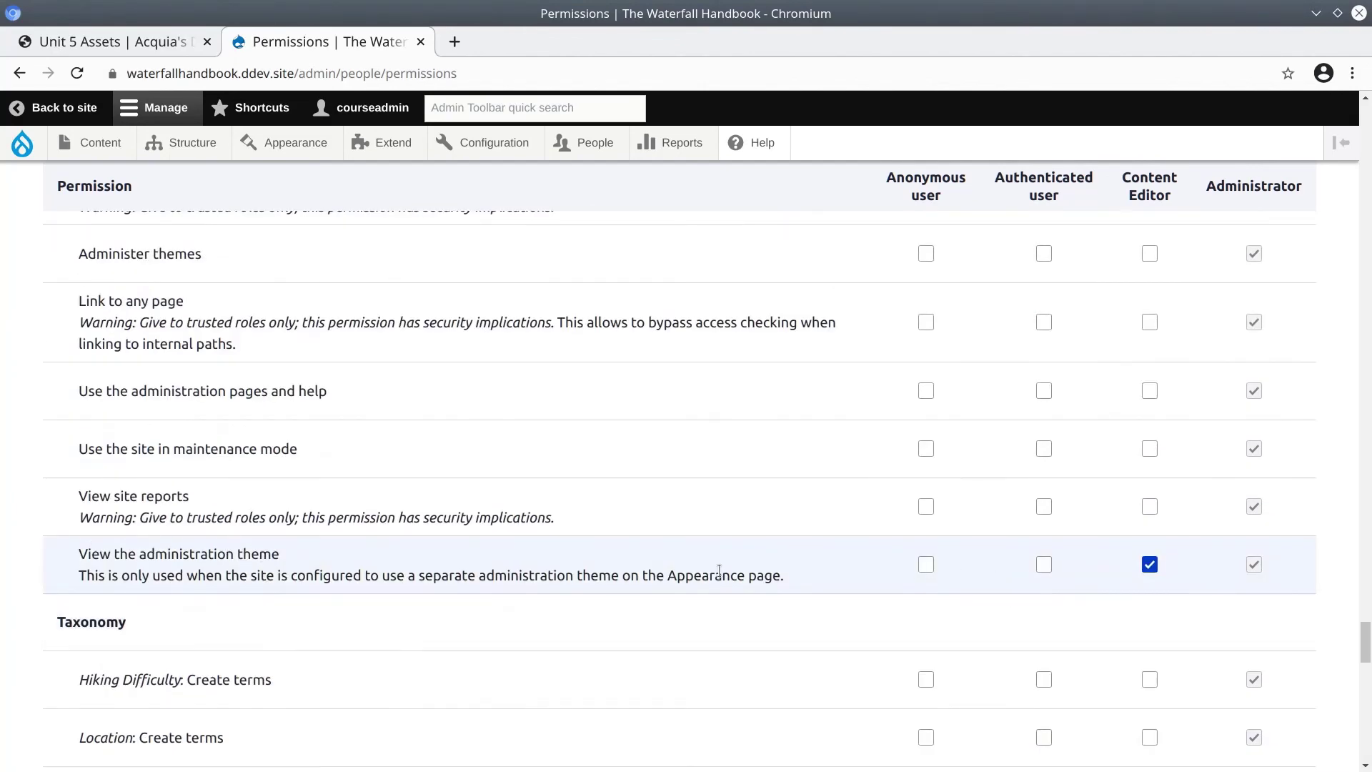